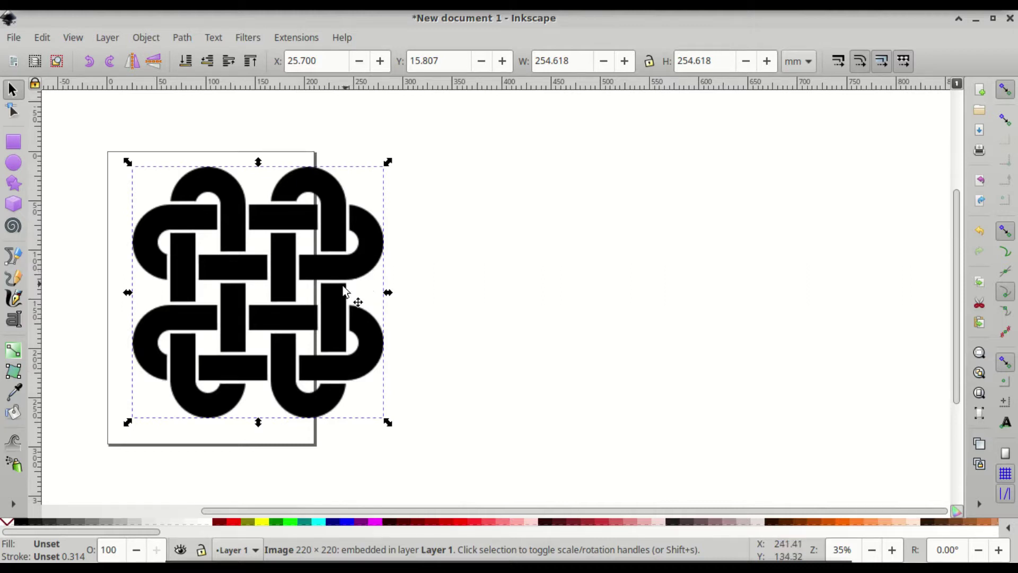
# Step: Reposition the knot reference image to about X 59 mm, Y 28 mm
pyautogui.moveTo(285, 250); pyautogui.dragTo(374, 260)
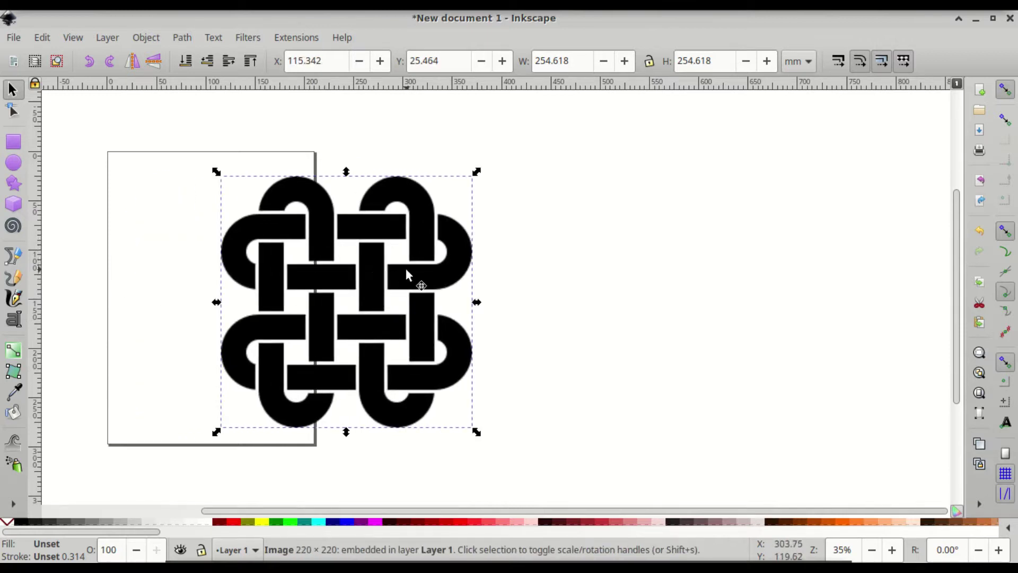
pyautogui.moveTo(326, 232); pyautogui.dragTo(269, 239)
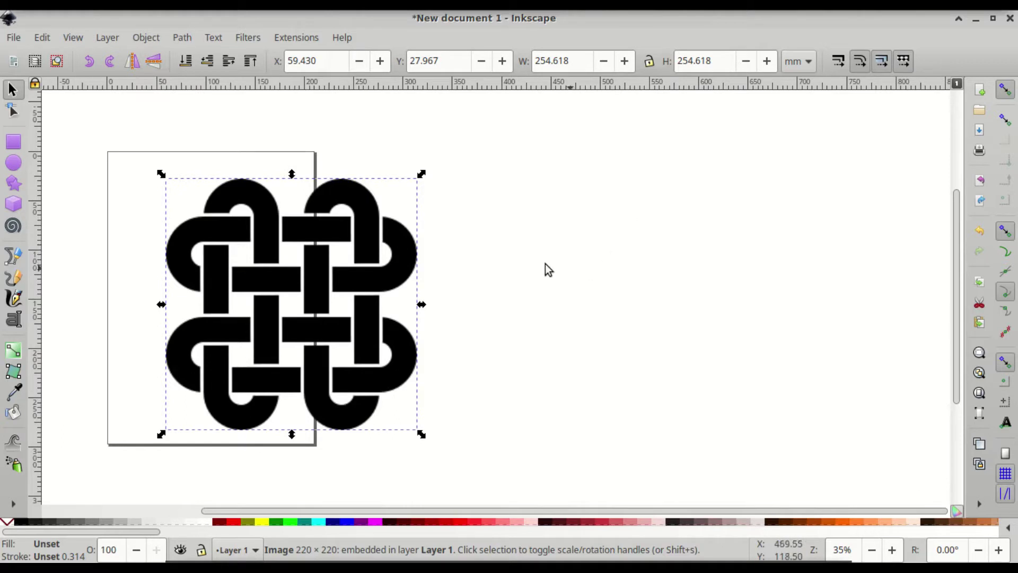
# Step: Set the document's display units to px and hide the page border
pyautogui.click(12, 41)
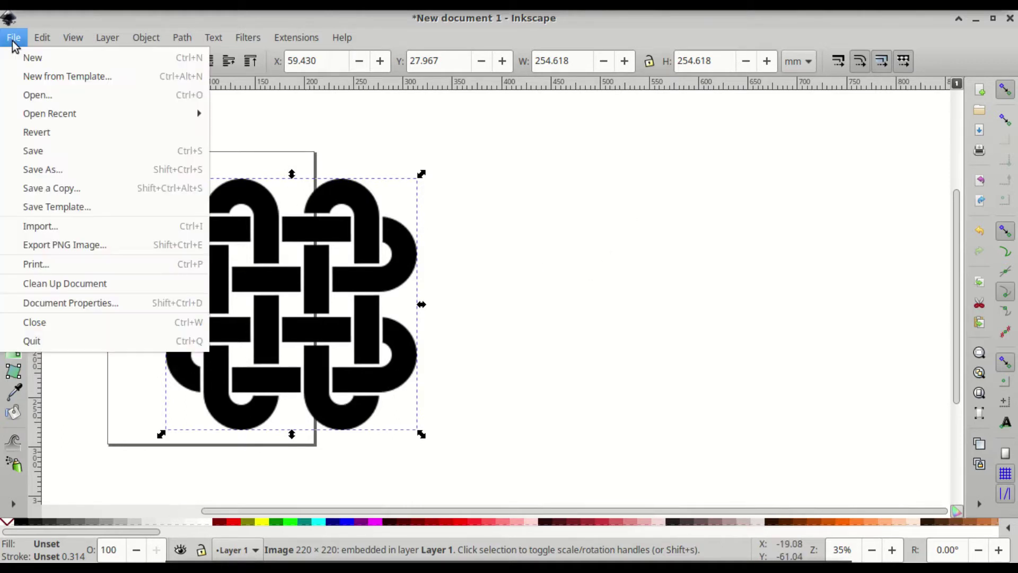
pyautogui.click(112, 301)
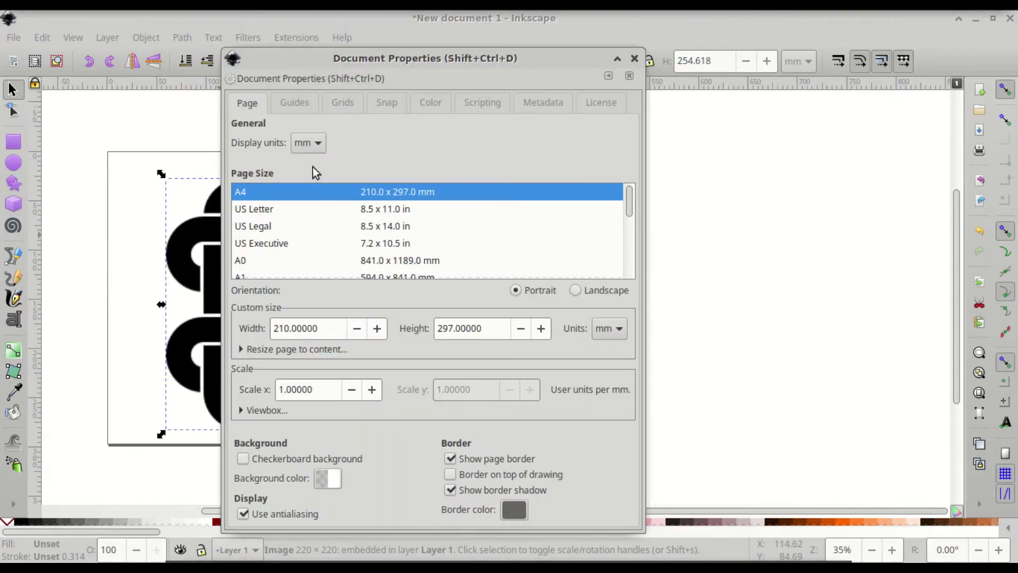
pyautogui.click(314, 144)
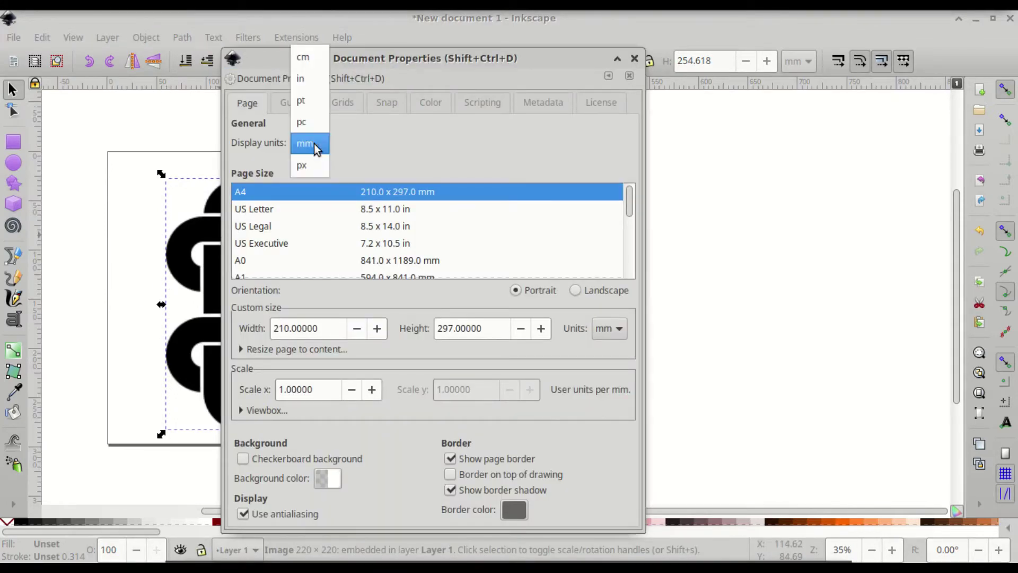
pyautogui.click(307, 170)
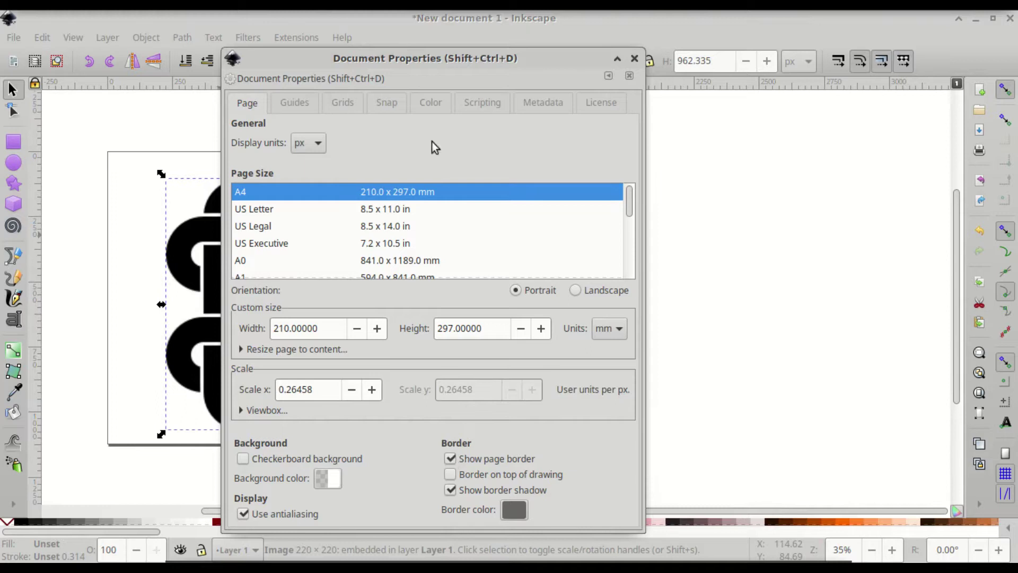
pyautogui.click(452, 460)
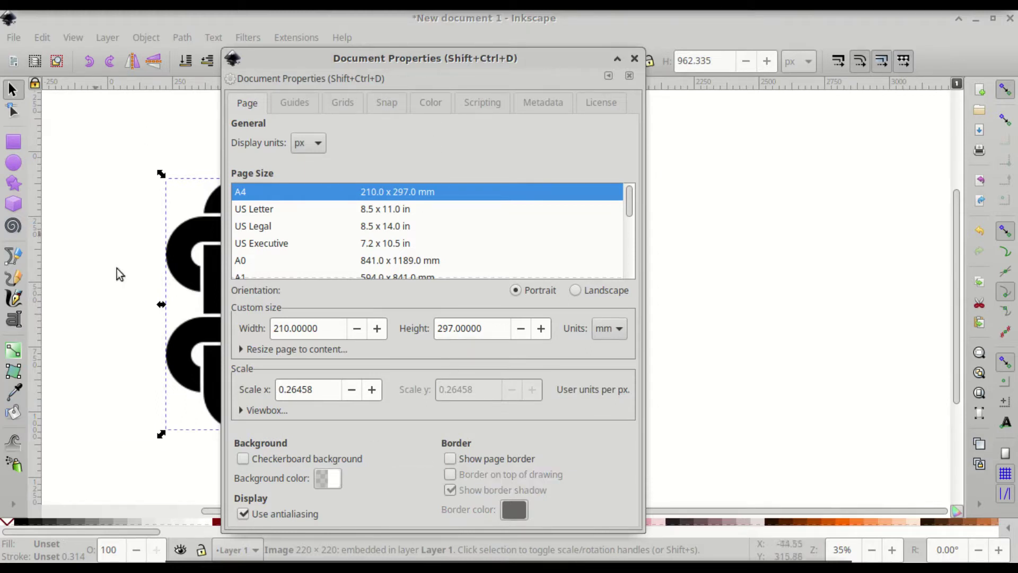
pyautogui.moveTo(455, 62); pyautogui.dragTo(572, 27)
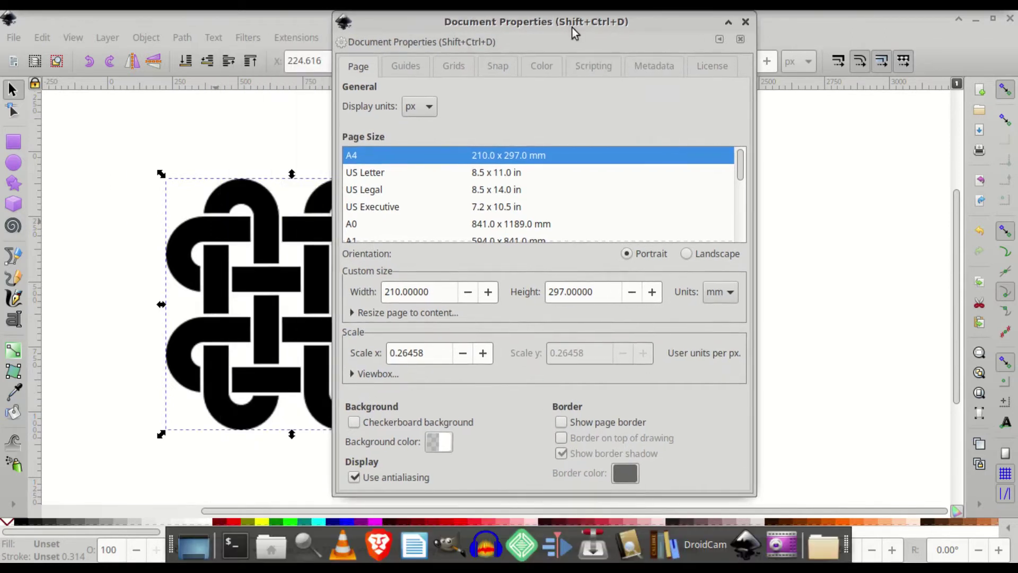
pyautogui.click(746, 24)
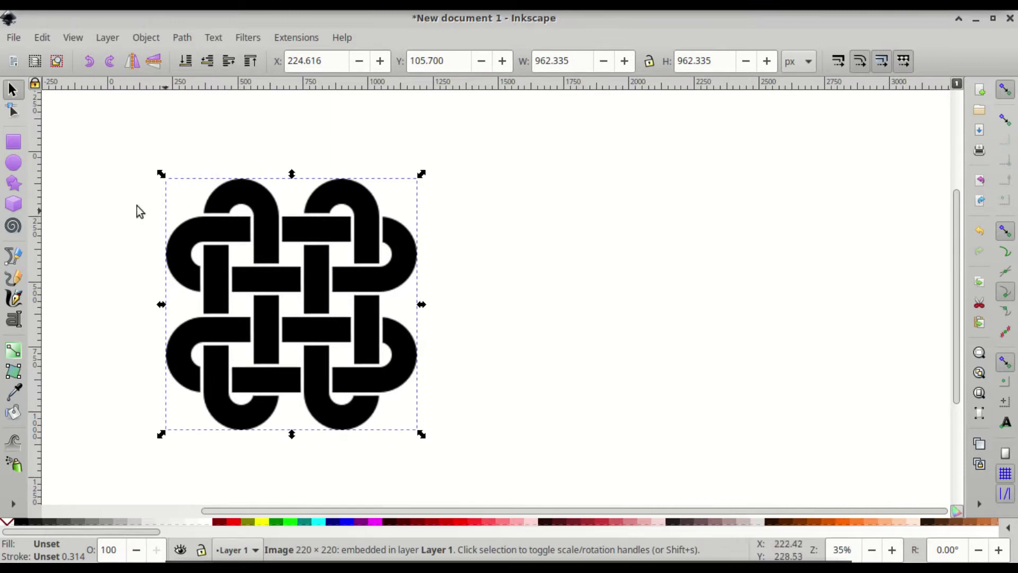
# Step: Draw a circle about 462 px in diameter in the empty canvas area to the right of the knot and select it
pyautogui.click(13, 165)
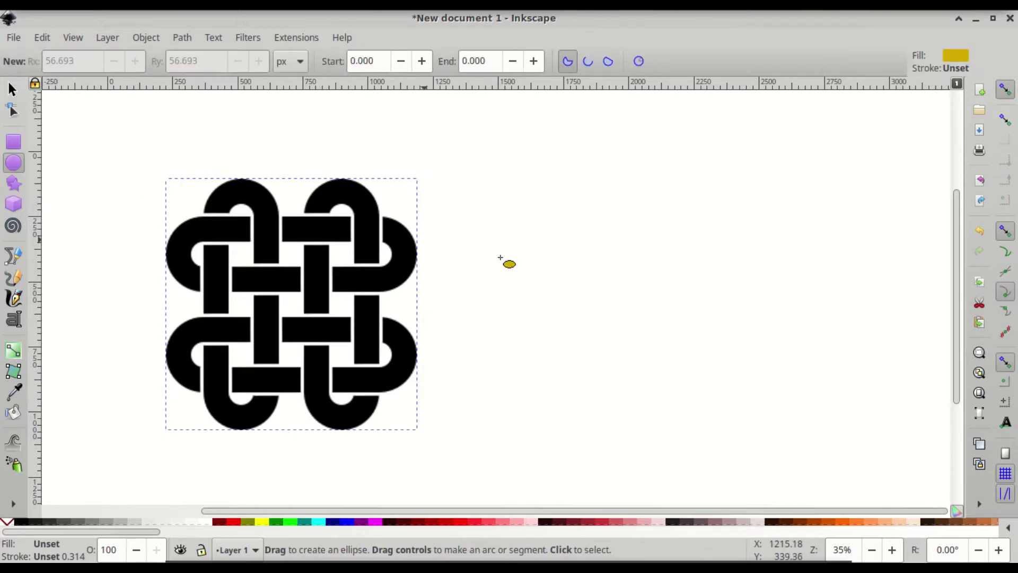
pyautogui.moveTo(667, 238); pyautogui.dragTo(793, 368)
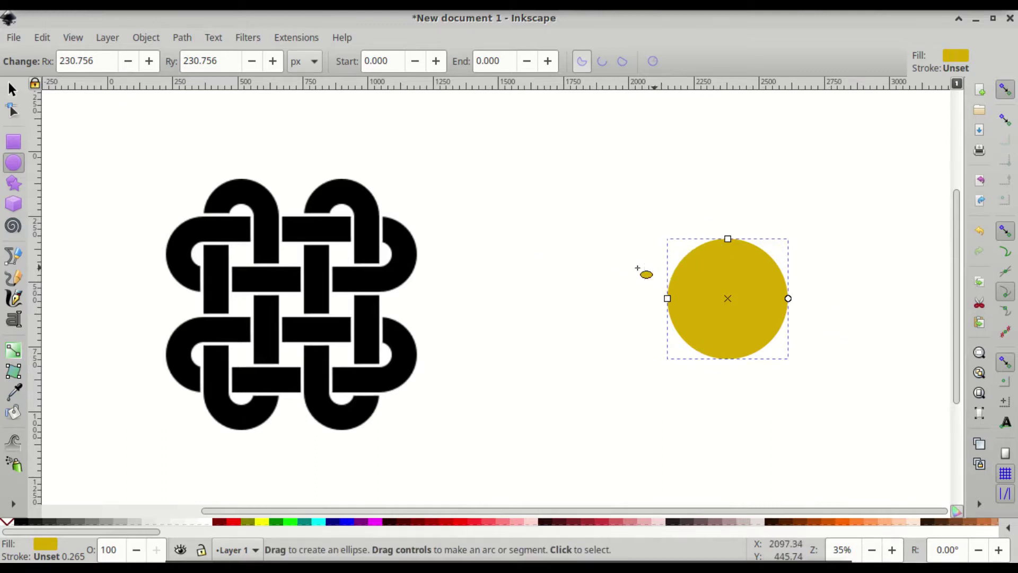
pyautogui.click(14, 90)
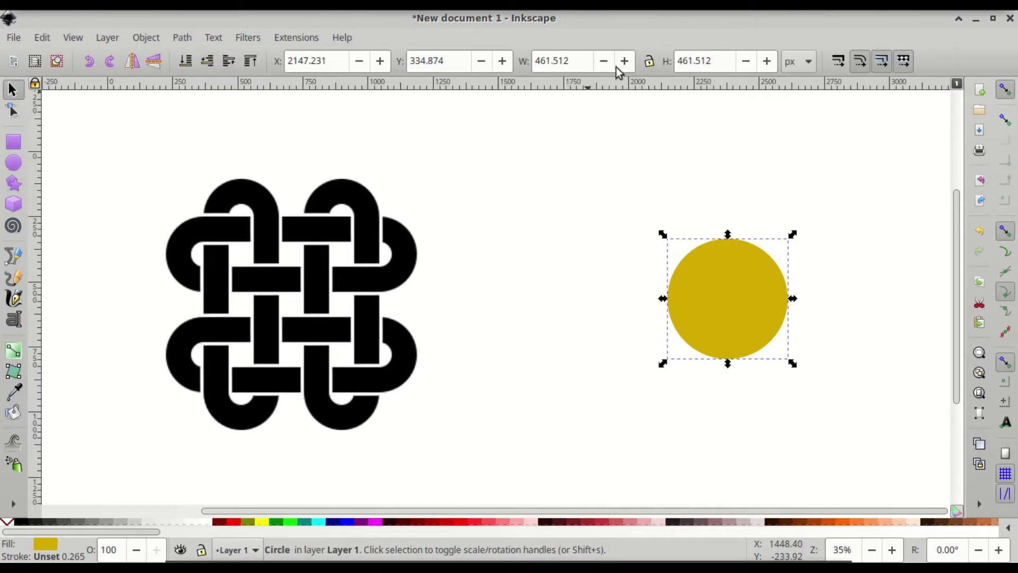
# Step: Lock the circle's width-to-height proportion and resize it to 90 px
pyautogui.click(649, 63)
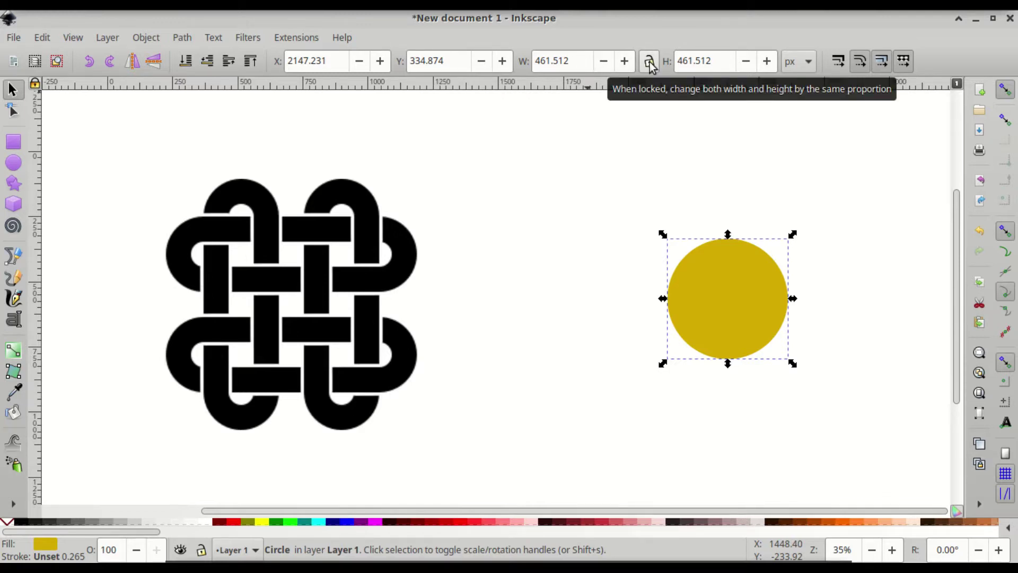
pyautogui.click(649, 63)
pyautogui.moveTo(582, 60); pyautogui.dragTo(504, 61)
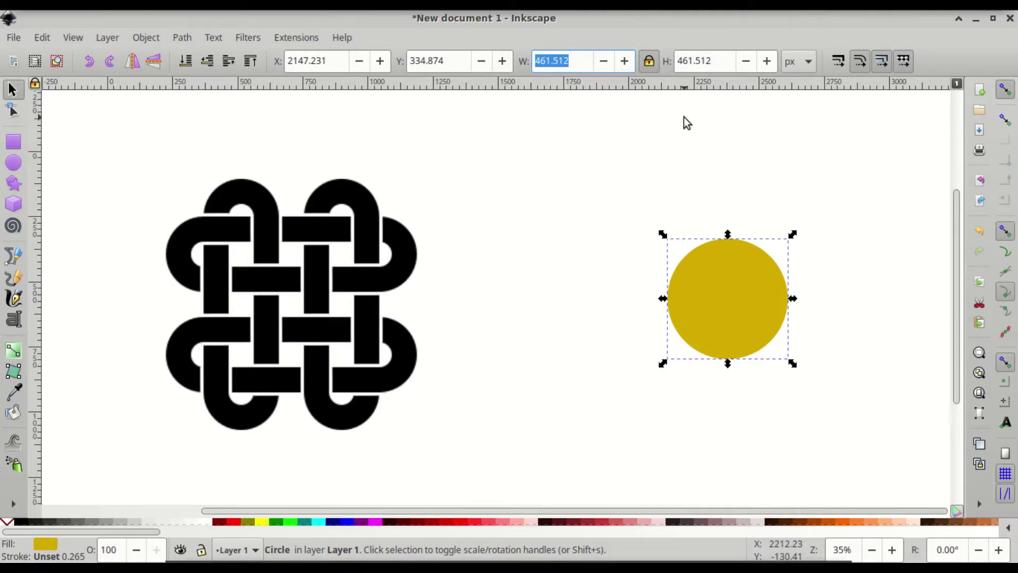
pyautogui.write('90')
pyautogui.press('Return')
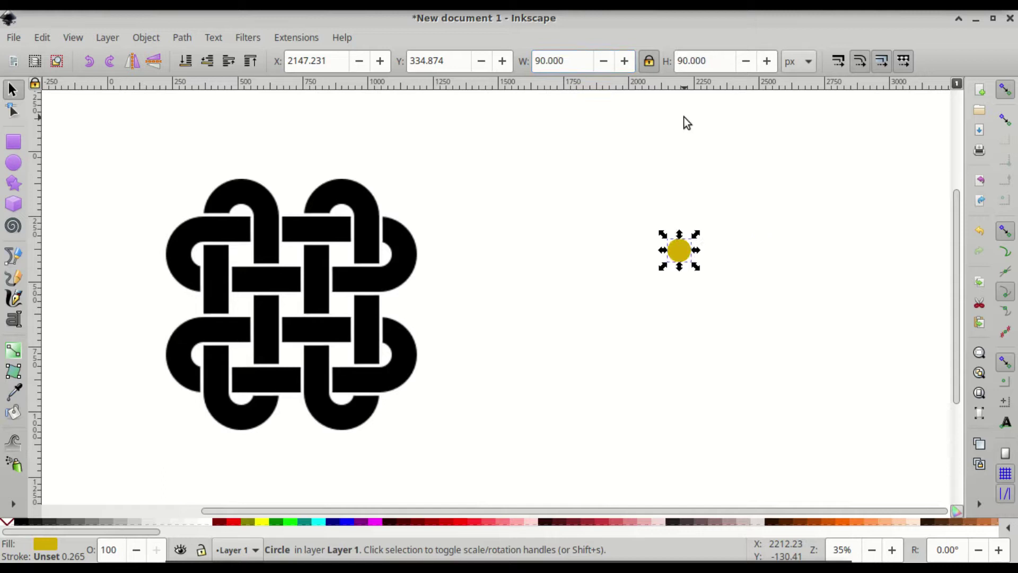
# Step: Try a circle height of 65 px with the proportions unlocked, and return it to 90 px with the lock on again
pyautogui.click(650, 61)
pyautogui.moveTo(712, 61); pyautogui.dragTo(666, 60)
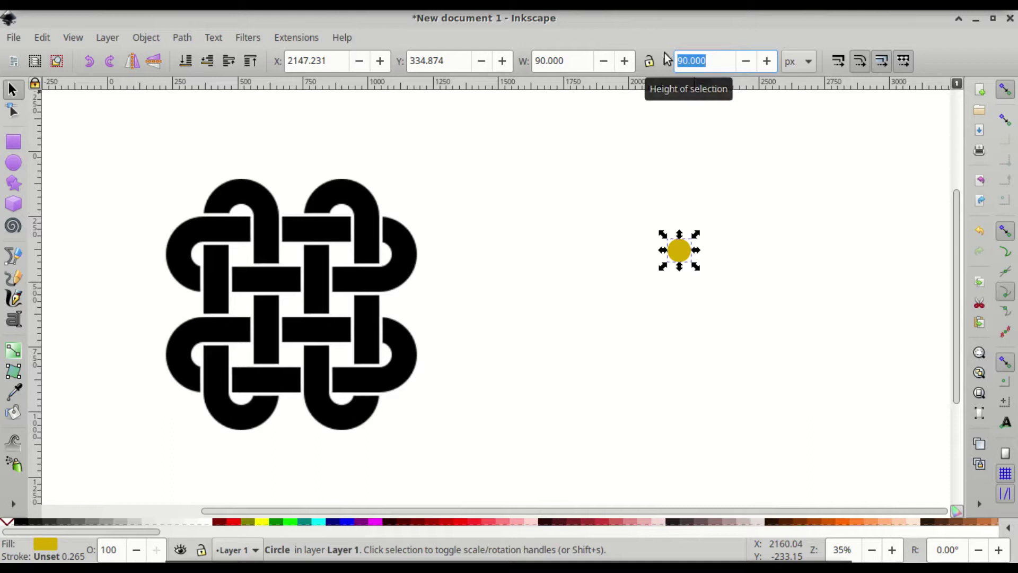
pyautogui.write('65')
pyautogui.press('Return')
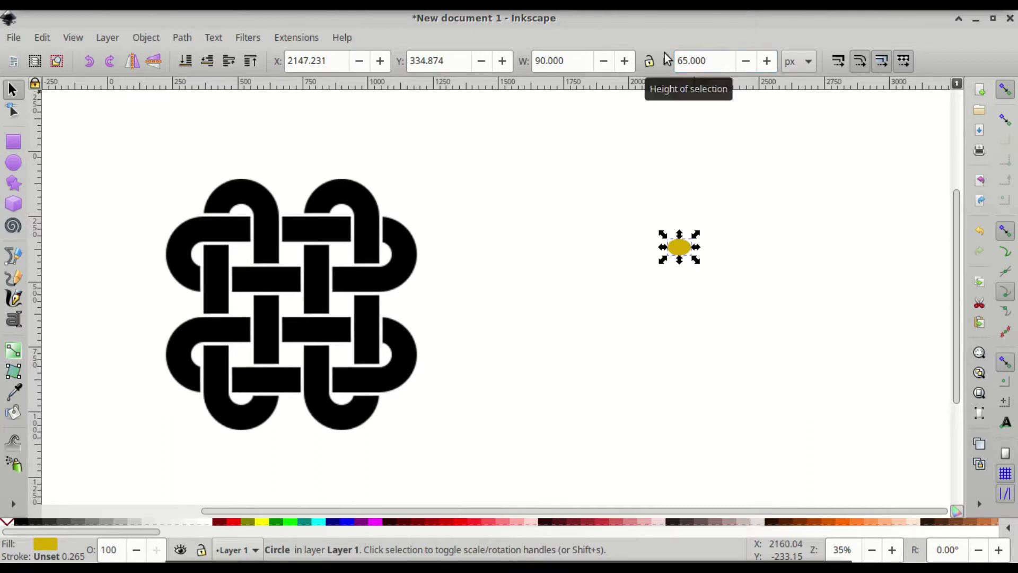
pyautogui.moveTo(714, 62); pyautogui.dragTo(652, 61)
pyautogui.write('90')
pyautogui.press('Return')
pyautogui.click(649, 63)
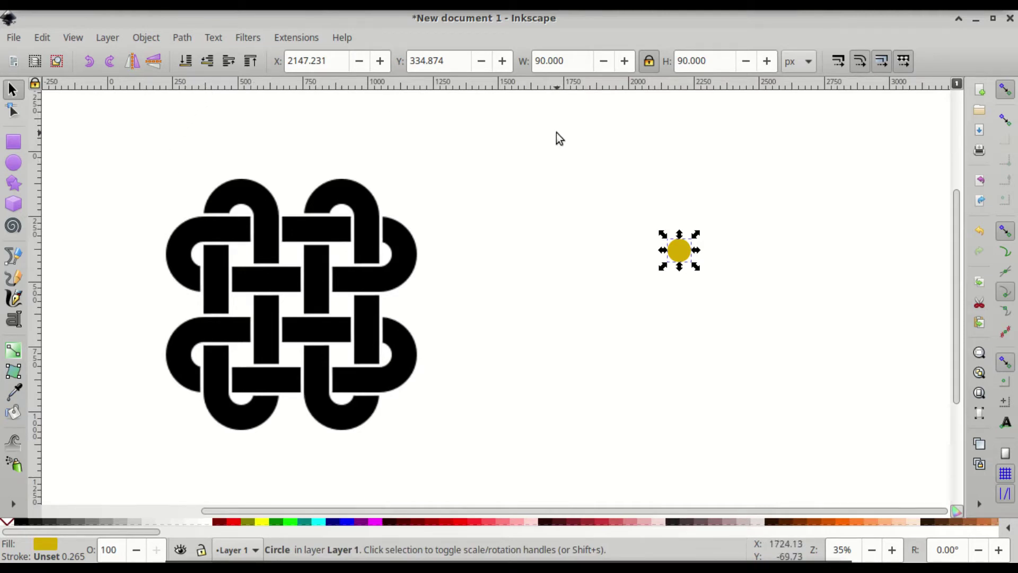
# Step: Lower the circle's opacity to about 51% and give it a black fill
pyautogui.click(149, 39)
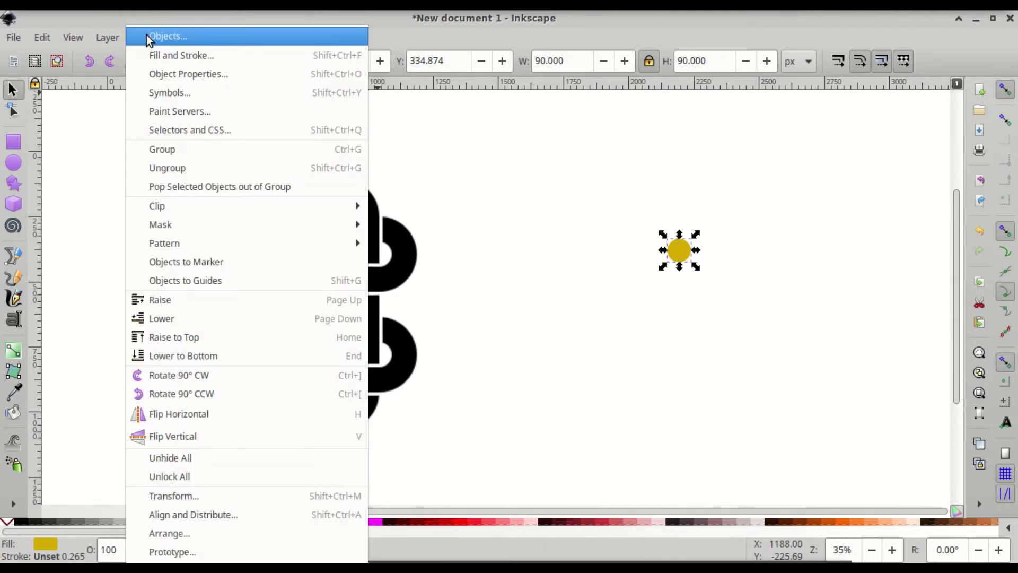
pyautogui.click(165, 55)
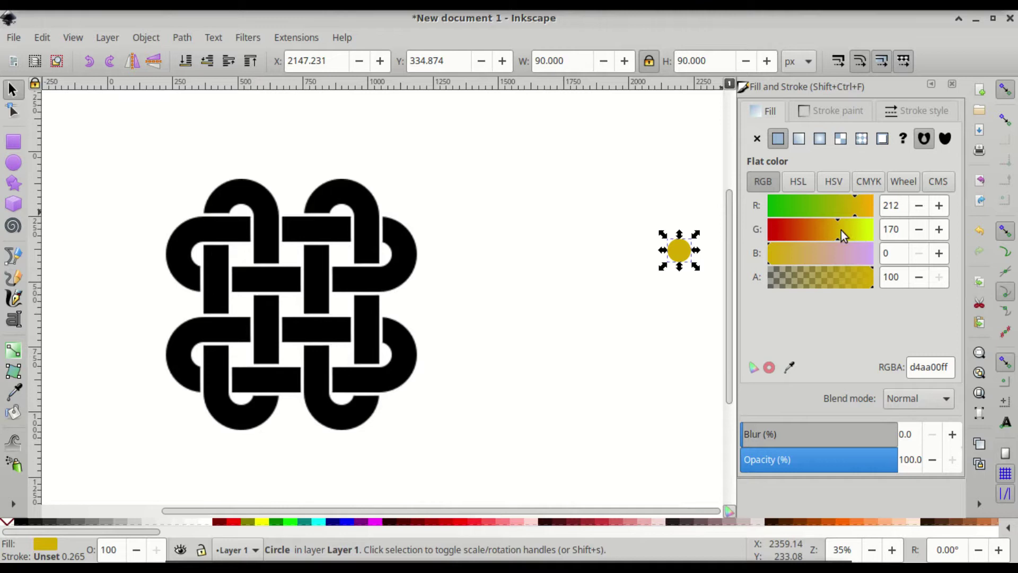
pyautogui.click(821, 470)
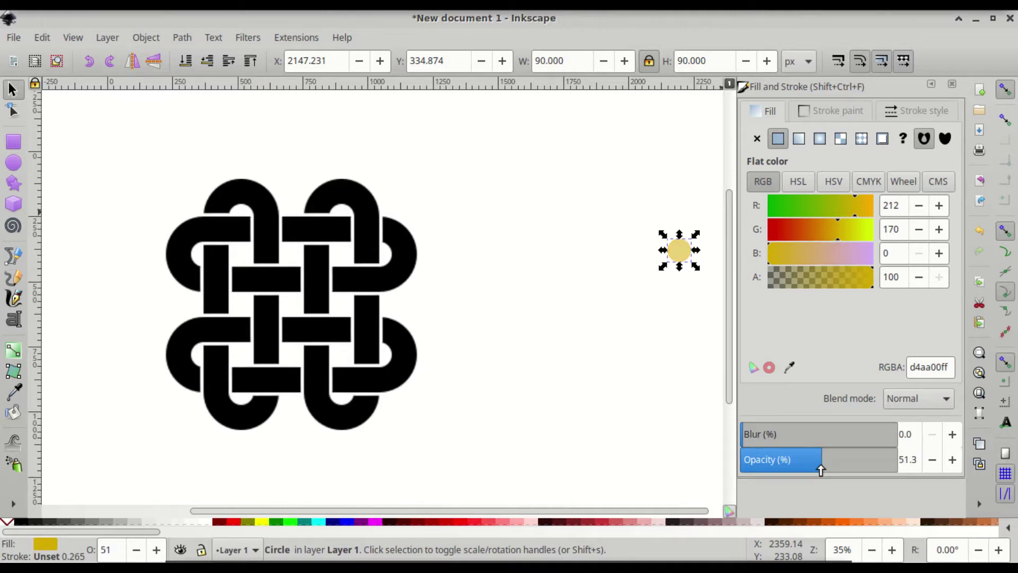
pyautogui.click(21, 524)
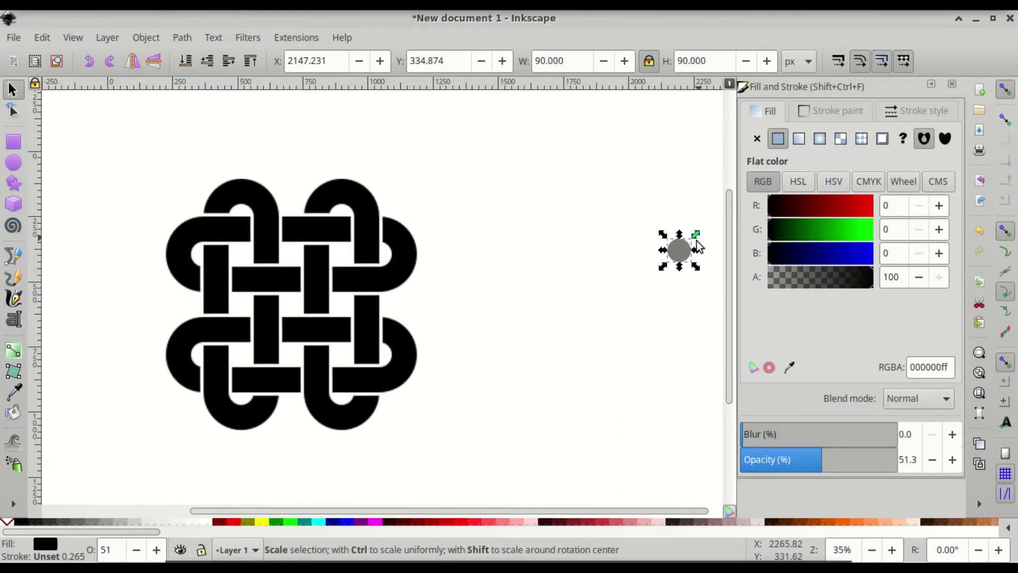
# Step: Duplicate the 90 px circle and resize the copy proportionally to 30 px
pyautogui.hscroll(3, 684, 261)
pyautogui.hscroll(3, 684, 261)
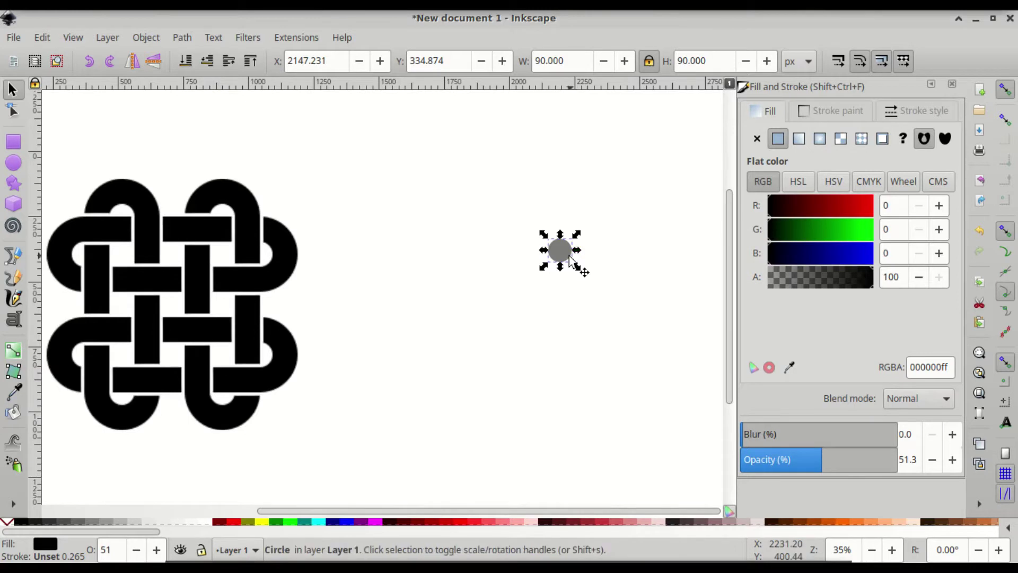
pyautogui.keyDown('ctrl'); pyautogui.scroll(3, 569, 257); pyautogui.keyUp('ctrl')
pyautogui.keyDown('ctrl'); pyautogui.scroll(3, 570, 257); pyautogui.keyUp('ctrl')
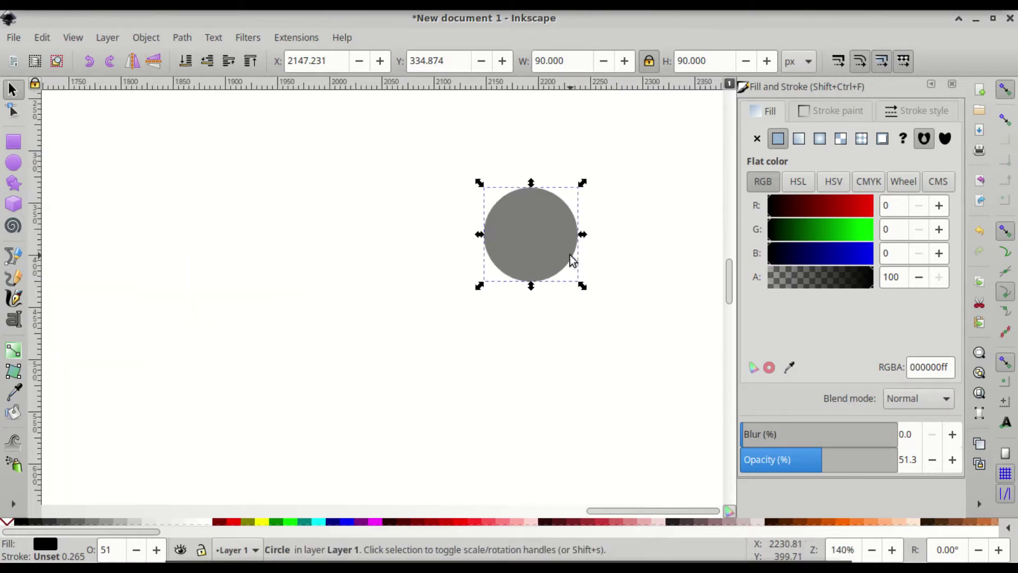
pyautogui.scroll(3, 583, 236)
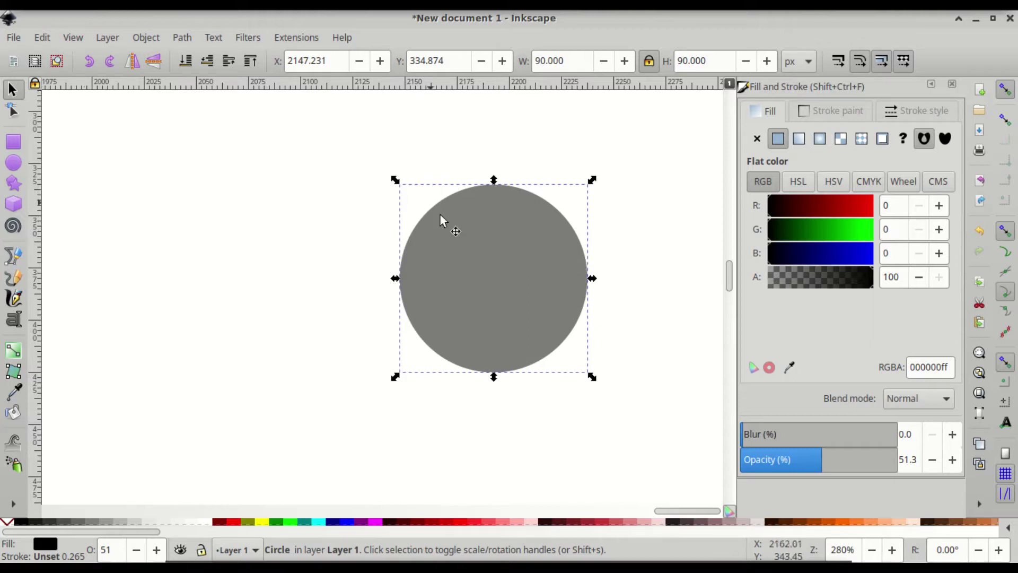
pyautogui.rightClick(469, 236)
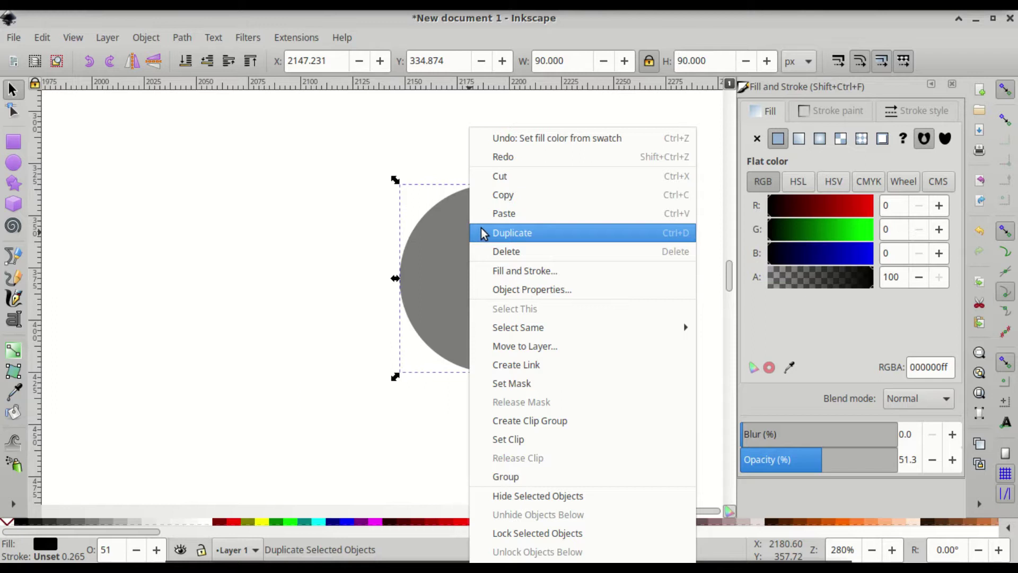
pyautogui.click(520, 233)
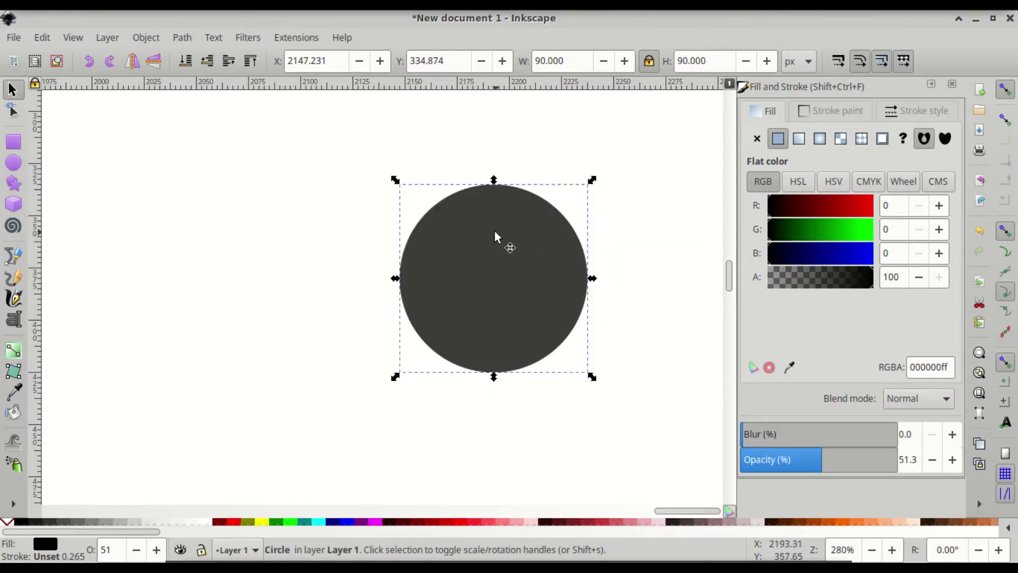
pyautogui.moveTo(578, 62); pyautogui.dragTo(522, 64)
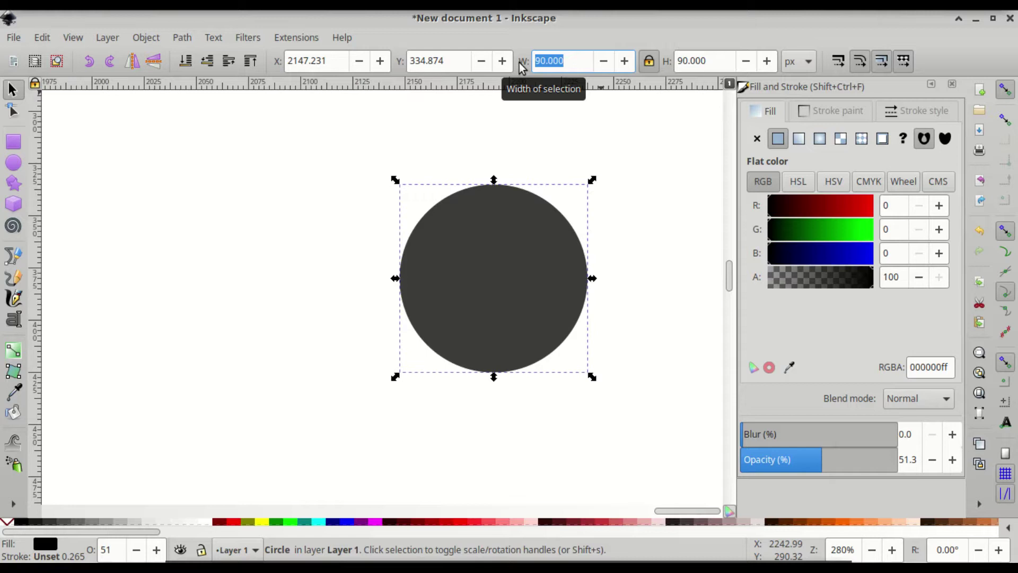
pyautogui.write('30')
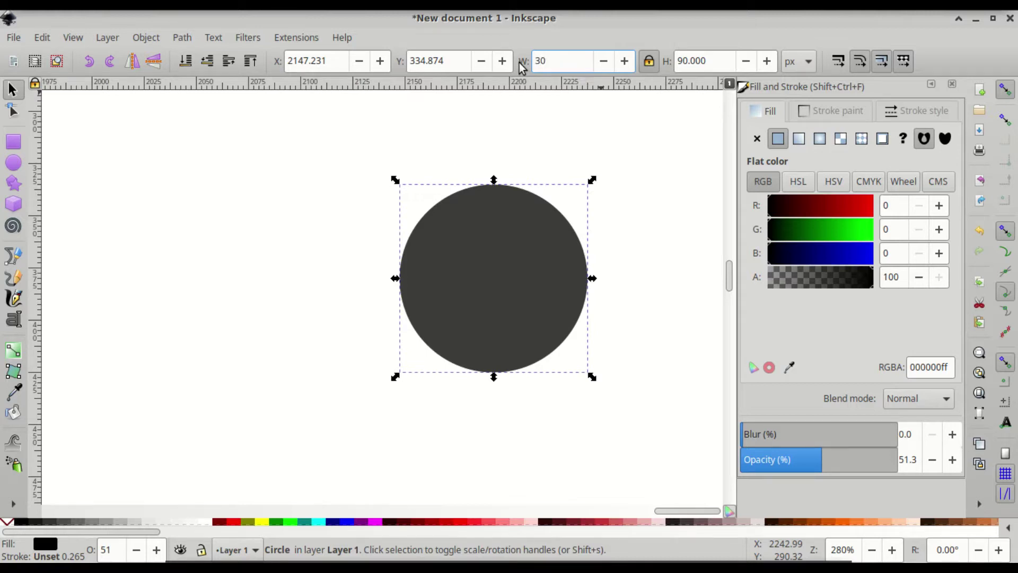
pyautogui.press('Return')
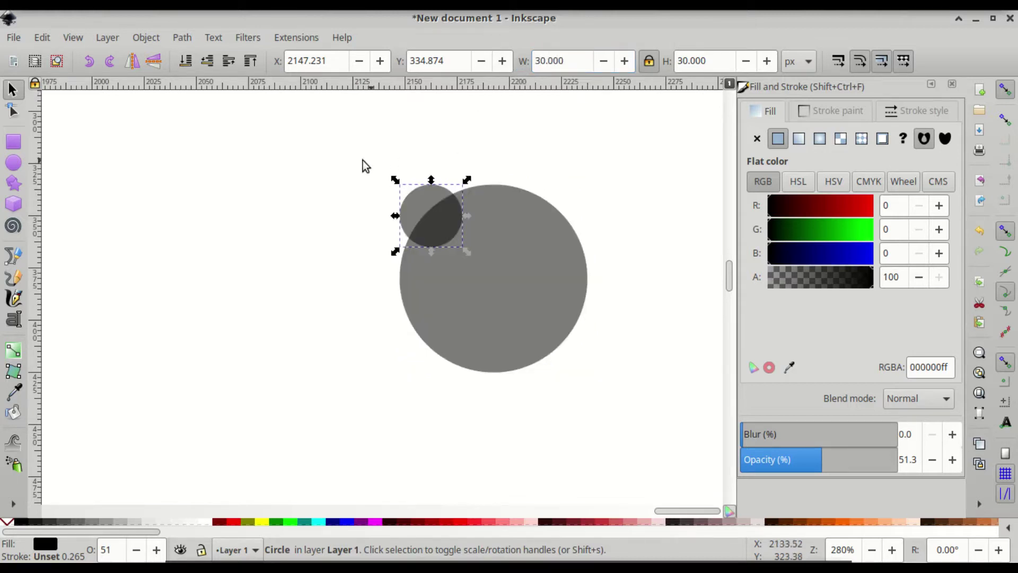
# Step: Select both circles and center them on each other vertically and horizontally, relative to the last selected
pyautogui.moveTo(350, 126); pyautogui.dragTo(673, 424)
pyautogui.click(145, 37)
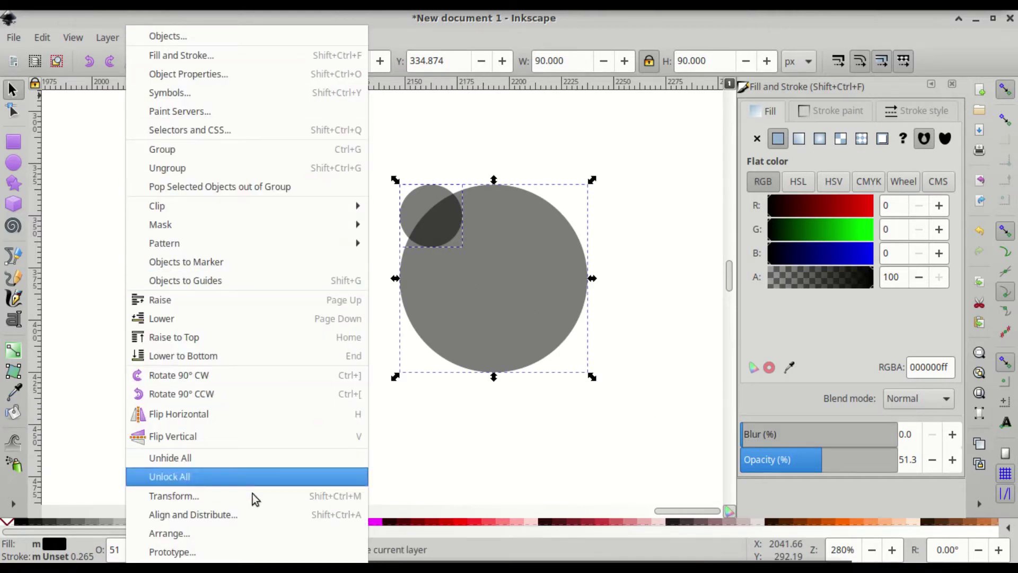
pyautogui.click(257, 514)
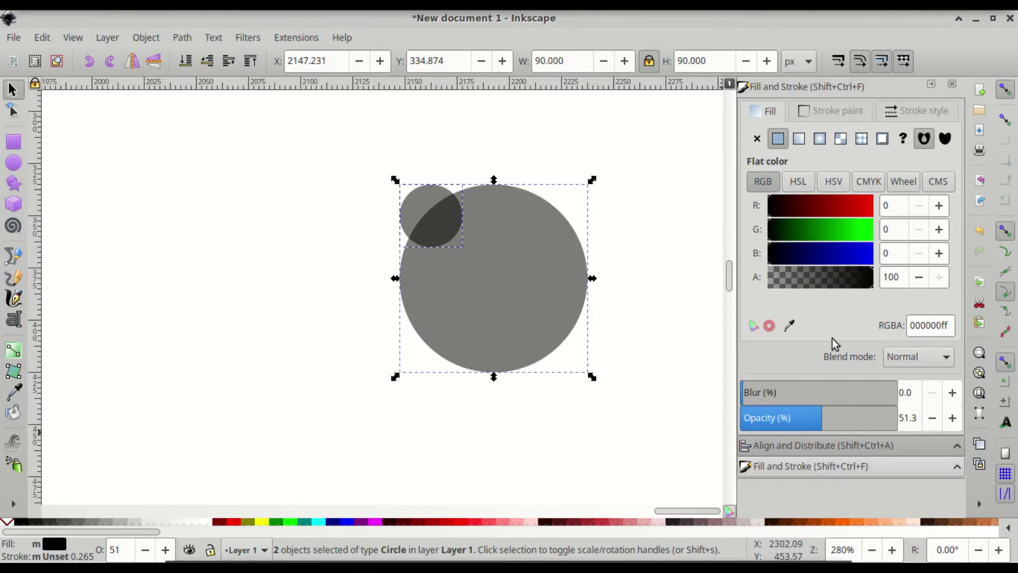
pyautogui.click(953, 88)
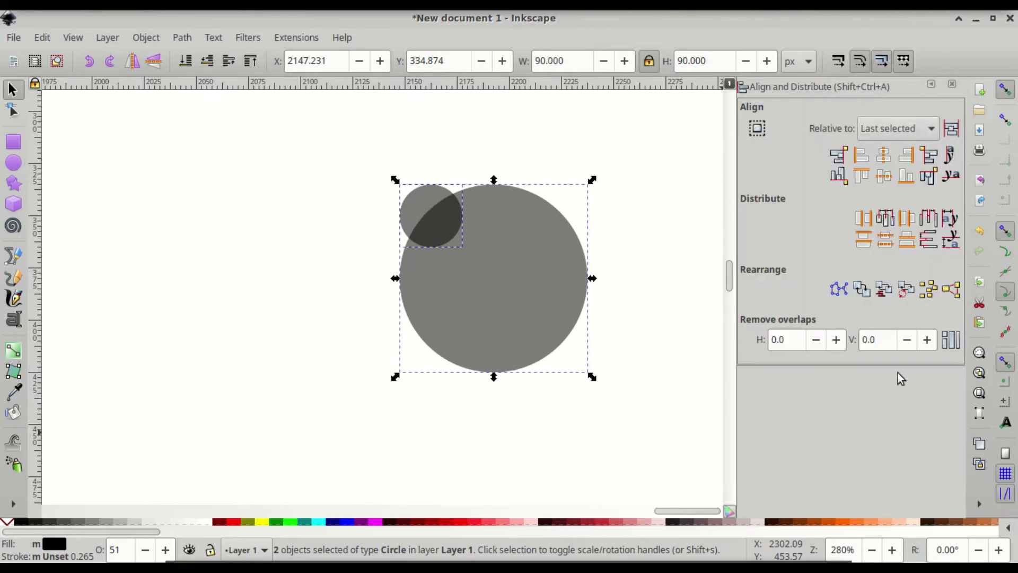
pyautogui.click(883, 158)
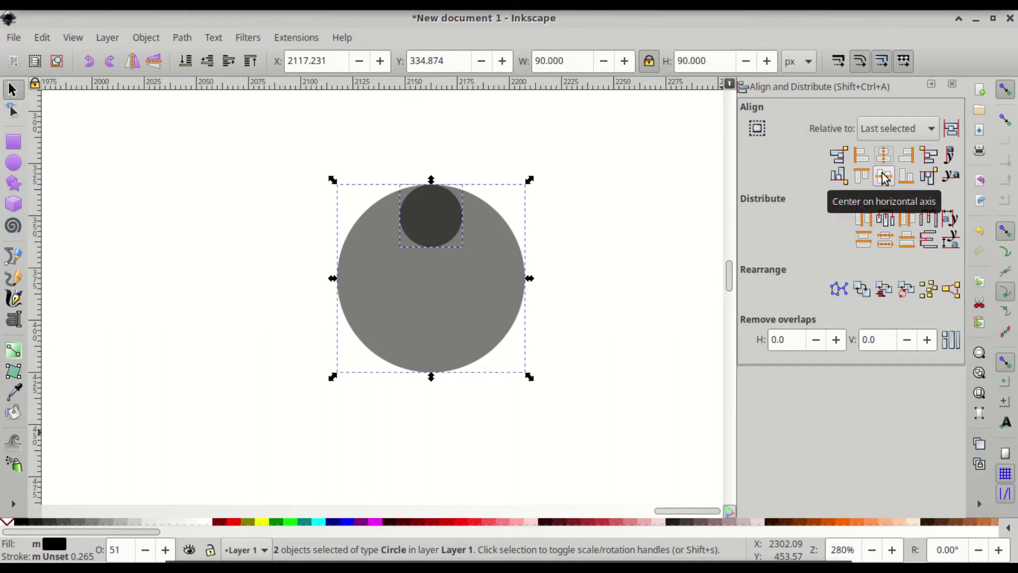
pyautogui.click(885, 179)
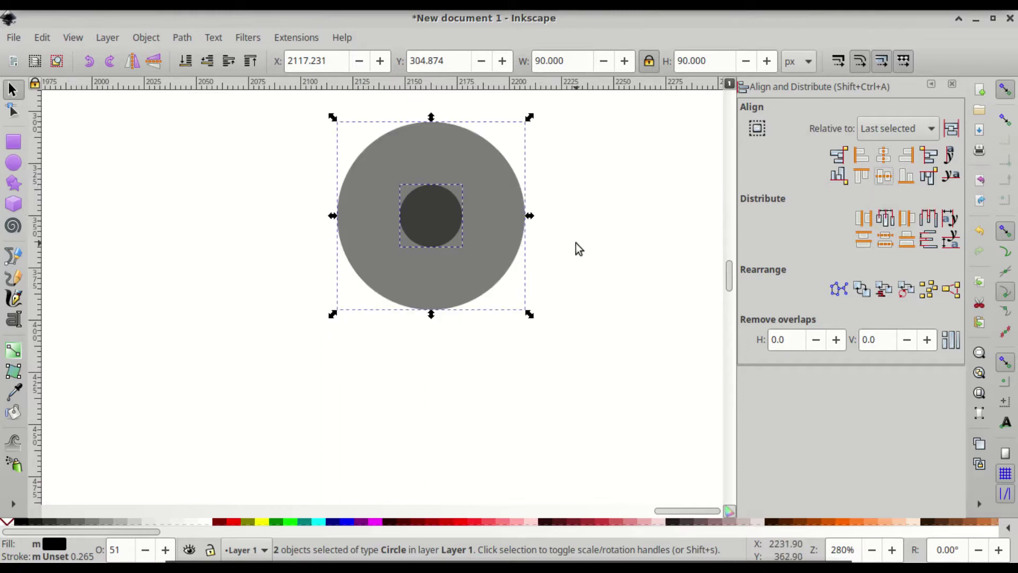
# Step: Cut both circles to half circles with a 180° end angle and subtract the smaller one from the larger
pyautogui.click(13, 165)
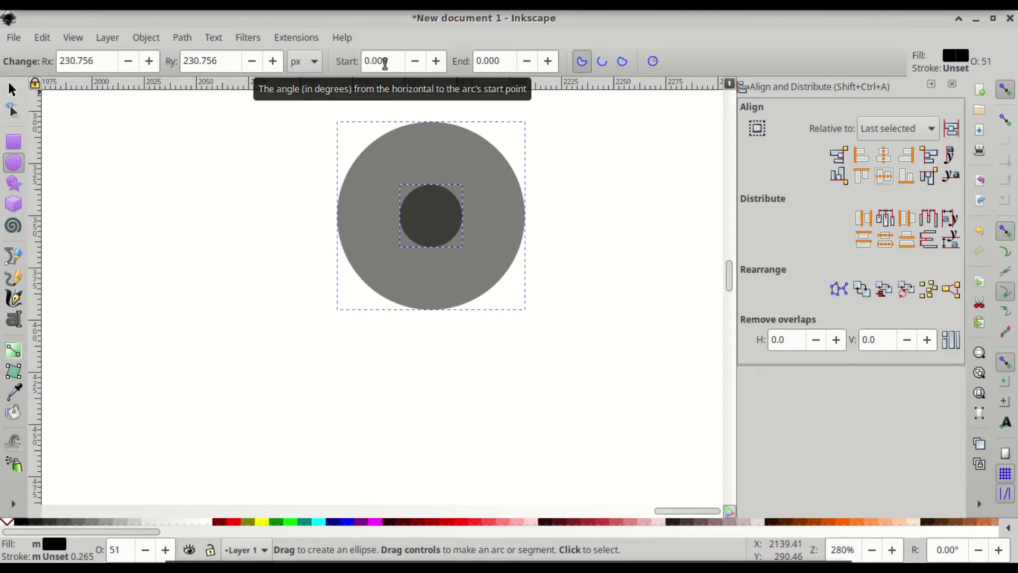
pyautogui.moveTo(510, 61); pyautogui.dragTo(451, 64)
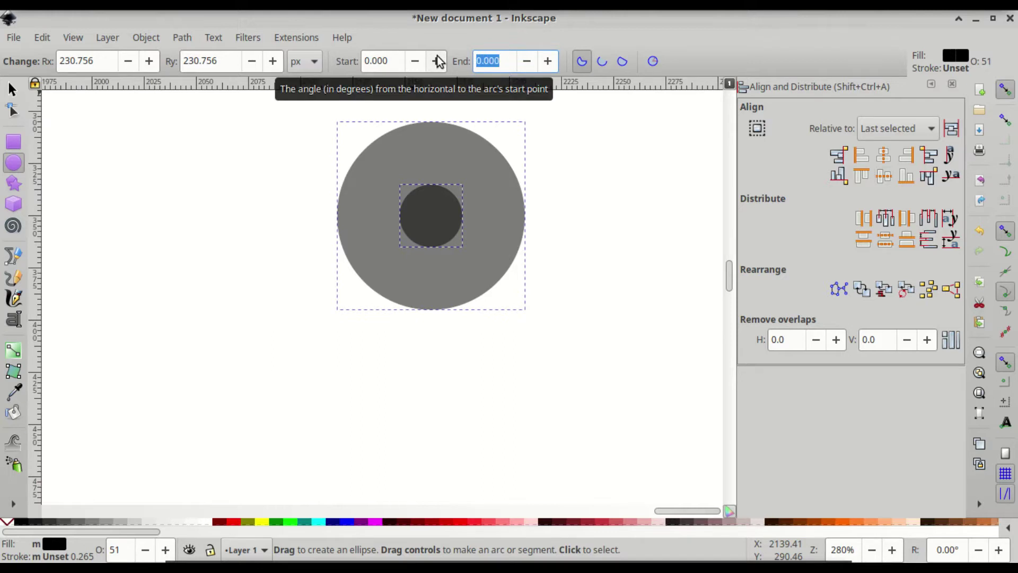
pyautogui.write('180')
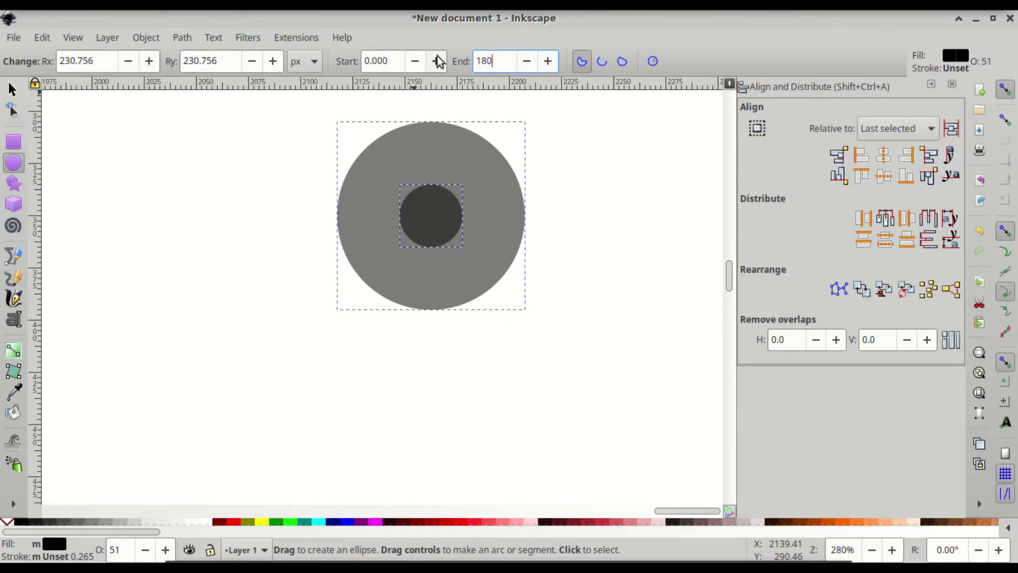
pyautogui.press('Return')
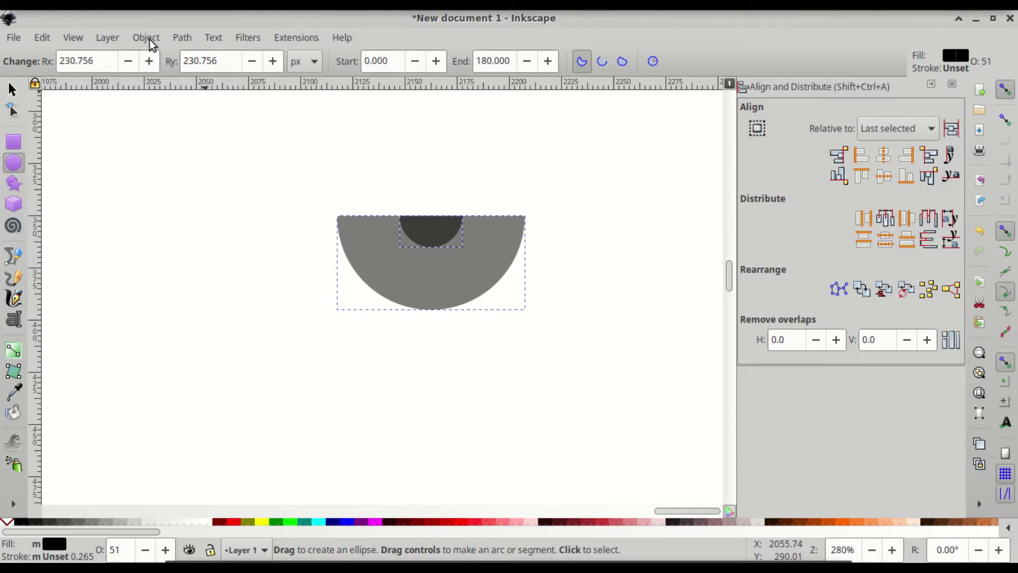
pyautogui.click(183, 39)
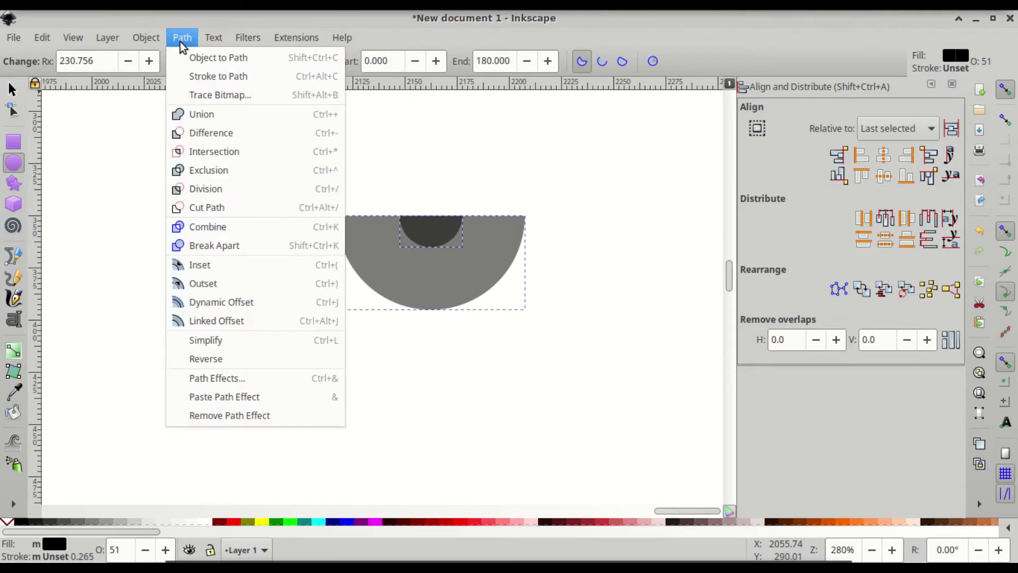
pyautogui.click(201, 132)
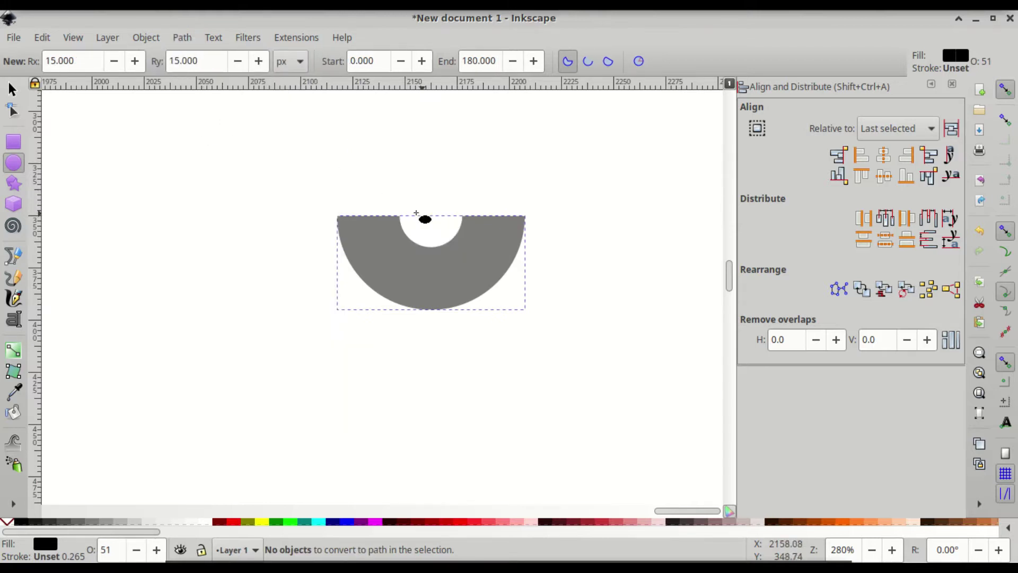
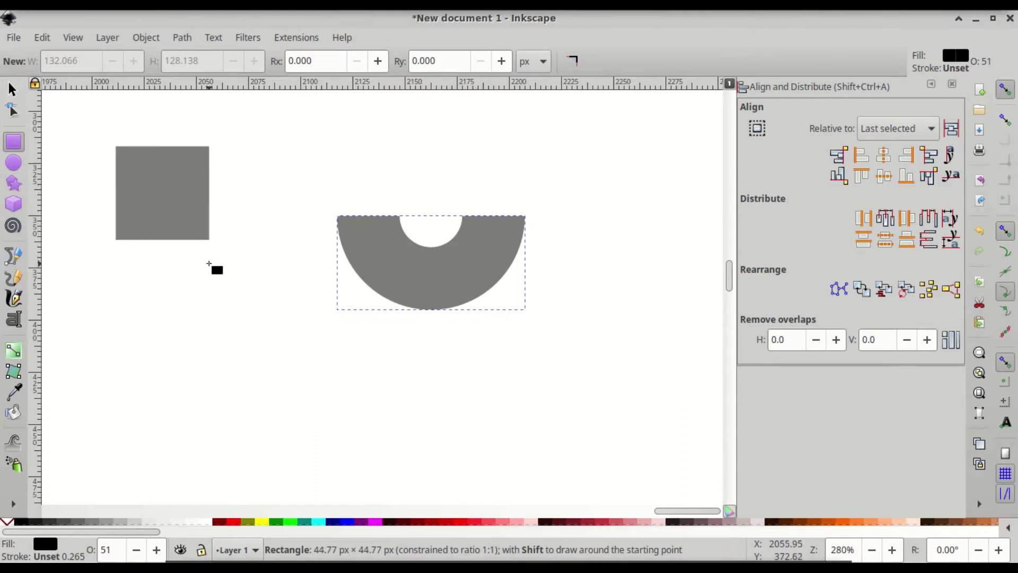
# Step: Draw a square beside the half ring and resize it proportionally to 30 px
pyautogui.click(11, 91)
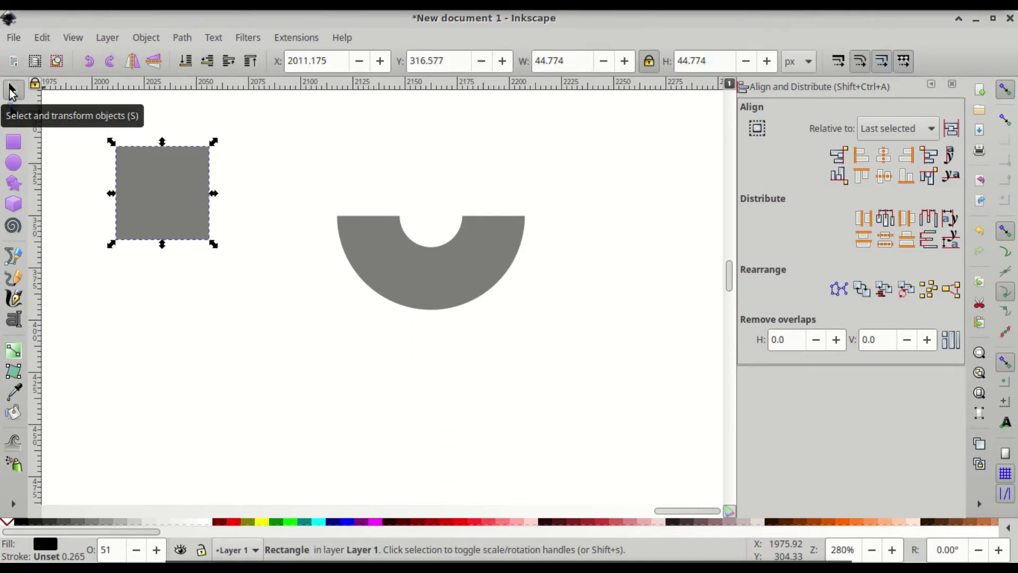
pyautogui.moveTo(562, 59); pyautogui.dragTo(504, 60)
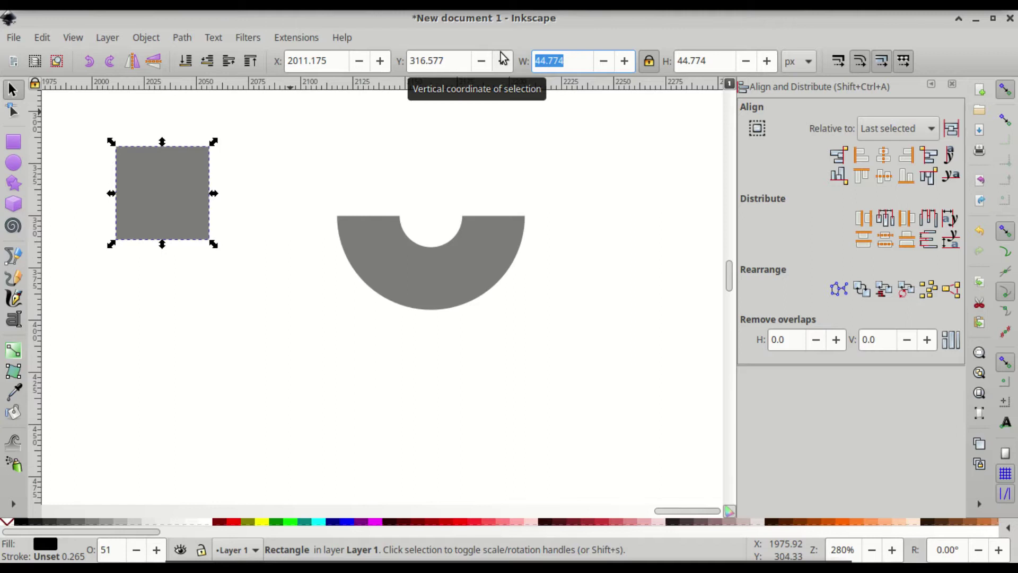
pyautogui.write('30')
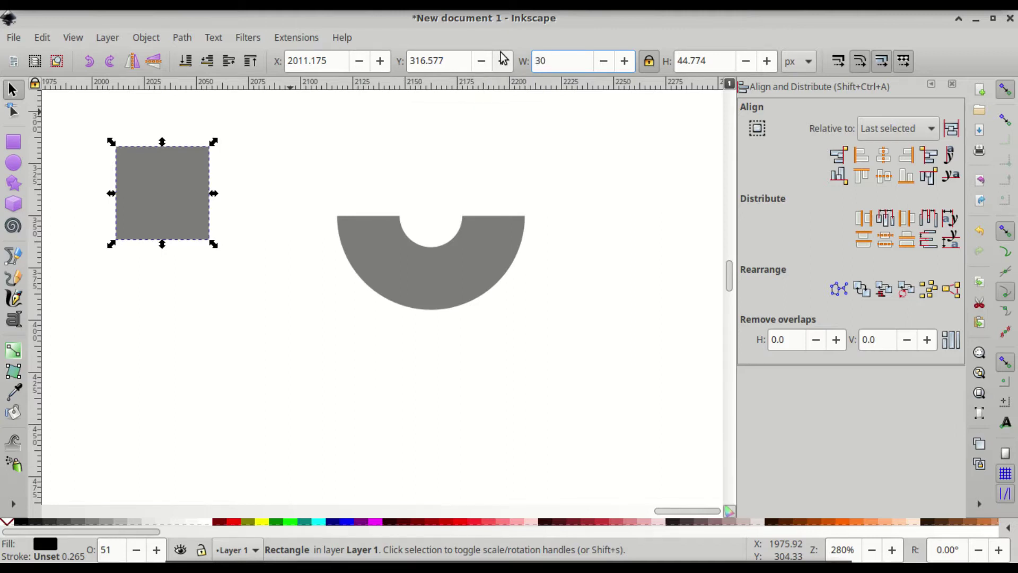
pyautogui.press('Return')
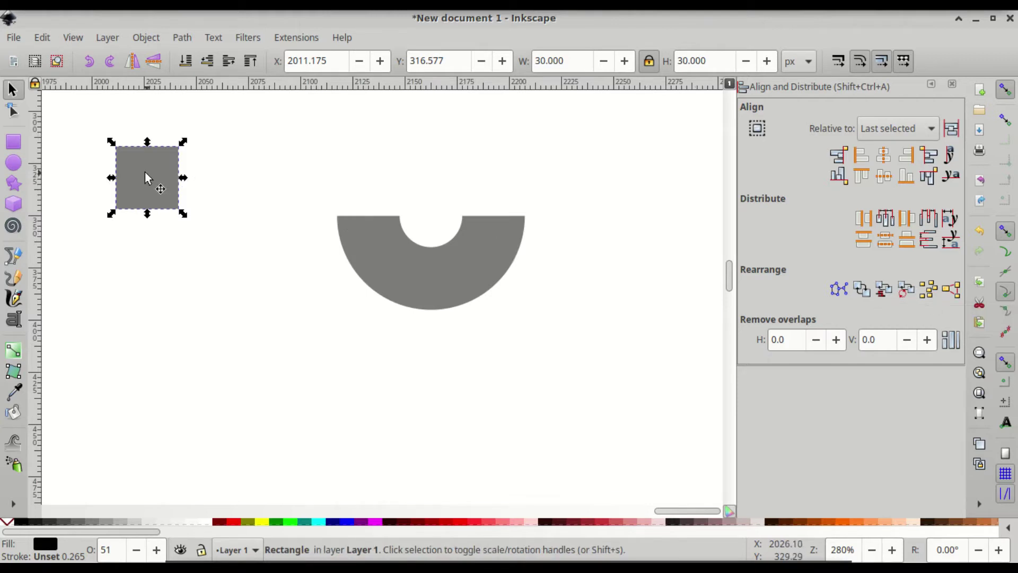
# Step: Snap the 30 px square onto the left end of the half ring, aligned with its outer and inner edges
pyautogui.moveTo(147, 178); pyautogui.dragTo(367, 182)
pyautogui.scroll(4, 342, 255)
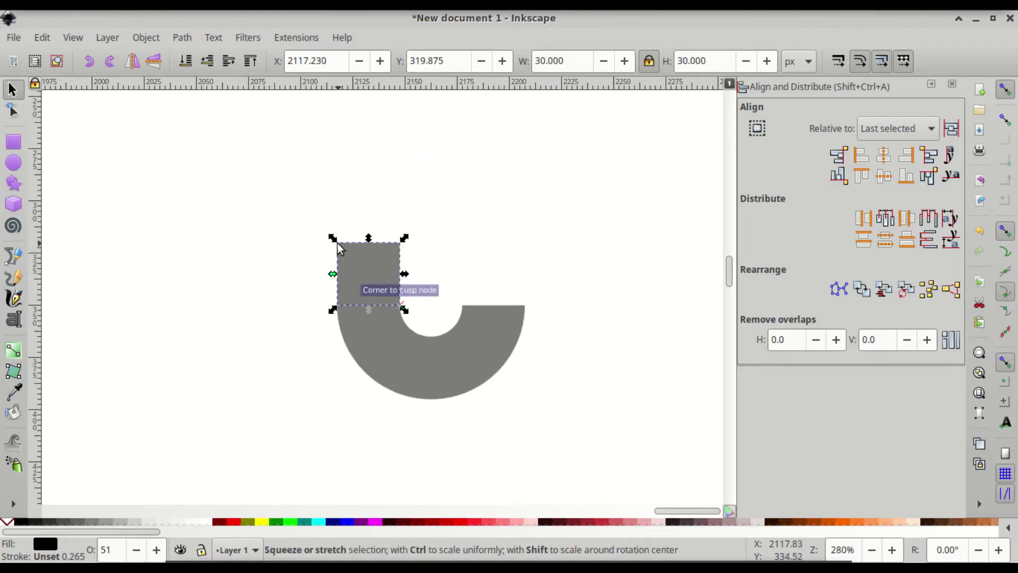
pyautogui.moveTo(361, 260)
pyautogui.mouseDown()
pyautogui.moveTo(363, 241)
pyautogui.moveTo(362, 252)
pyautogui.mouseUp()
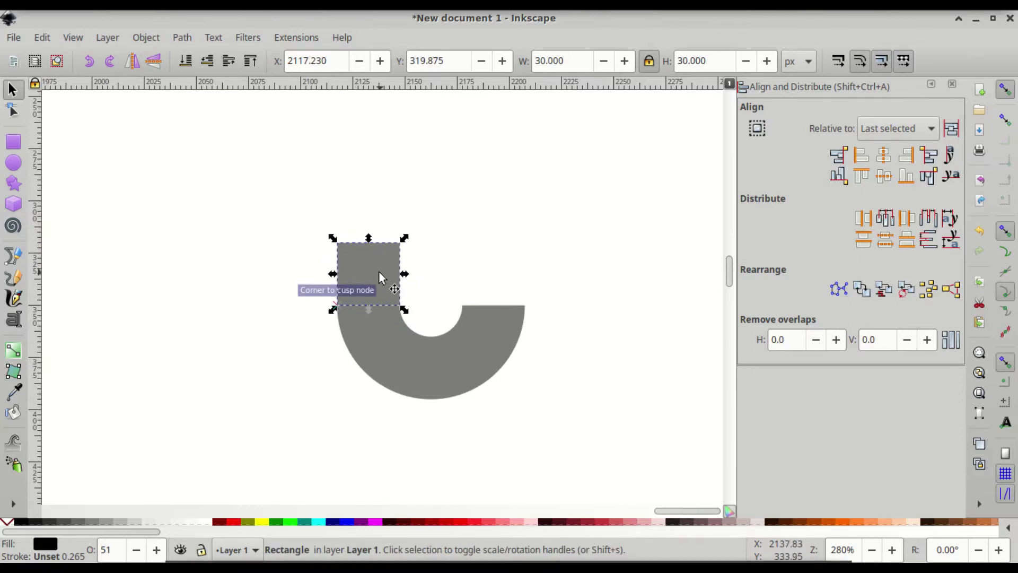
# Step: Duplicate the square and snap the copy directly above the original, 30 px higher
pyautogui.scroll(2, 379, 271)
pyautogui.scroll(-1, 380, 280)
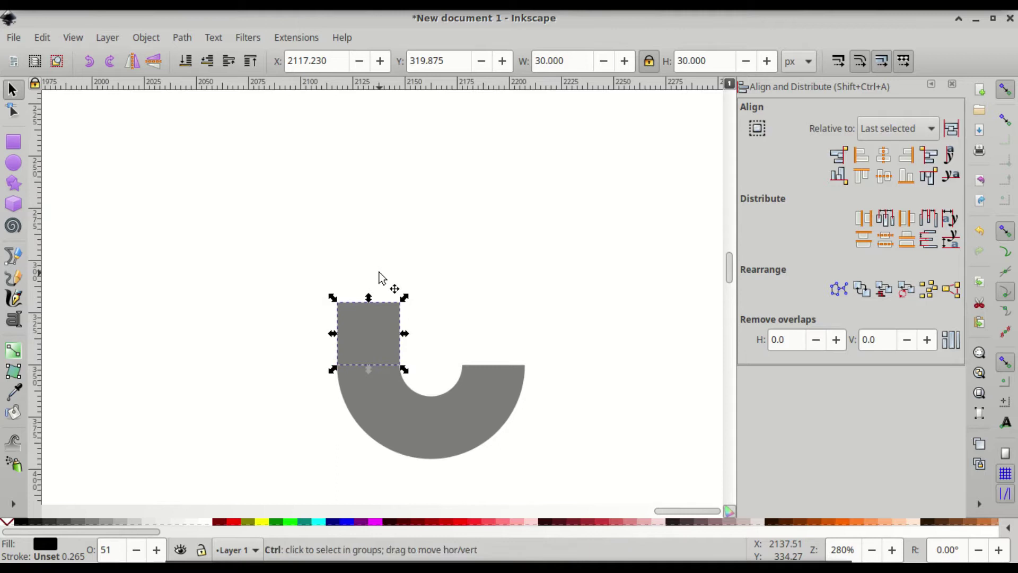
pyautogui.hotkey('ctrl', 'd')
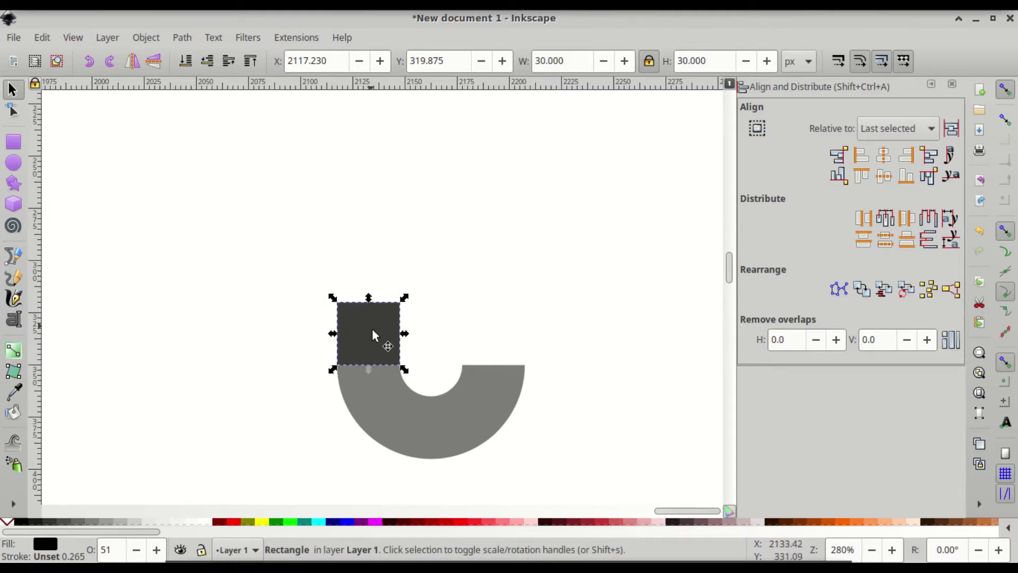
pyautogui.moveTo(377, 345); pyautogui.dragTo(365, 281)
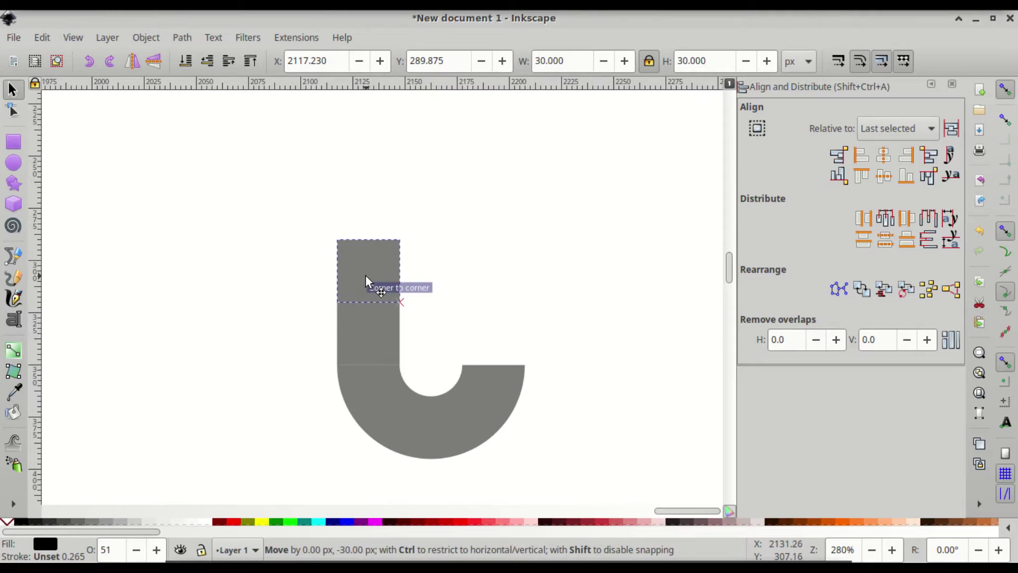
pyautogui.moveTo(365, 276); pyautogui.dragTo(365, 276)
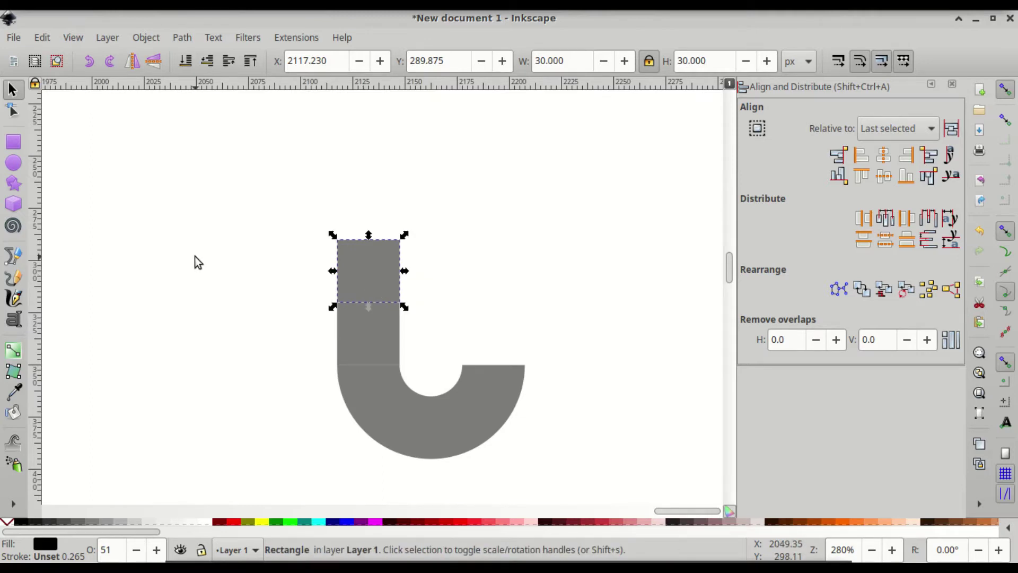
# Step: Examine the reference knot image for the length of its straight strands and the gaps where they cross
pyautogui.scroll(-2, 231, 266)
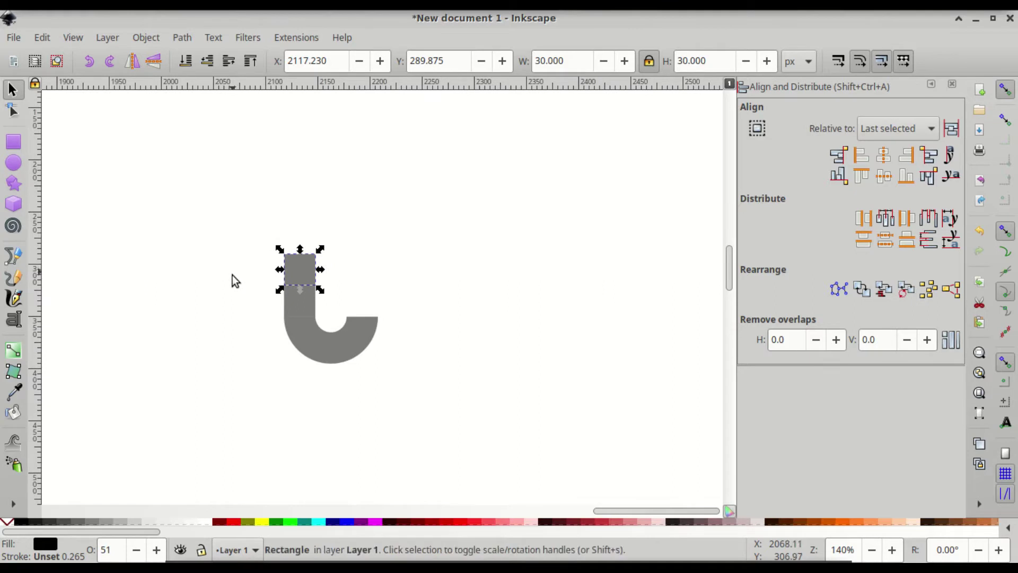
pyautogui.hscroll(-3, 218, 309)
pyautogui.scroll(-2, 217, 308)
pyautogui.hscroll(-3, 217, 309)
pyautogui.scroll(-2, 217, 314)
pyautogui.hscroll(-3, 141, 343)
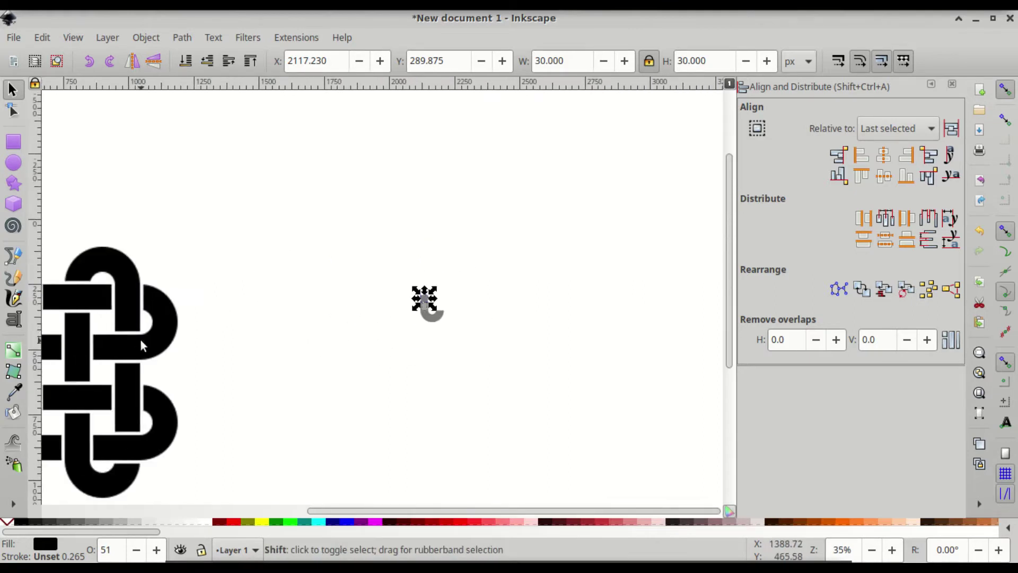
pyautogui.moveTo(124, 353); pyautogui.dragTo(289, 226)
pyautogui.scroll(2, 240, 316)
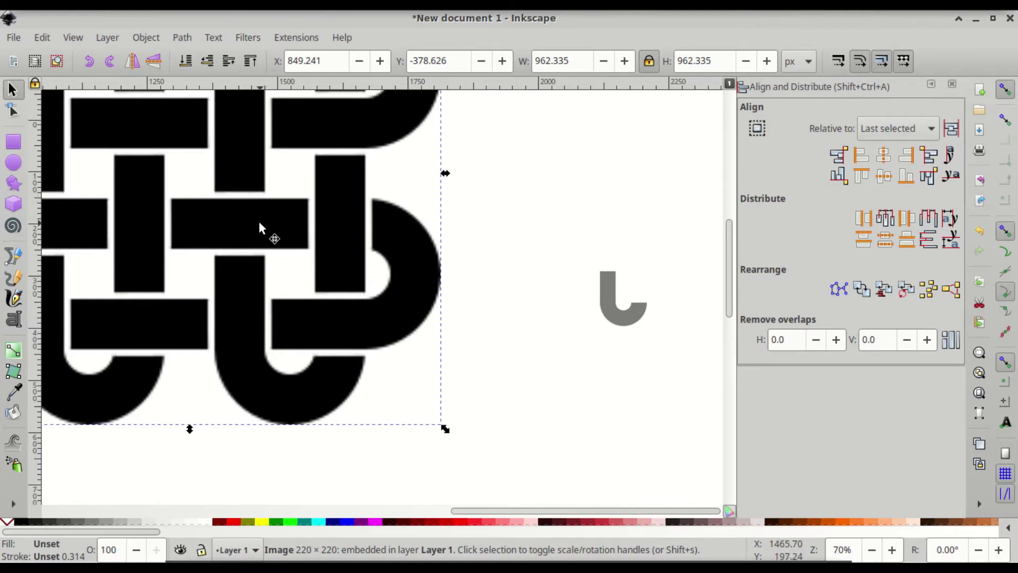
pyautogui.scroll(5, 244, 237)
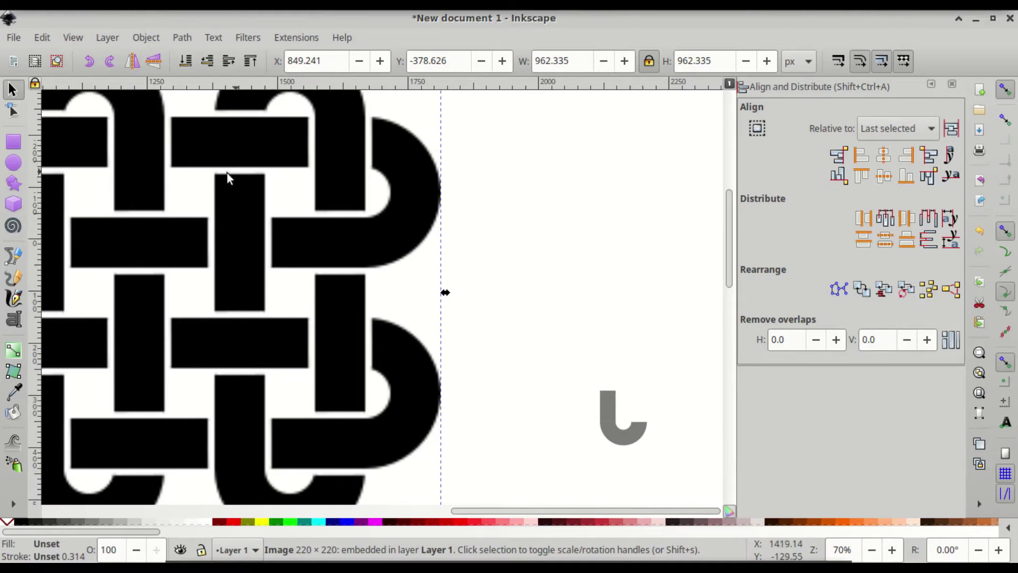
pyautogui.scroll(-4, 414, 276)
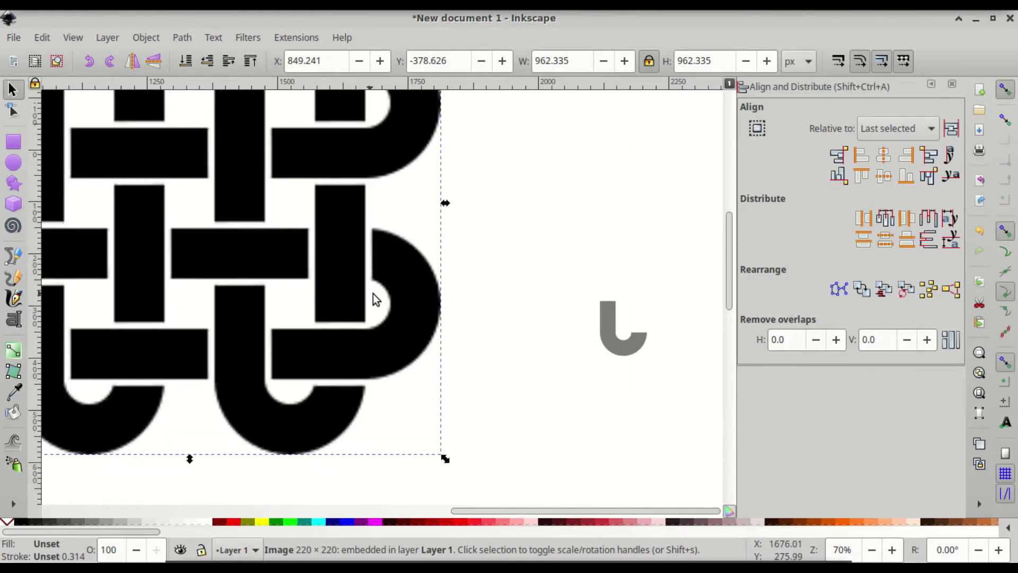
pyautogui.hscroll(2, 626, 332)
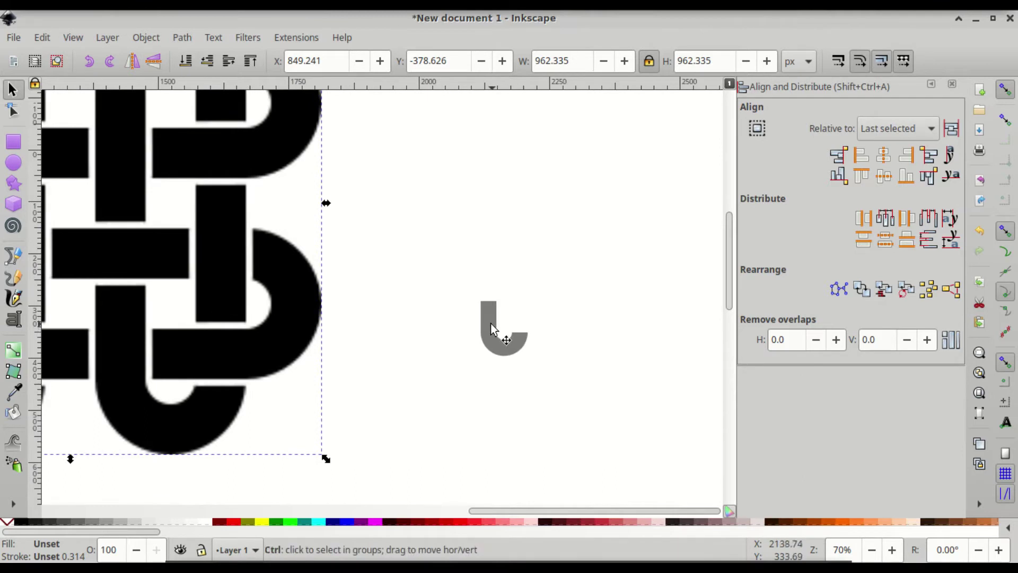
# Step: Duplicate the upper square and snap the copy on top as the third square of the stem
pyautogui.scroll(4, 496, 318)
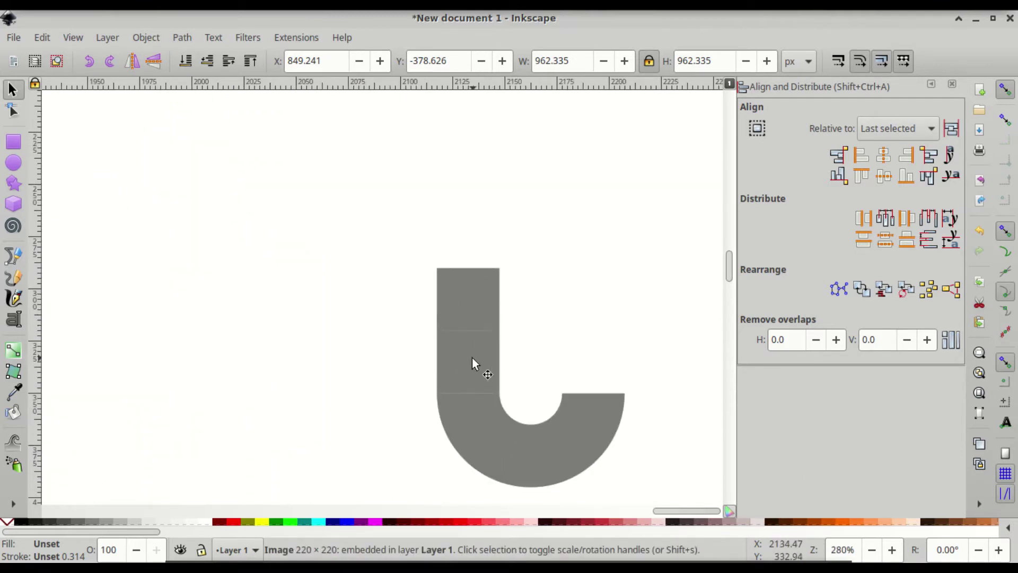
pyautogui.click(469, 306)
pyautogui.press('ctrl')
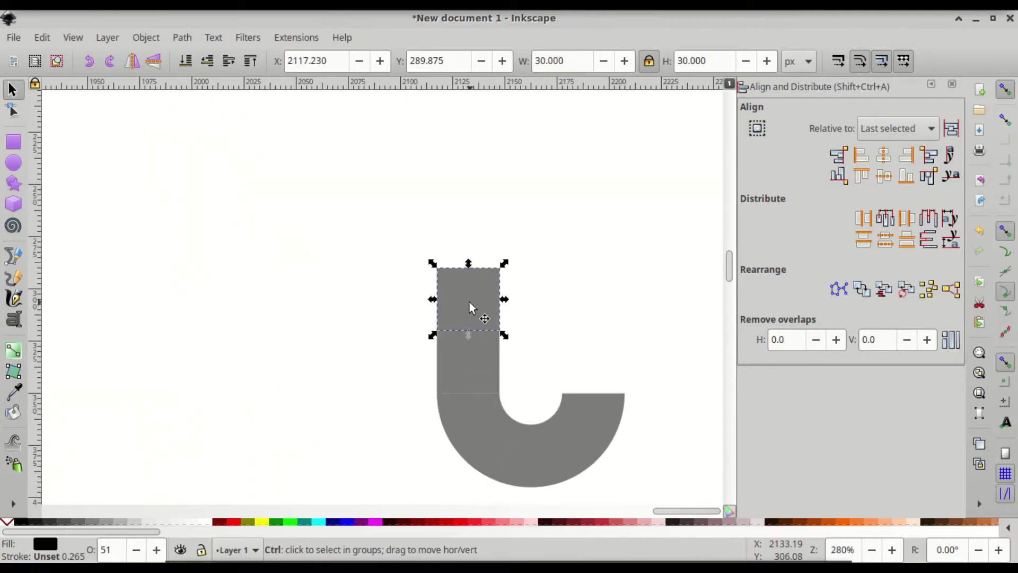
pyautogui.hotkey('ctrl', 'd')
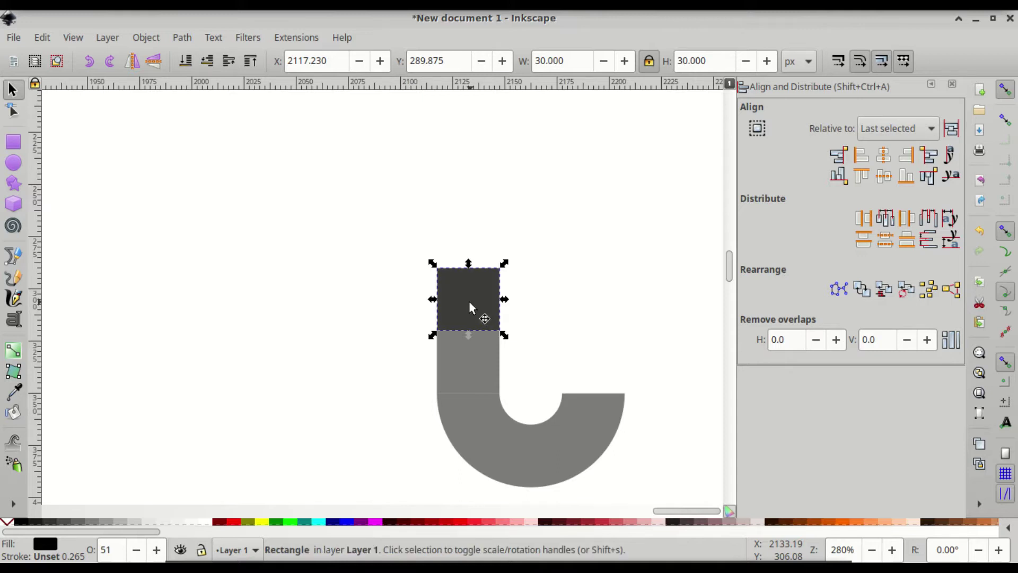
pyautogui.moveTo(470, 300); pyautogui.dragTo(464, 243)
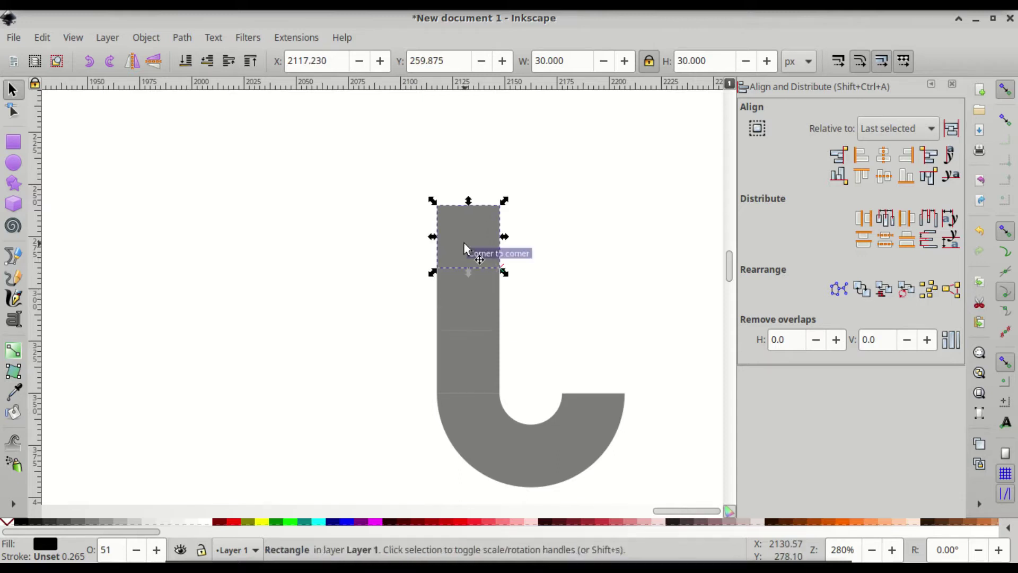
# Step: Turn the stem's third square and two duplicates of it into a separate three-square bar above the stem, leaving a one-square gap
pyautogui.hscroll(3, 485, 249)
pyautogui.scroll(1, 448, 266)
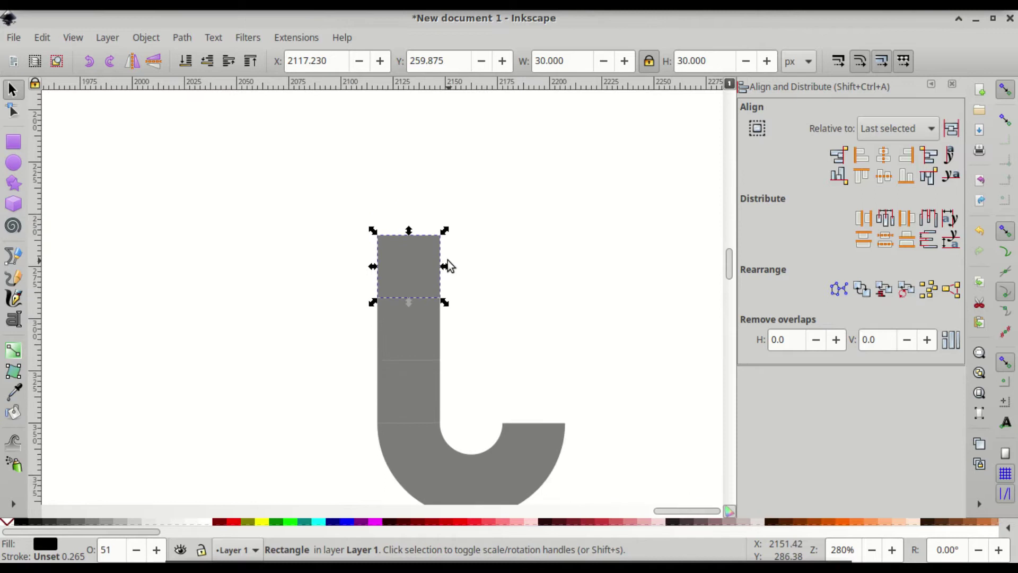
pyautogui.click(403, 270)
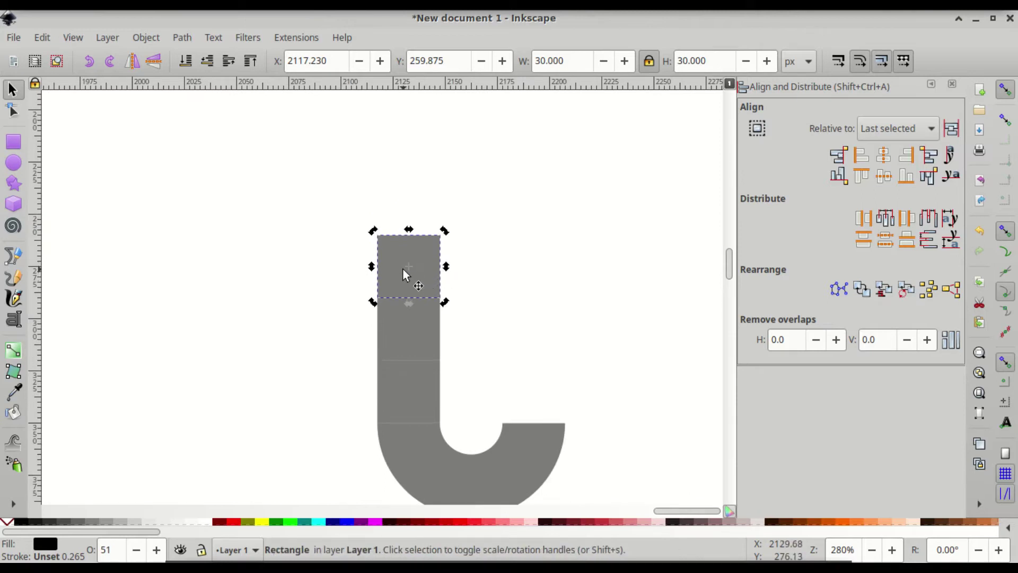
pyautogui.click(402, 268)
pyautogui.hotkey('ctrl', 'z')
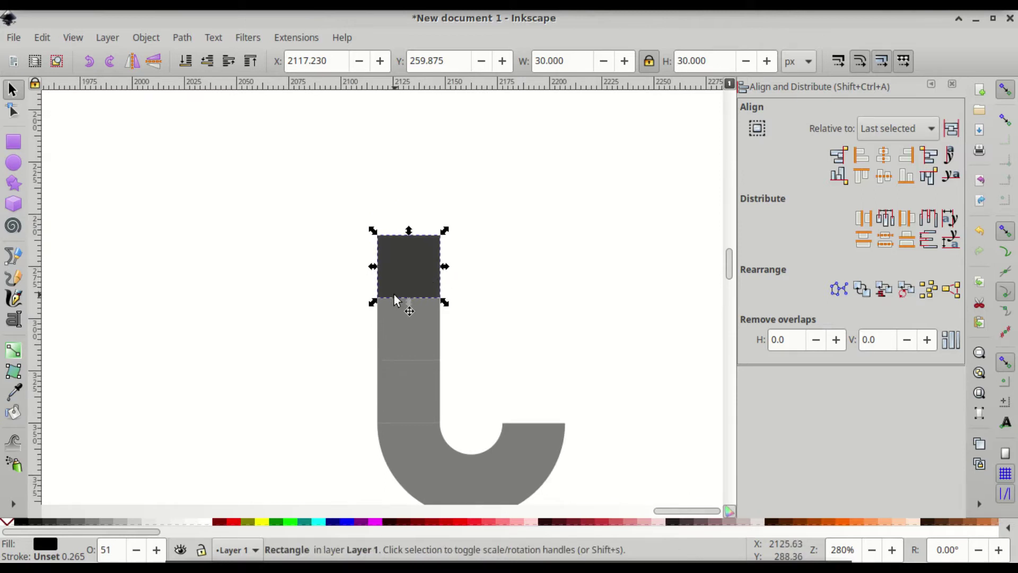
pyautogui.moveTo(403, 278); pyautogui.dragTo(401, 223)
pyautogui.moveTo(398, 270)
pyautogui.mouseDown()
pyautogui.moveTo(458, 274)
pyautogui.moveTo(487, 261)
pyautogui.moveTo(498, 219)
pyautogui.moveTo(484, 173)
pyautogui.moveTo(396, 132)
pyautogui.mouseUp()
pyautogui.scroll(3, 424, 173)
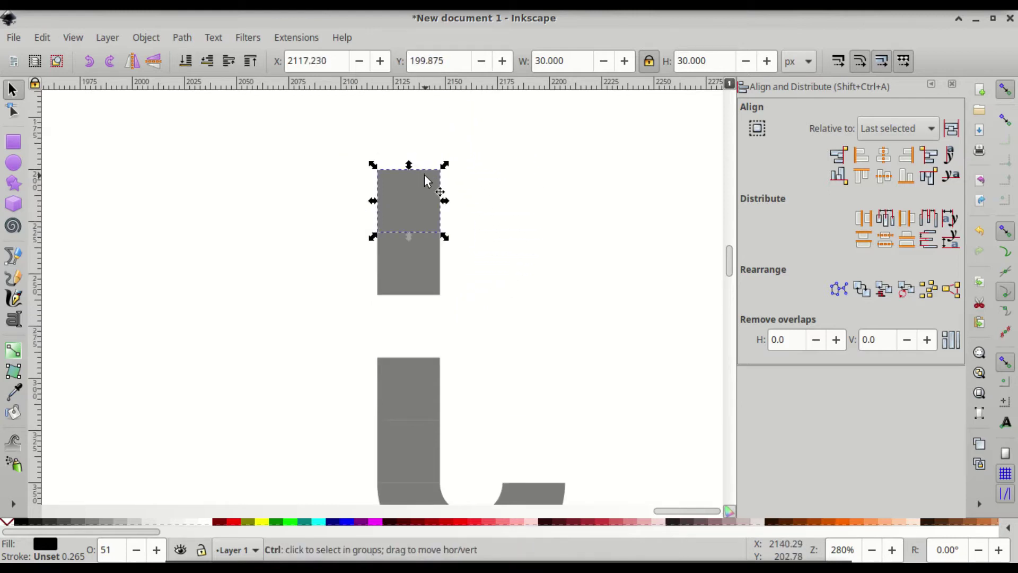
pyautogui.hotkey('ctrl', 'd')
pyautogui.moveTo(419, 184); pyautogui.dragTo(415, 141)
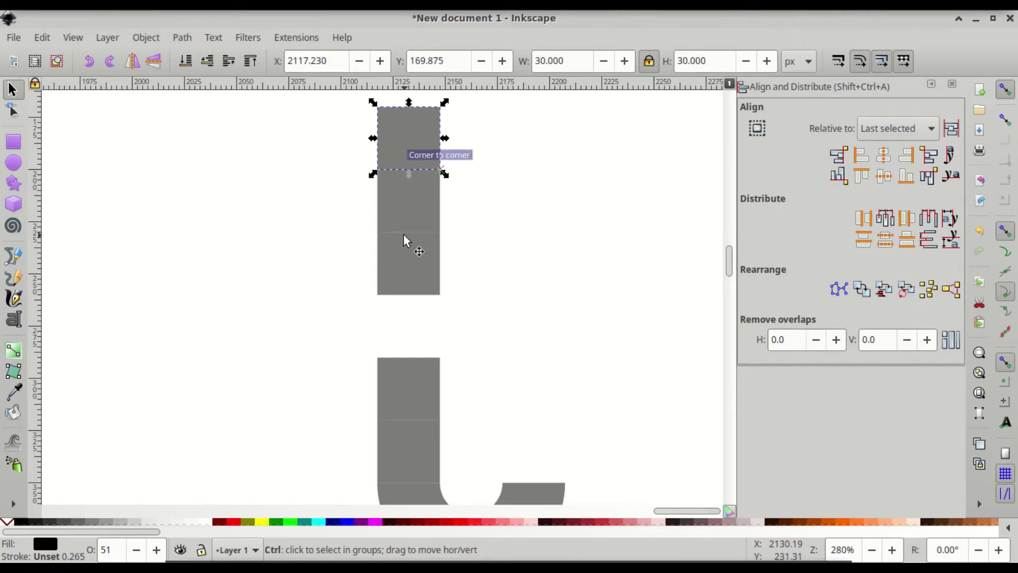
# Step: Duplicate the bar's top square and place the copy in the empty area left of the bar
pyautogui.scroll(-1, 404, 238)
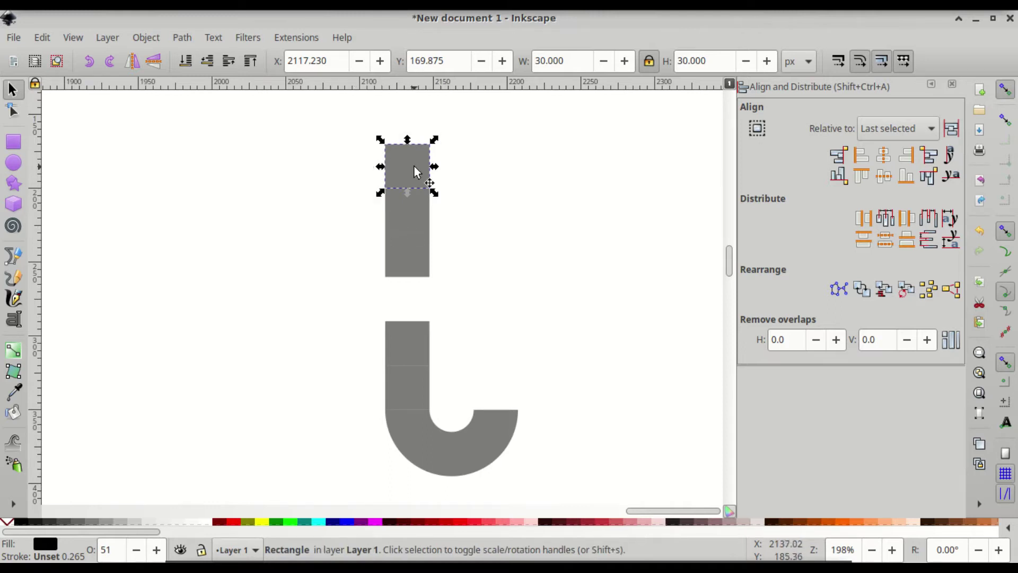
pyautogui.press('ctrl')
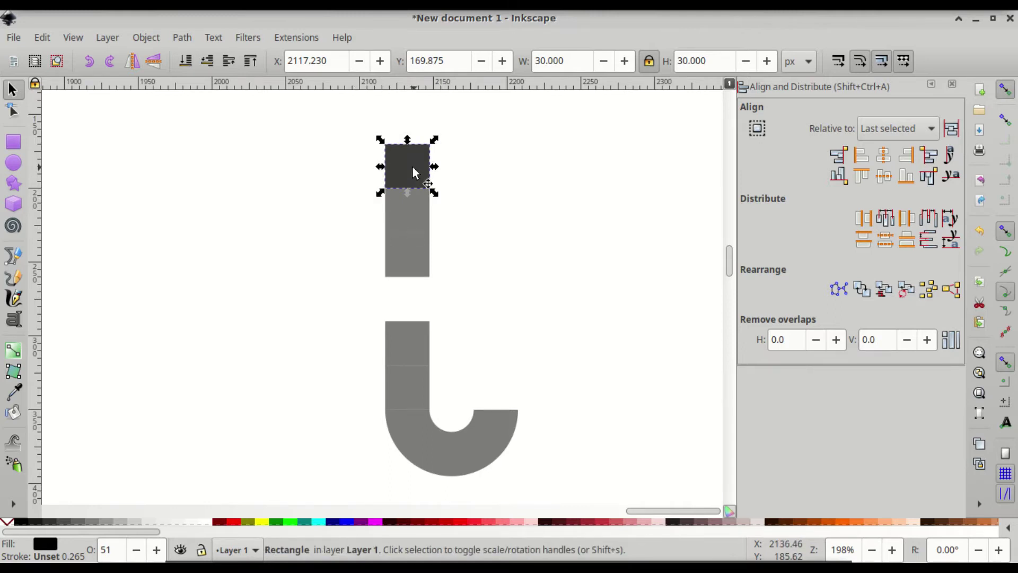
pyautogui.moveTo(404, 164); pyautogui.dragTo(263, 212)
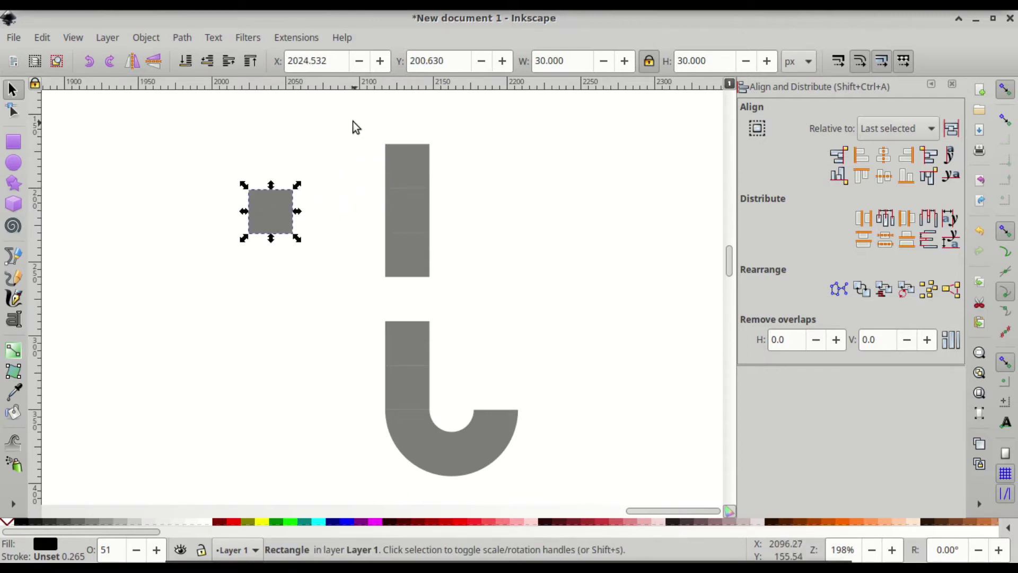
# Step: Unite the three-square bar and the hook-shaped stem below it into a single path with Union
pyautogui.moveTo(348, 109); pyautogui.dragTo(553, 504)
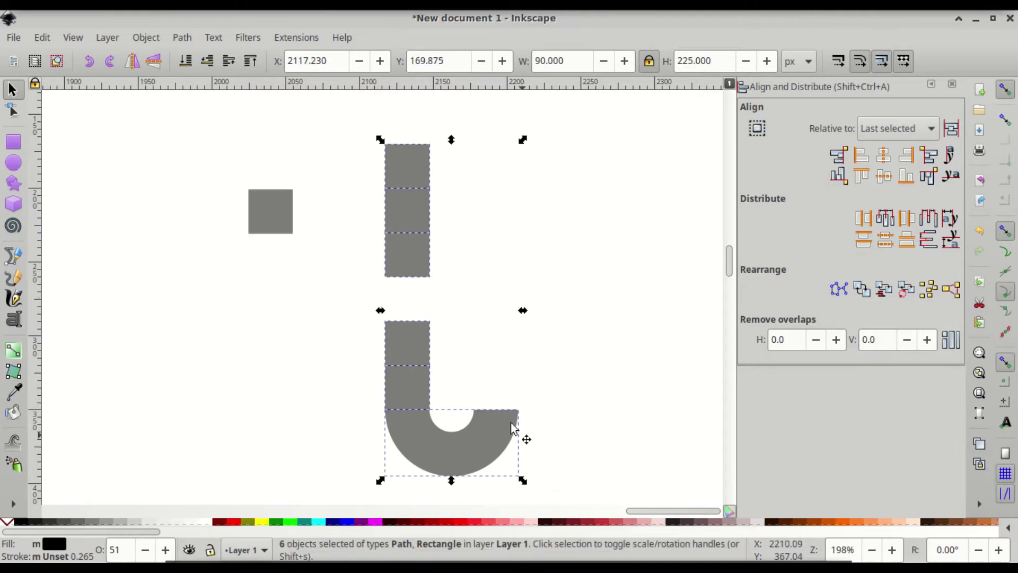
pyautogui.click(181, 39)
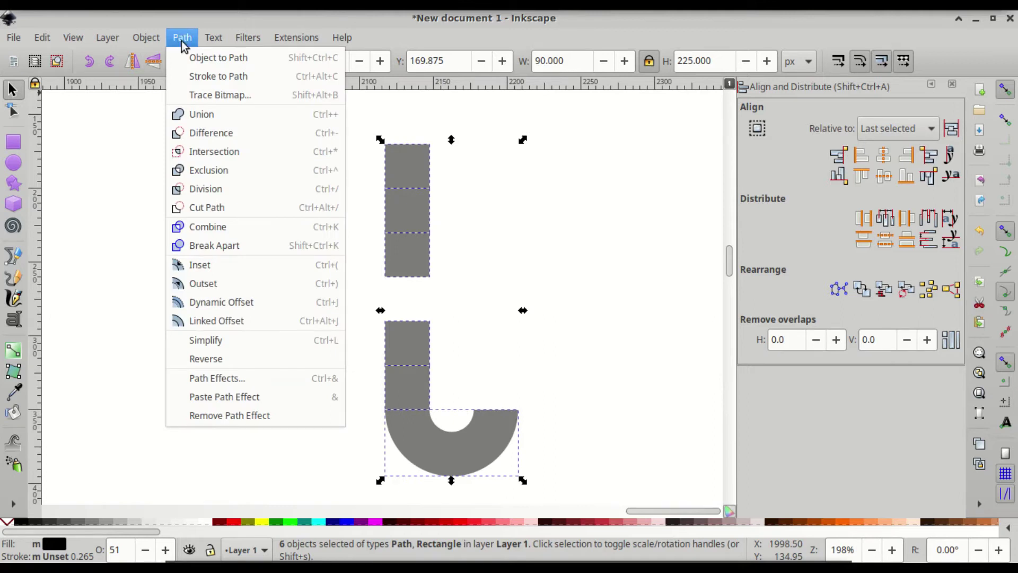
pyautogui.click(211, 119)
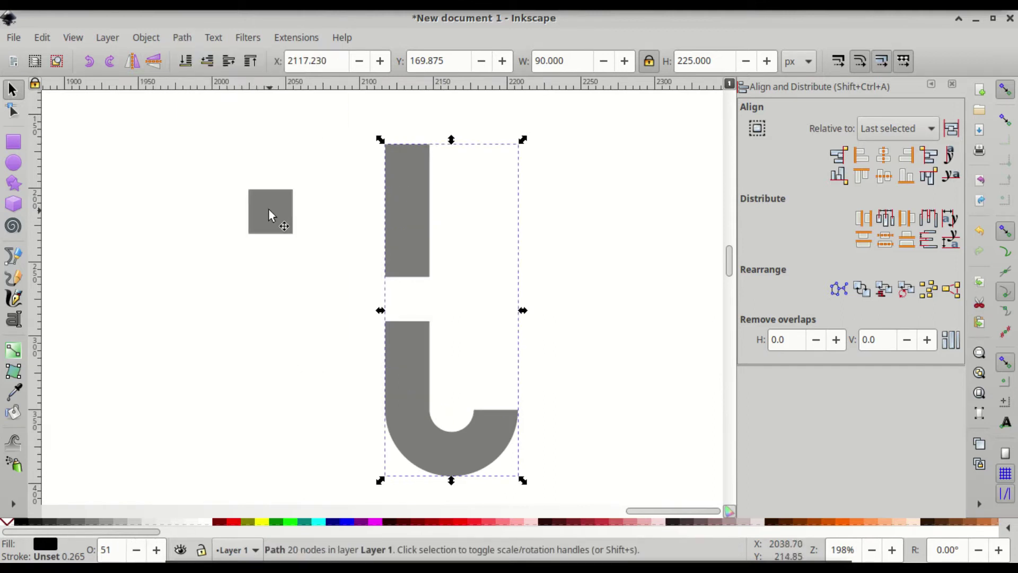
# Step: Duplicate the united path in place and rotate the copy by 180° about its center
pyautogui.press('ctrl')
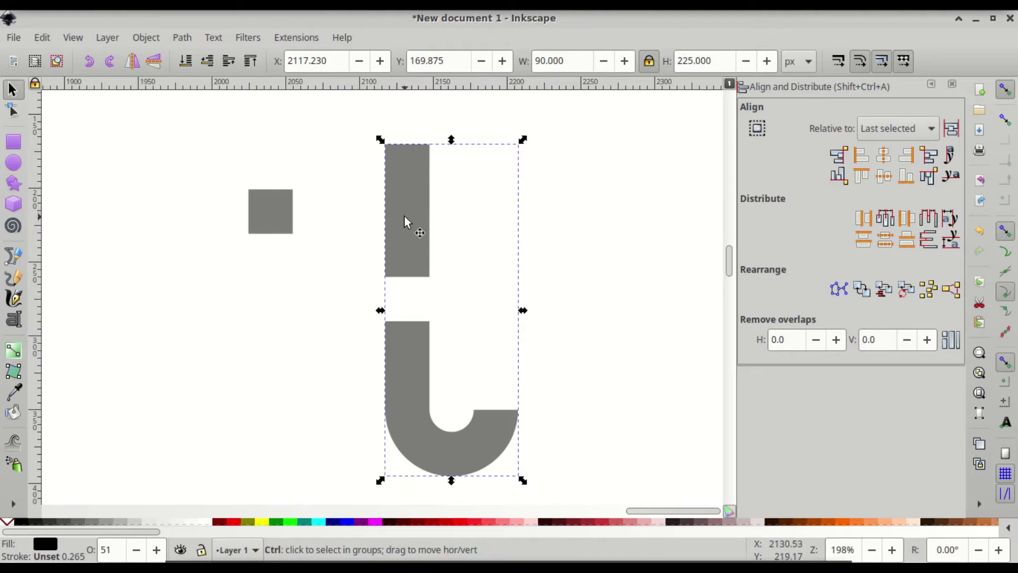
pyautogui.keyDown('ctrl'); pyautogui.click(404, 215); pyautogui.keyUp('ctrl')
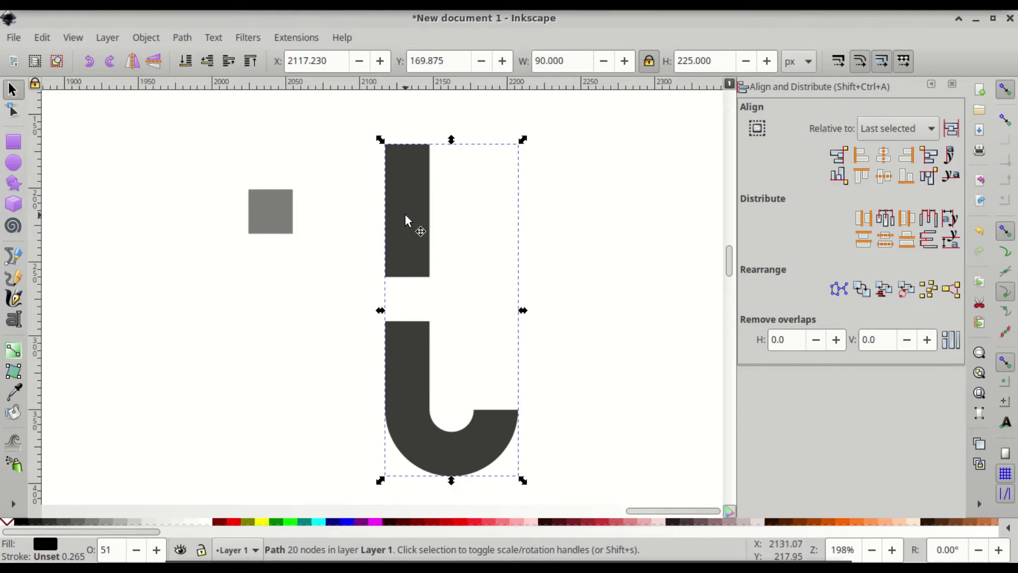
pyautogui.click(410, 175)
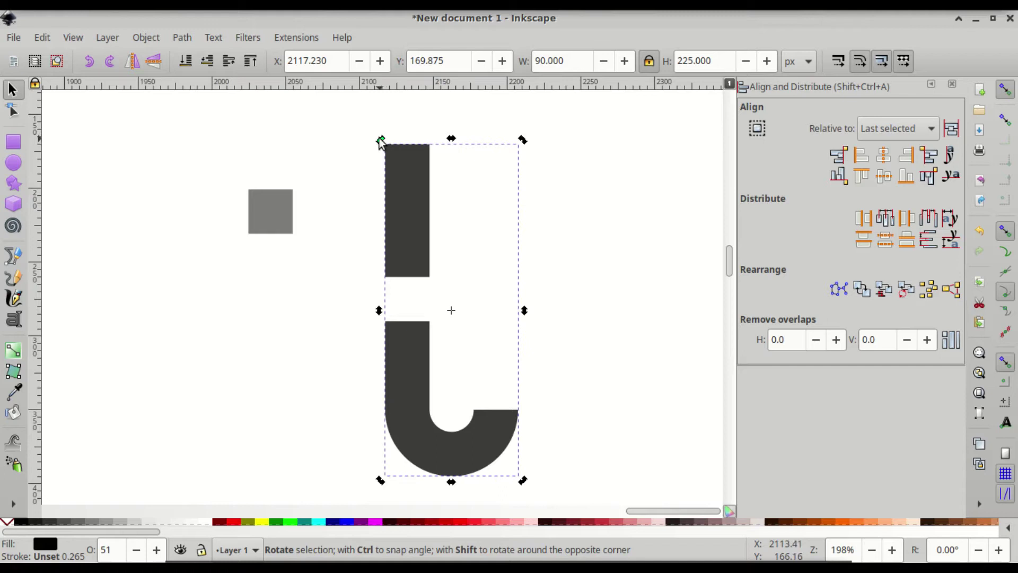
pyautogui.moveTo(379, 138); pyautogui.dragTo(475, 376)
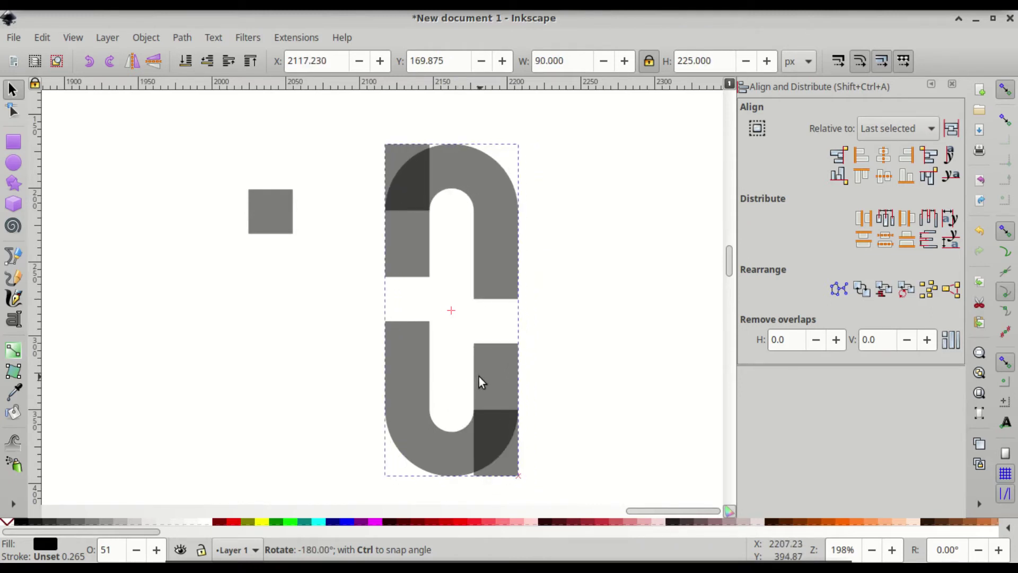
pyautogui.moveTo(476, 377); pyautogui.dragTo(477, 378)
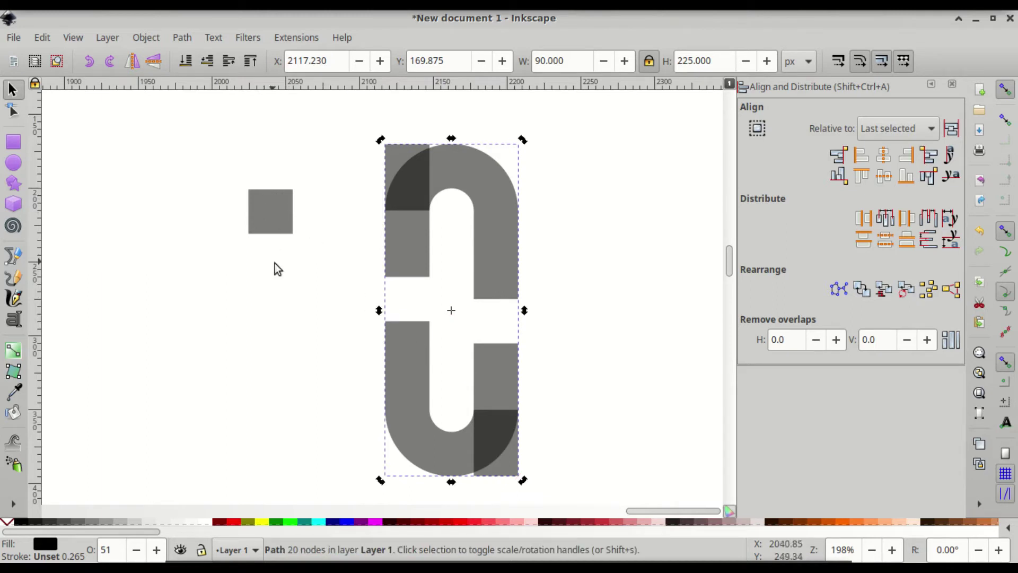
# Step: Snap the rotated copy one square above the left bar, using the spare square as a spacer and moving it back out
pyautogui.scroll(3, 275, 263)
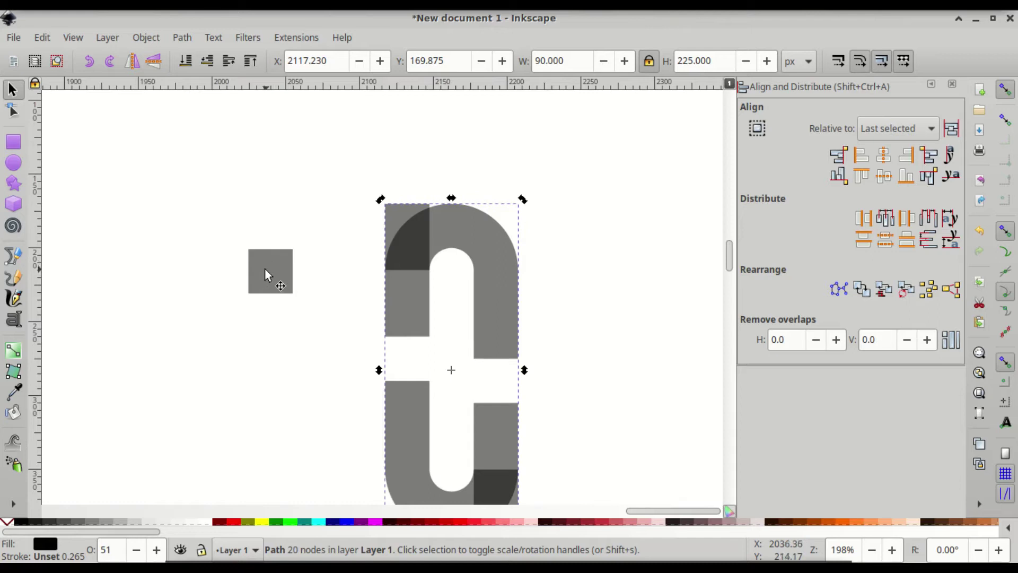
pyautogui.moveTo(265, 268); pyautogui.dragTo(402, 175)
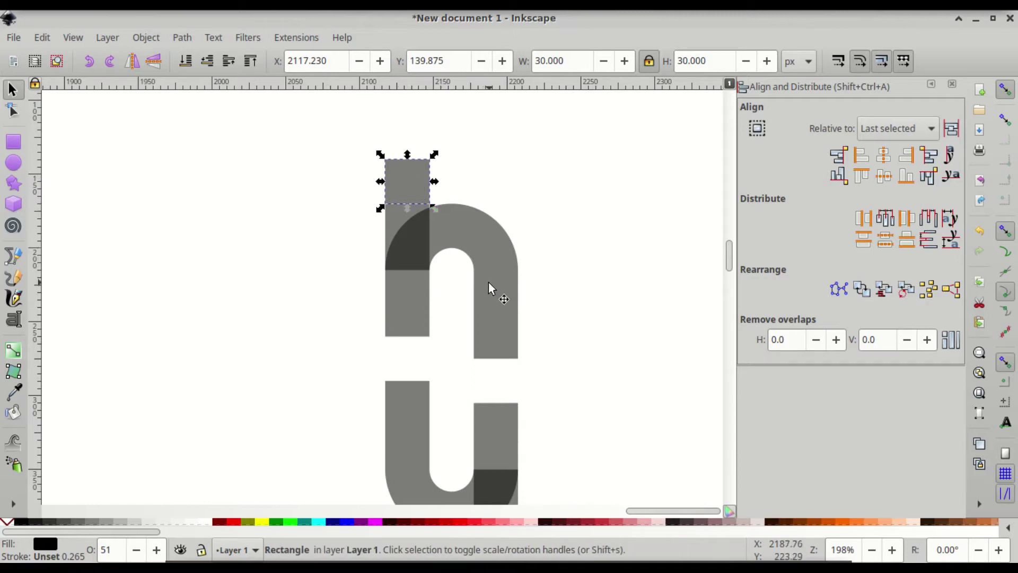
pyautogui.moveTo(489, 282); pyautogui.dragTo(485, 167)
pyautogui.click(553, 243)
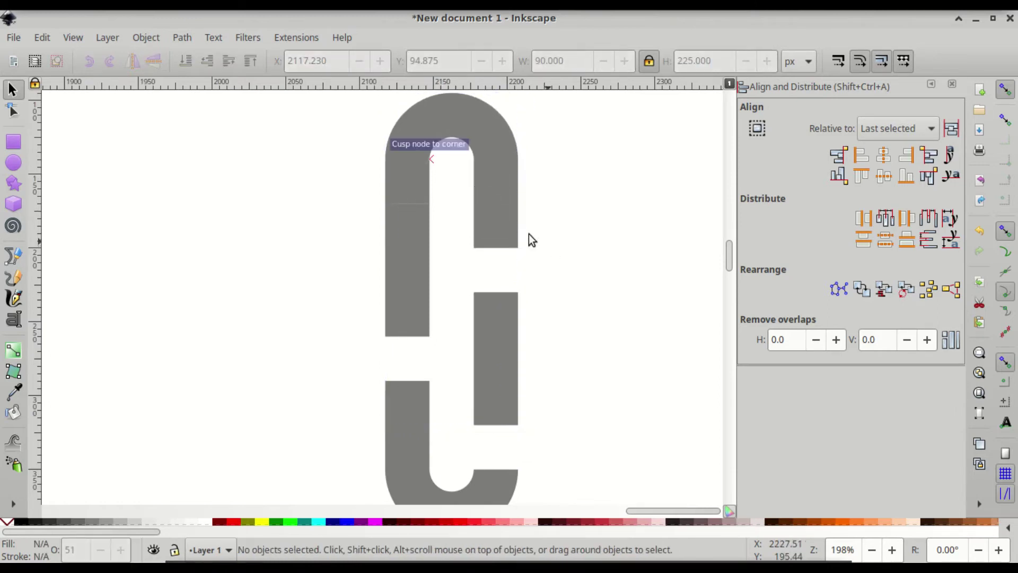
pyautogui.moveTo(413, 186); pyautogui.dragTo(282, 183)
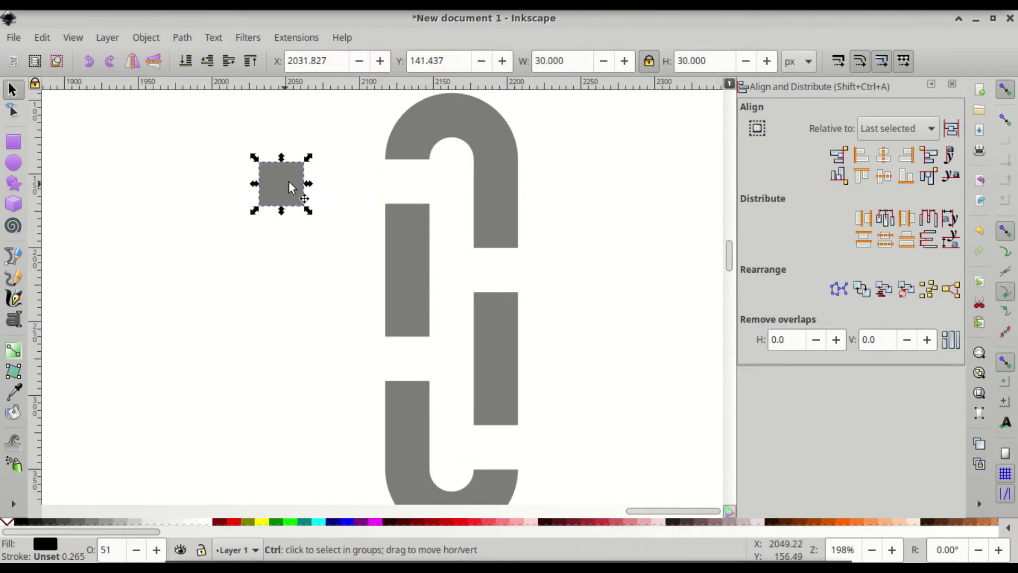
# Step: Compare the assembled link with the reference knot and check how its two overlapping halves fit together
pyautogui.keyDown('ctrl'); pyautogui.scroll(-1, 292, 184); pyautogui.keyUp('ctrl')
pyautogui.keyDown('ctrl'); pyautogui.scroll(-4, 291, 186); pyautogui.keyUp('ctrl')
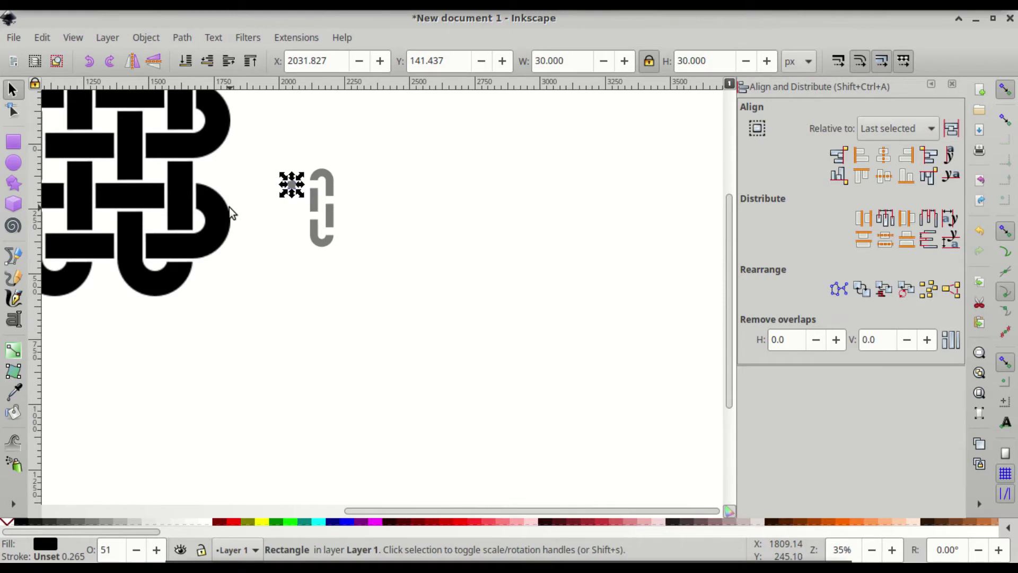
pyautogui.scroll(3, 228, 212)
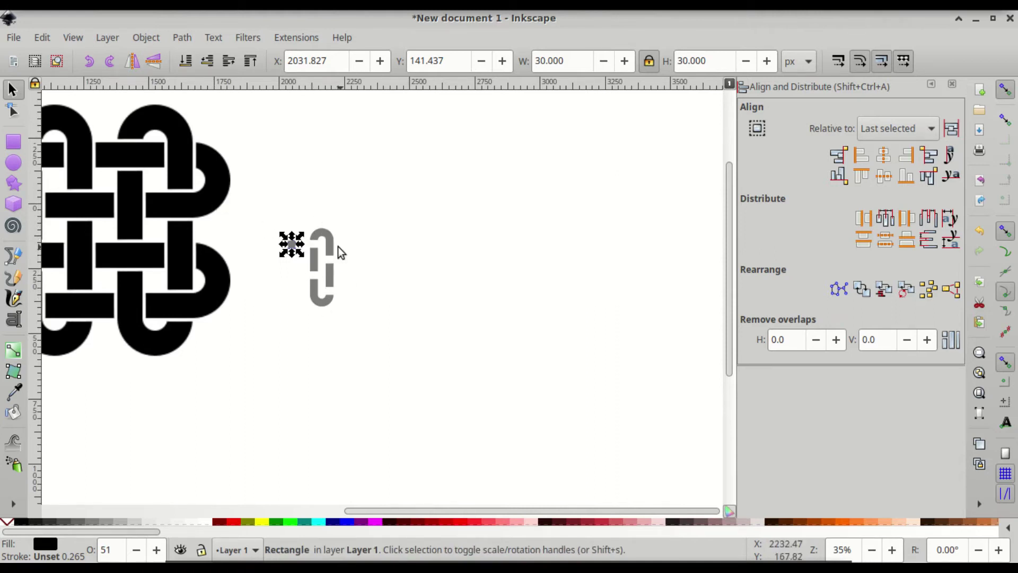
pyautogui.click(322, 241)
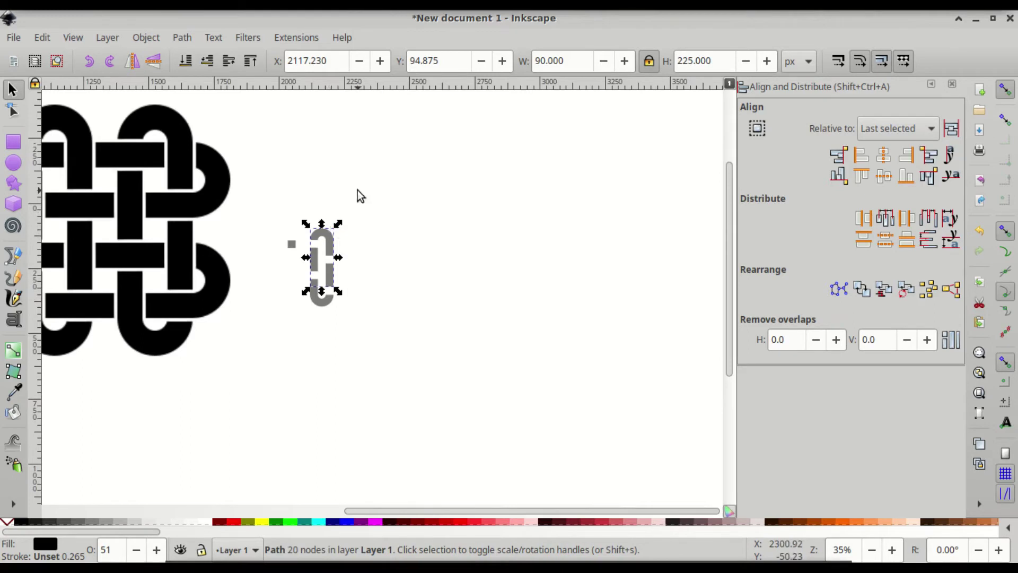
pyautogui.click(346, 206)
pyautogui.moveTo(344, 200); pyautogui.dragTo(300, 322)
pyautogui.scroll(3, 321, 292)
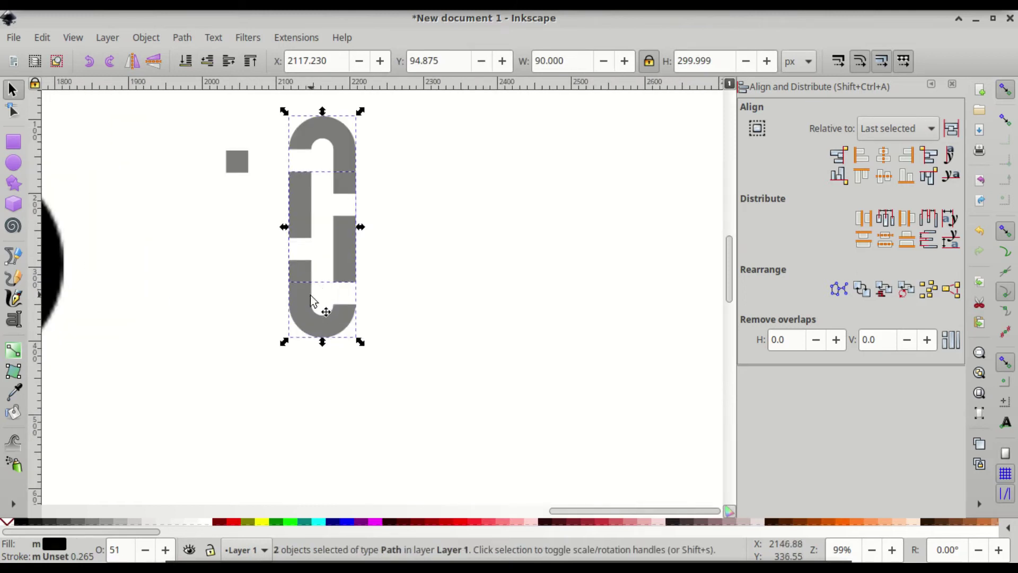
pyautogui.click(364, 302)
pyautogui.moveTo(303, 308)
pyautogui.mouseDown()
pyautogui.moveTo(255, 333)
pyautogui.moveTo(289, 309)
pyautogui.mouseUp()
pyautogui.moveTo(350, 140); pyautogui.dragTo(319, 161)
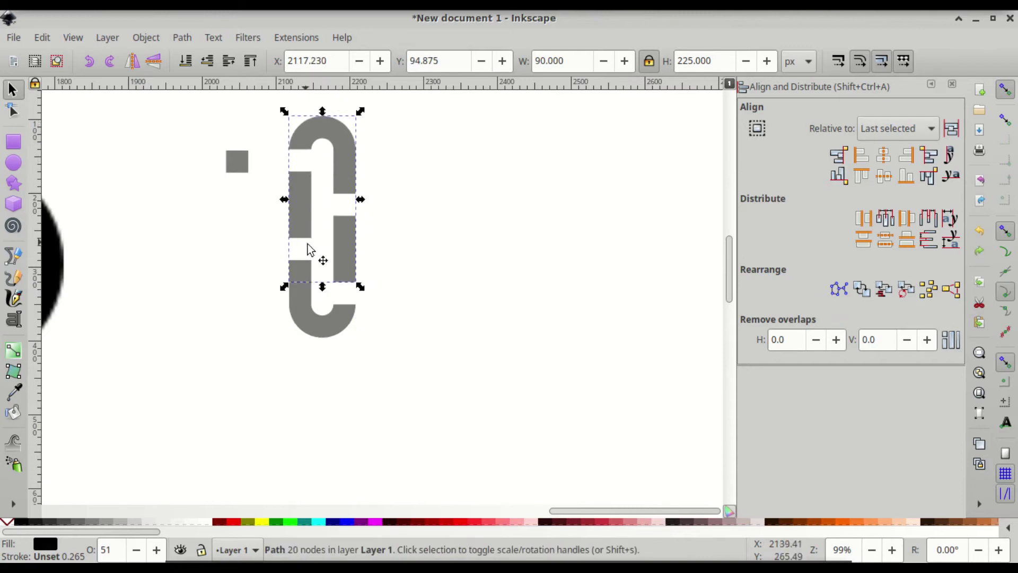
# Step: Unite the two halves of the link into one path with Union
pyautogui.click(403, 186)
pyautogui.moveTo(275, 110); pyautogui.dragTo(399, 368)
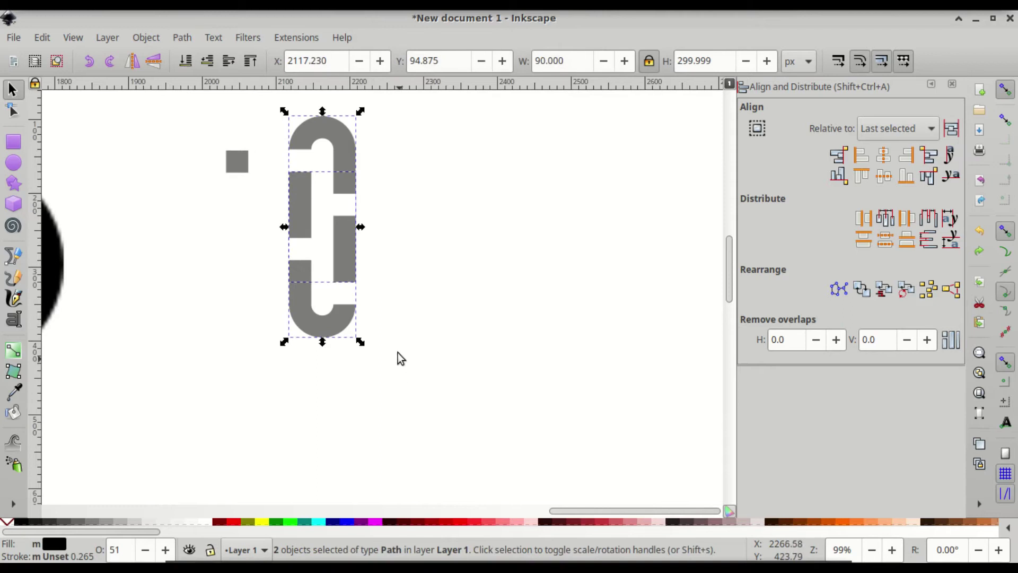
pyautogui.click(179, 37)
pyautogui.click(226, 116)
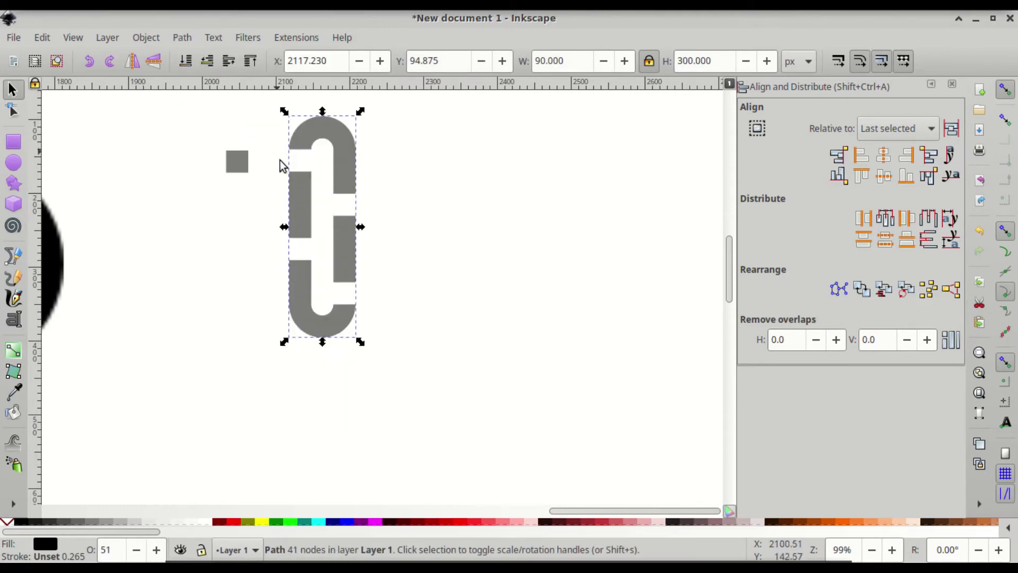
# Step: Snap the spare square into the upper gap on the link's left side, and move a duplicate of it out to the left
pyautogui.scroll(-1, 233, 198)
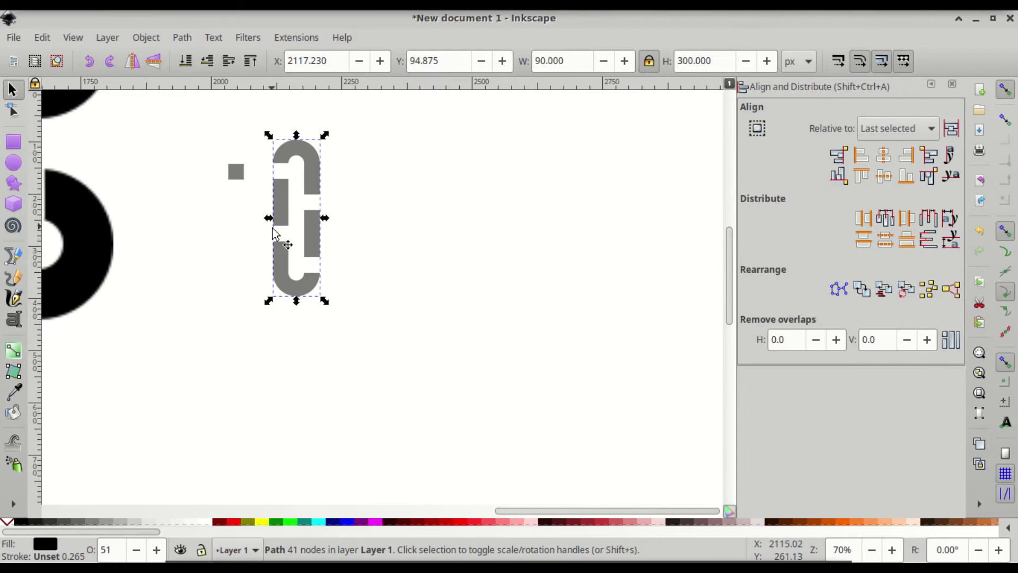
pyautogui.scroll(1, 211, 222)
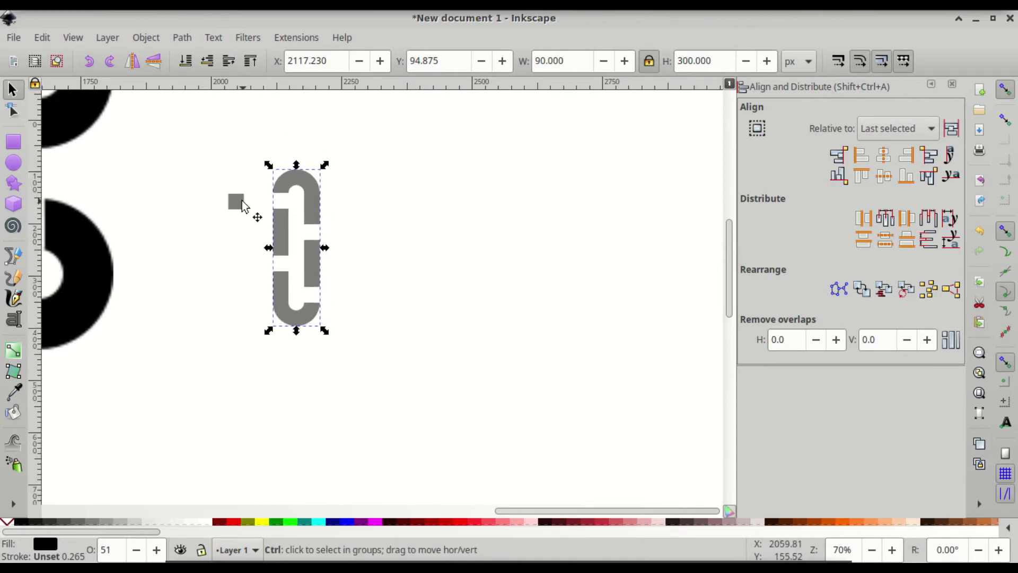
pyautogui.scroll(3, 242, 200)
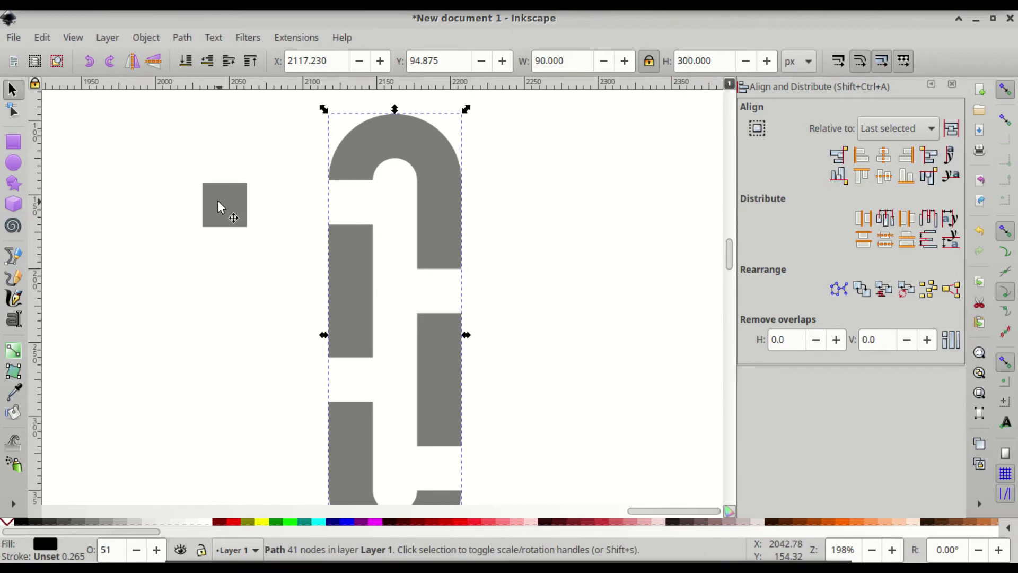
pyautogui.scroll(-4, 218, 202)
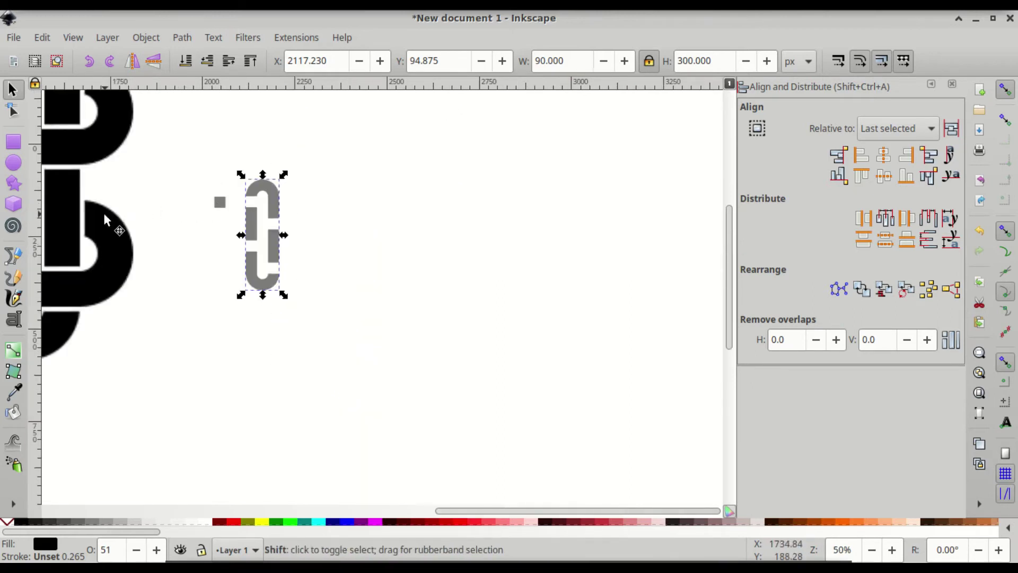
pyautogui.hscroll(-8, 104, 216)
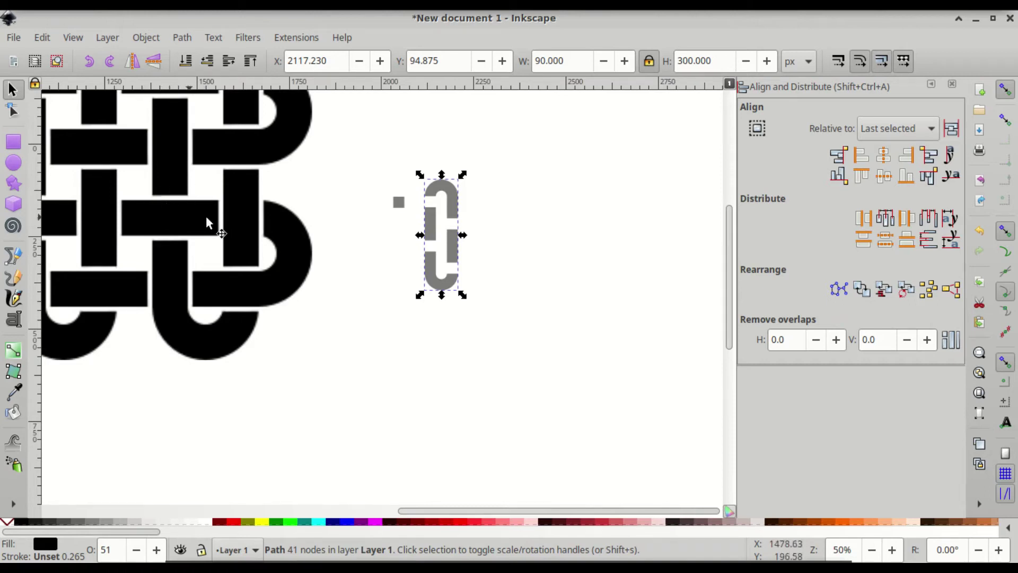
pyautogui.keyDown('ctrl'); pyautogui.scroll(3, 404, 209); pyautogui.keyUp('ctrl')
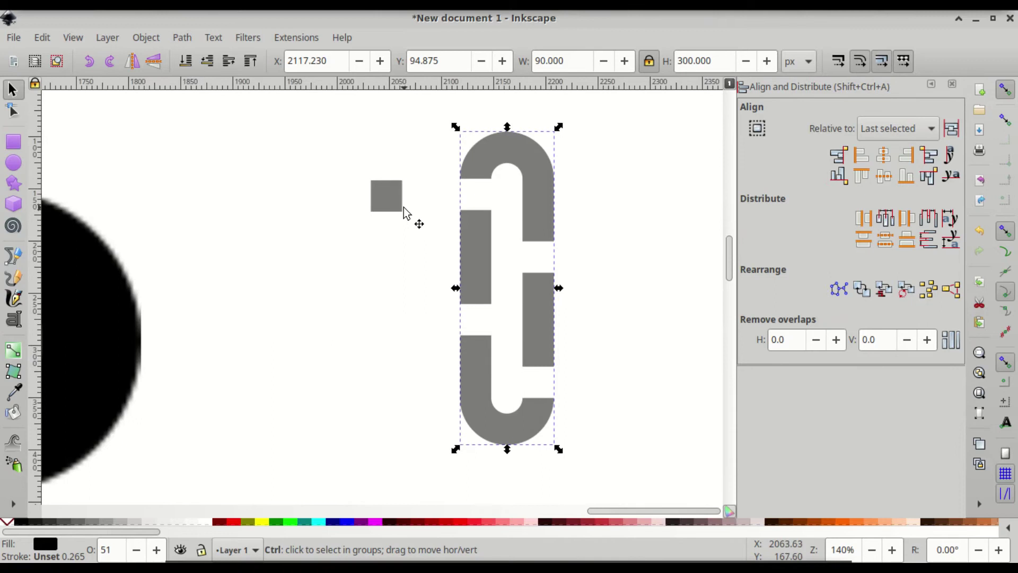
pyautogui.click(382, 191)
pyautogui.moveTo(393, 191); pyautogui.dragTo(469, 187)
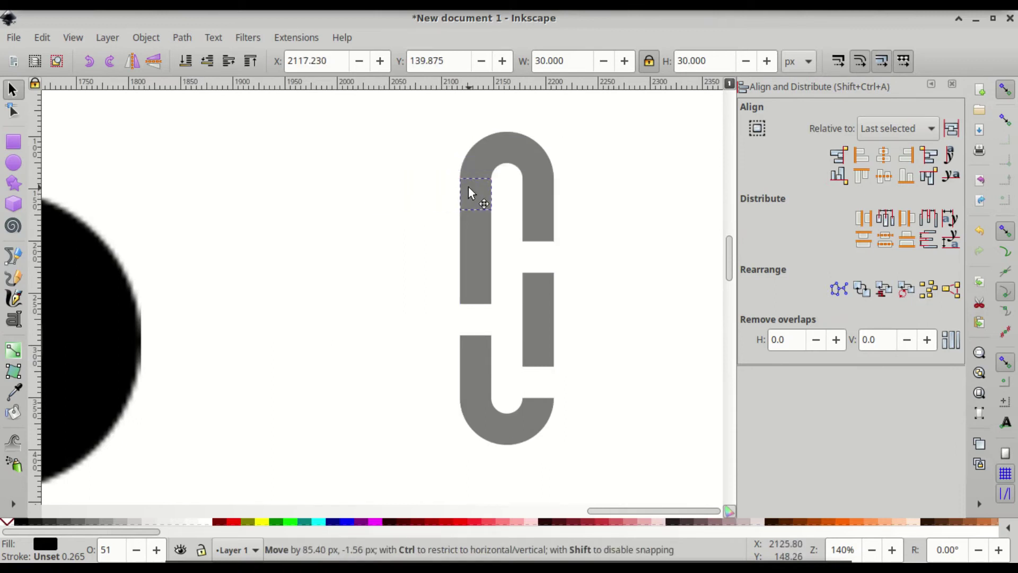
pyautogui.moveTo(468, 187); pyautogui.dragTo(468, 186)
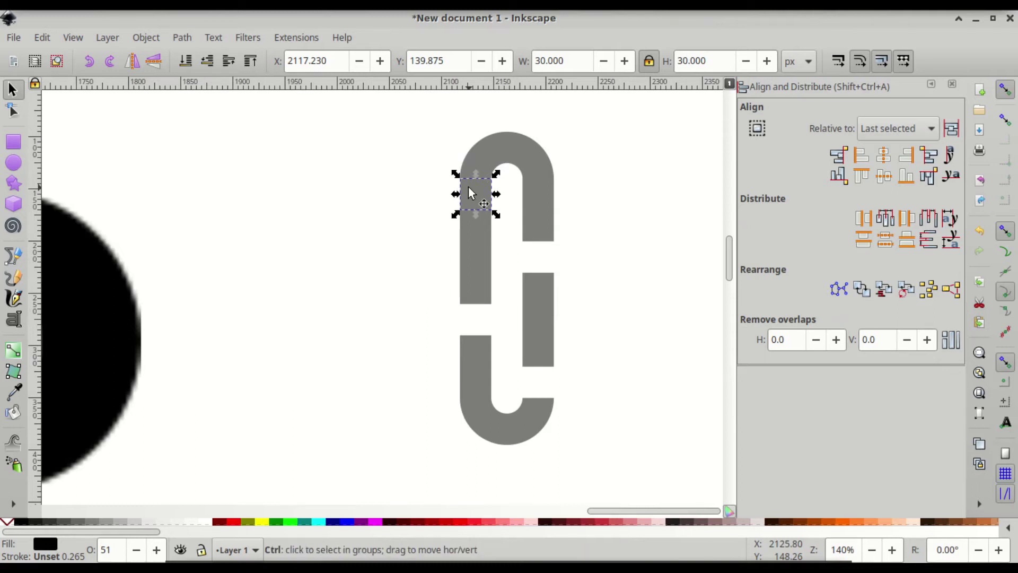
pyautogui.press('Home')
pyautogui.moveTo(471, 192); pyautogui.dragTo(355, 196)
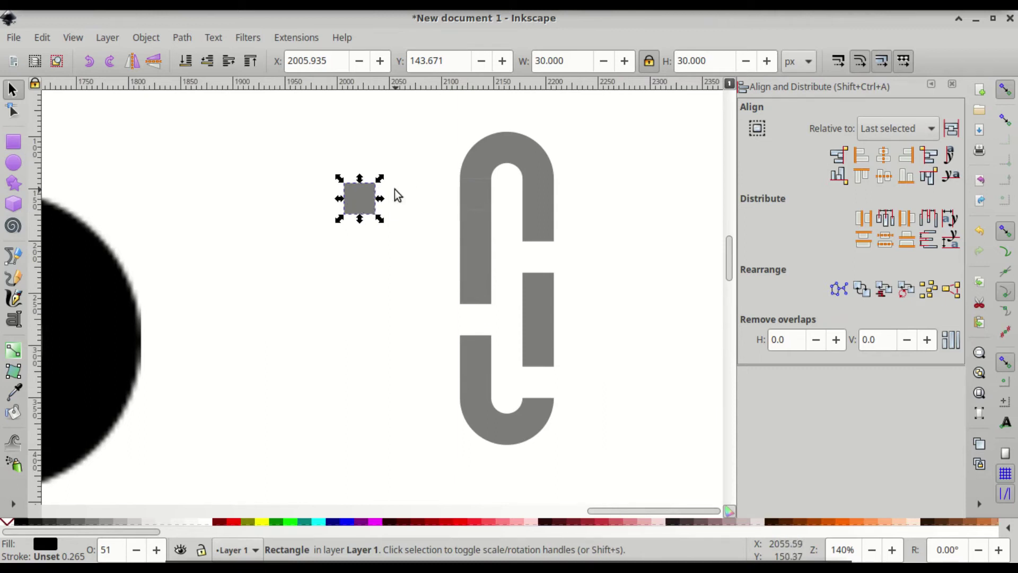
# Step: Enlarge the square in the link's upper left gap with one Outset
pyautogui.click(474, 195)
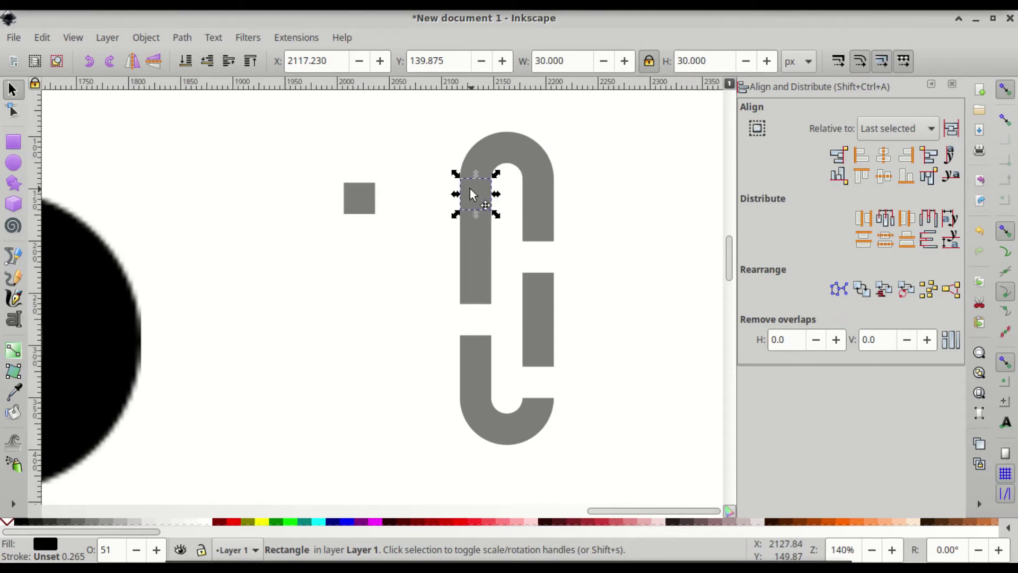
pyautogui.moveTo(470, 189); pyautogui.dragTo(465, 192)
pyautogui.scroll(3, 476, 188)
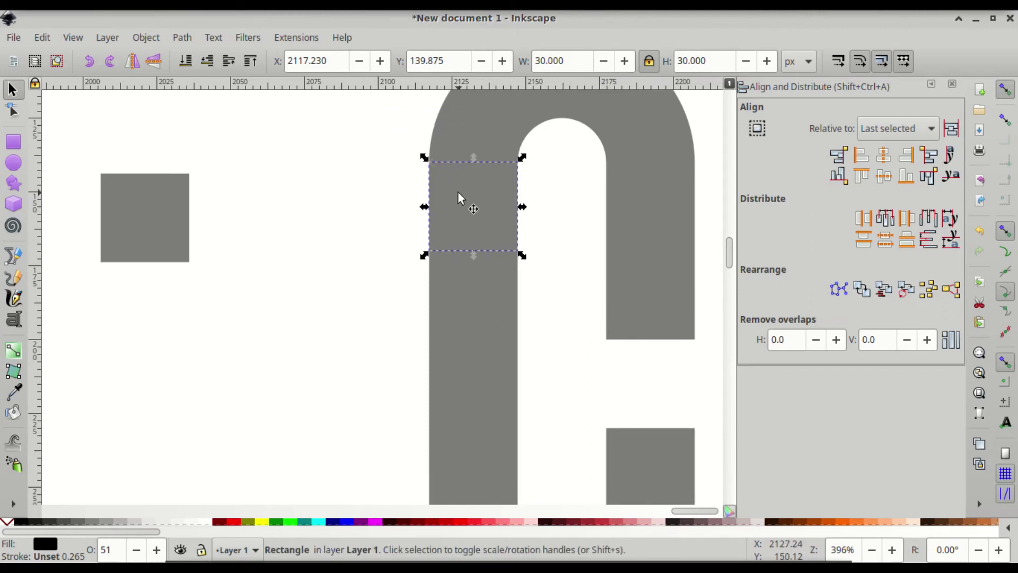
pyautogui.click(183, 37)
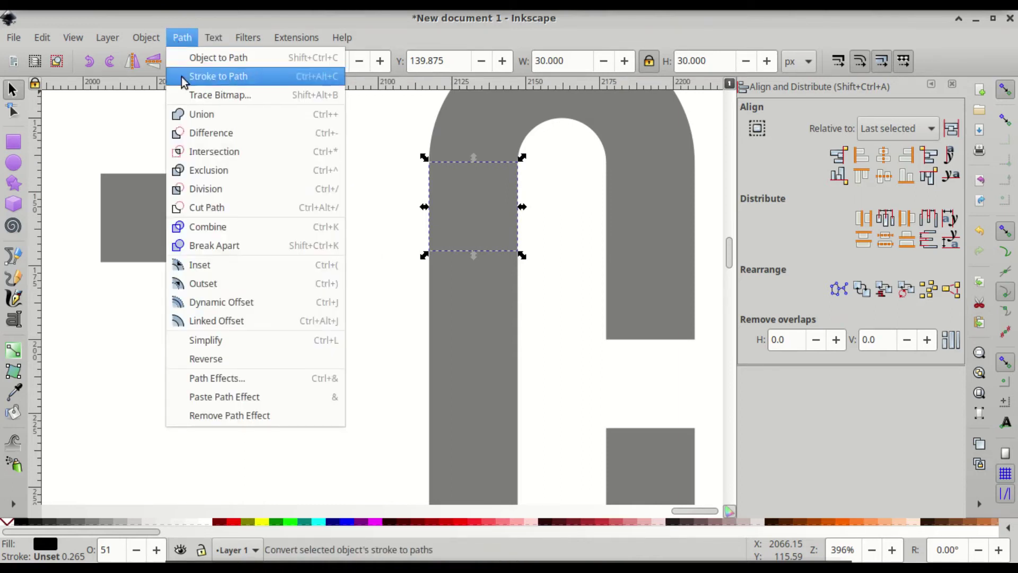
pyautogui.click(251, 285)
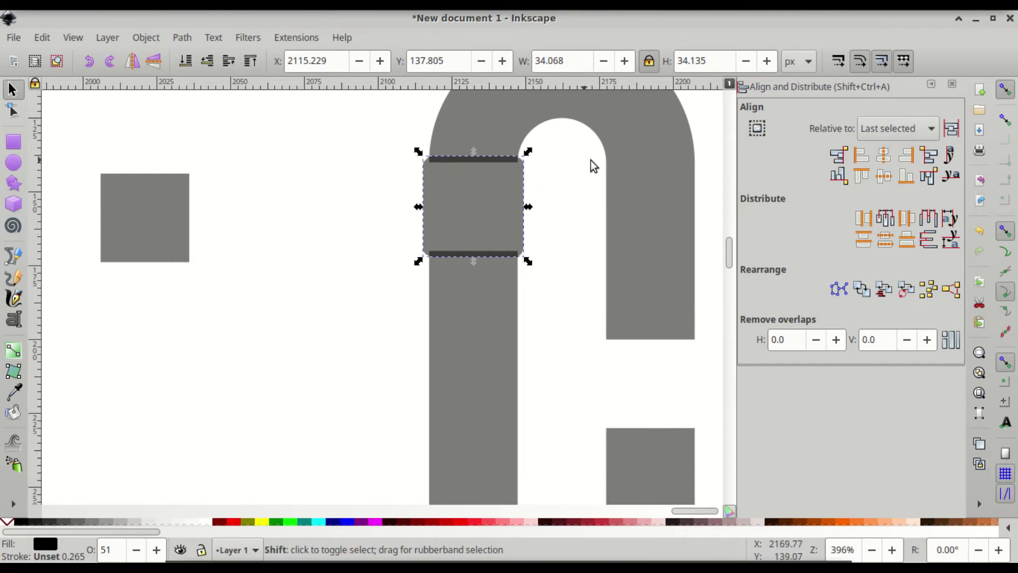
# Step: Subtract the enlarged square from the link with Difference to widen the upper left gap
pyautogui.keyDown('shift'); pyautogui.click(633, 158); pyautogui.keyUp('shift')
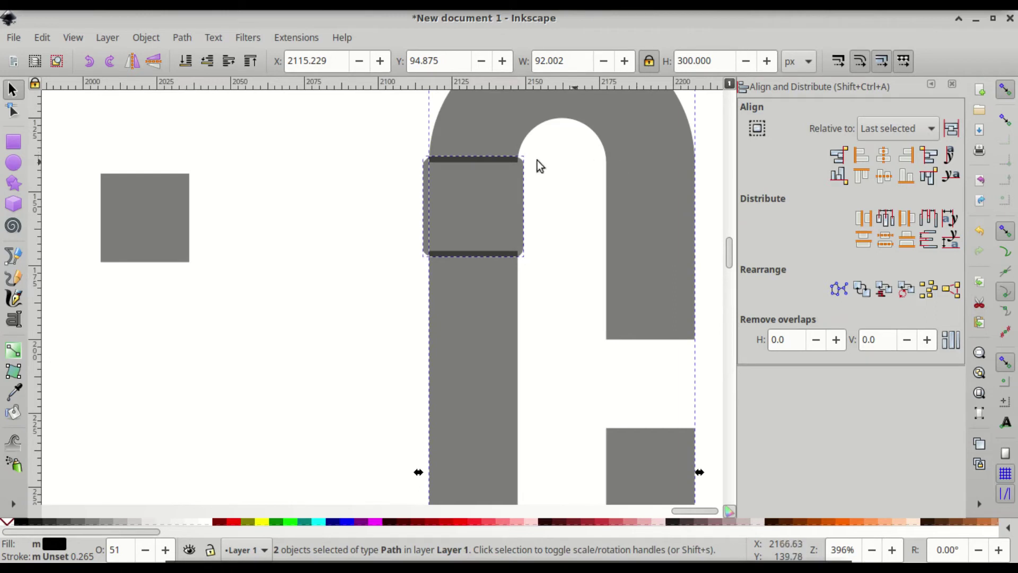
pyautogui.click(179, 39)
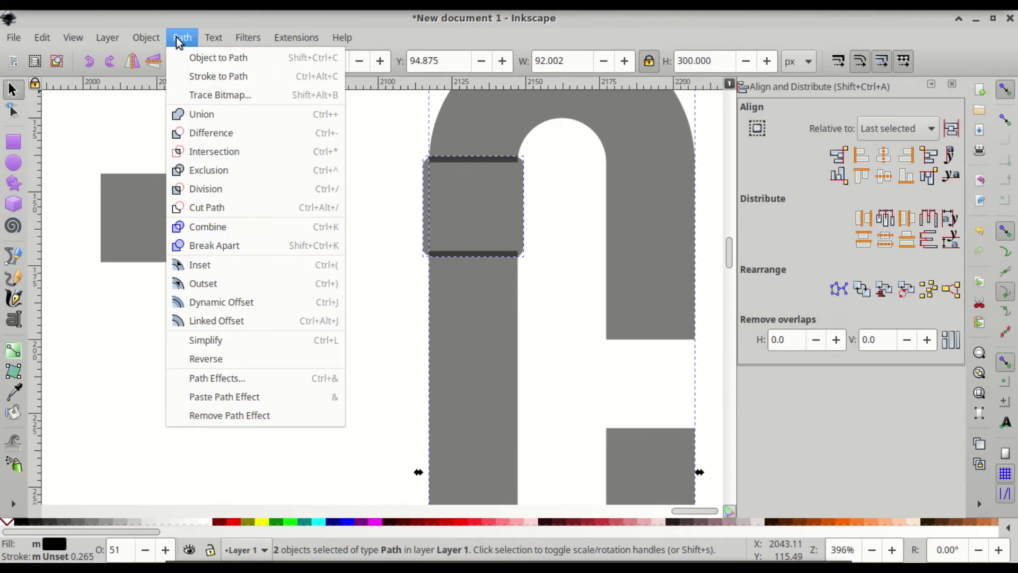
pyautogui.click(241, 134)
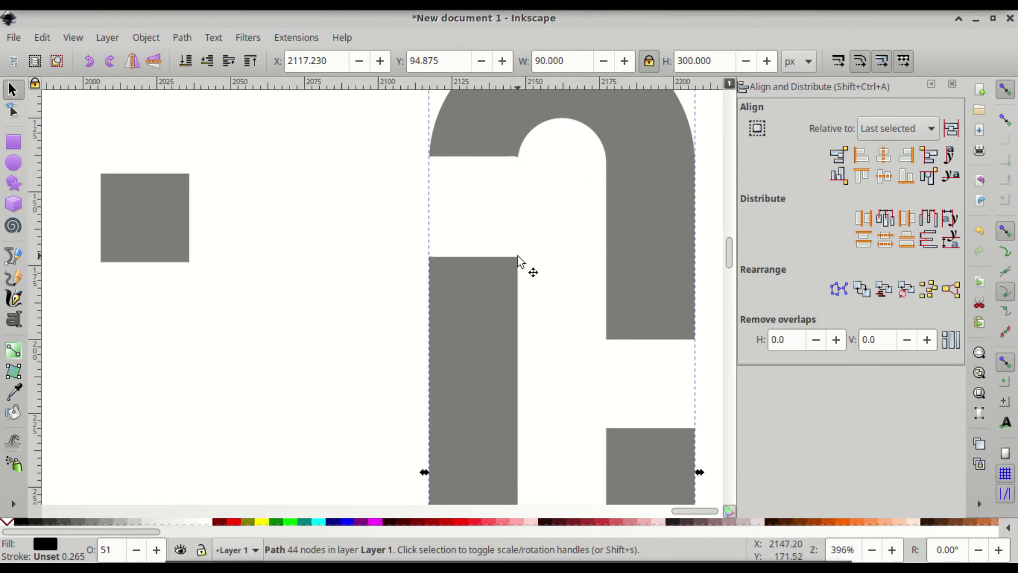
# Step: Duplicate the spare 30 px square three times in place
pyautogui.scroll(-1, 518, 263)
pyautogui.scroll(-6, 558, 345)
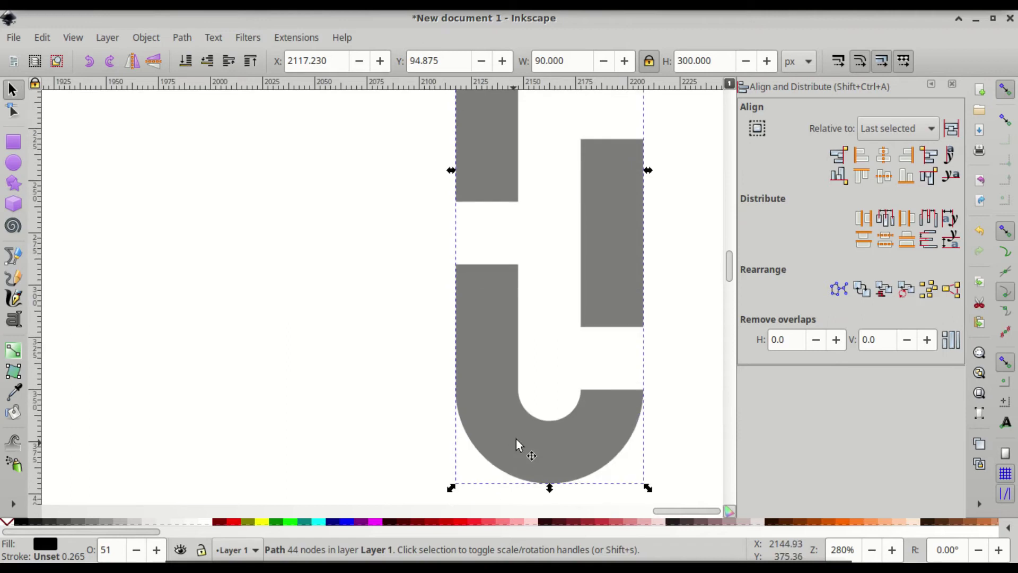
pyautogui.scroll(3, 535, 318)
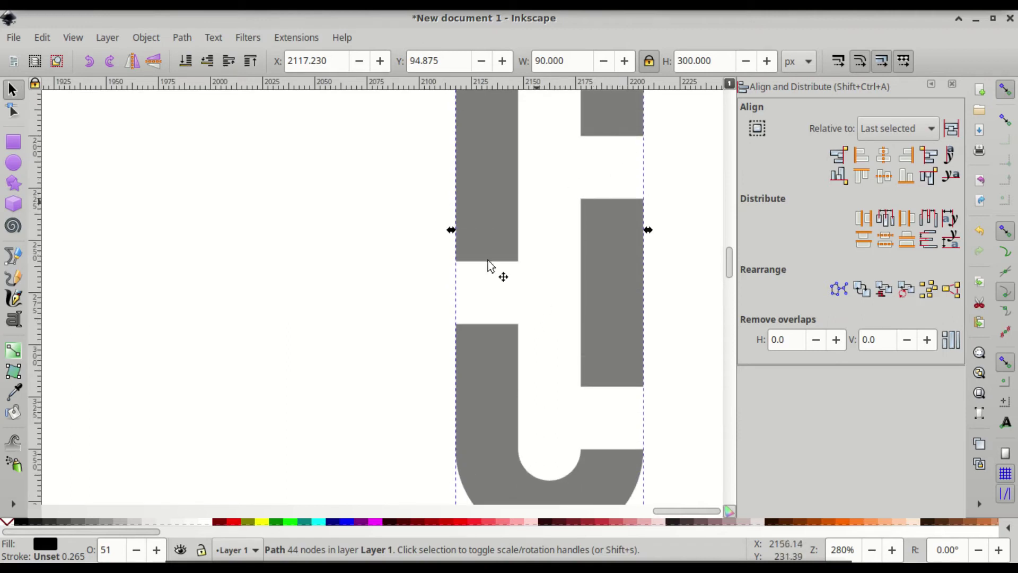
pyautogui.scroll(4, 486, 284)
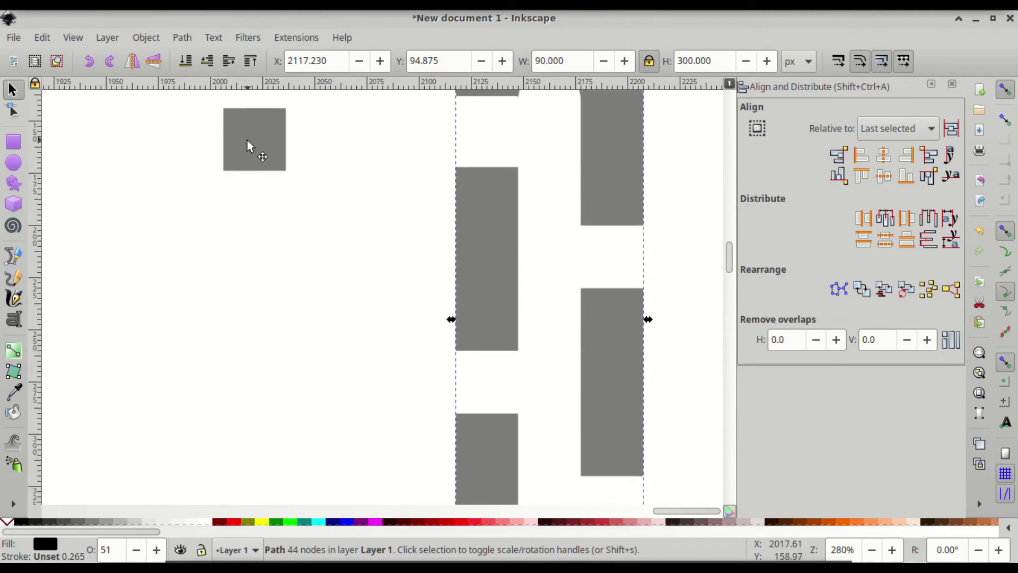
pyautogui.click(248, 140)
pyautogui.press('ctrl')
pyautogui.hotkey('ctrl', 'd')
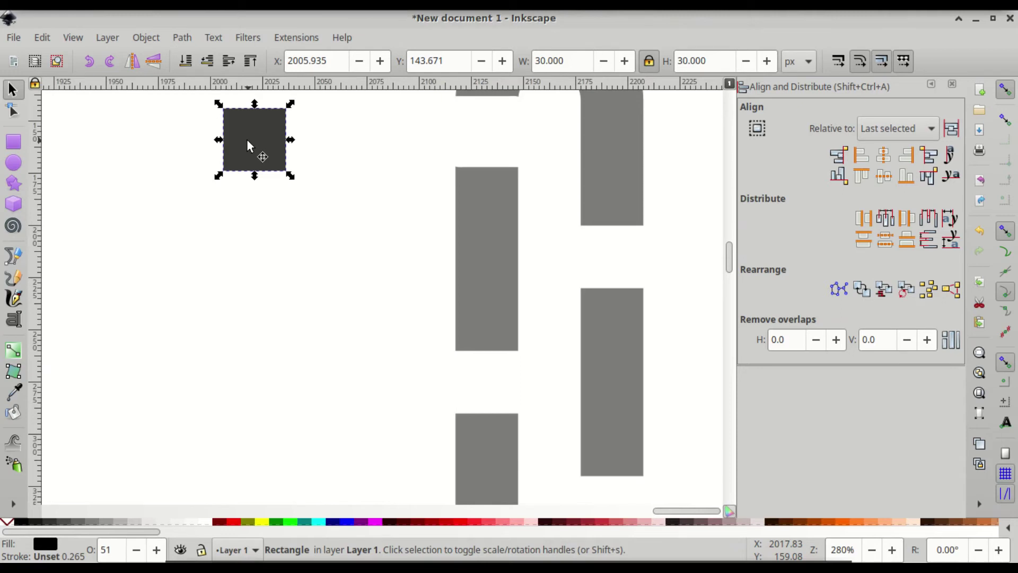
pyautogui.hotkey('ctrl', 'd')
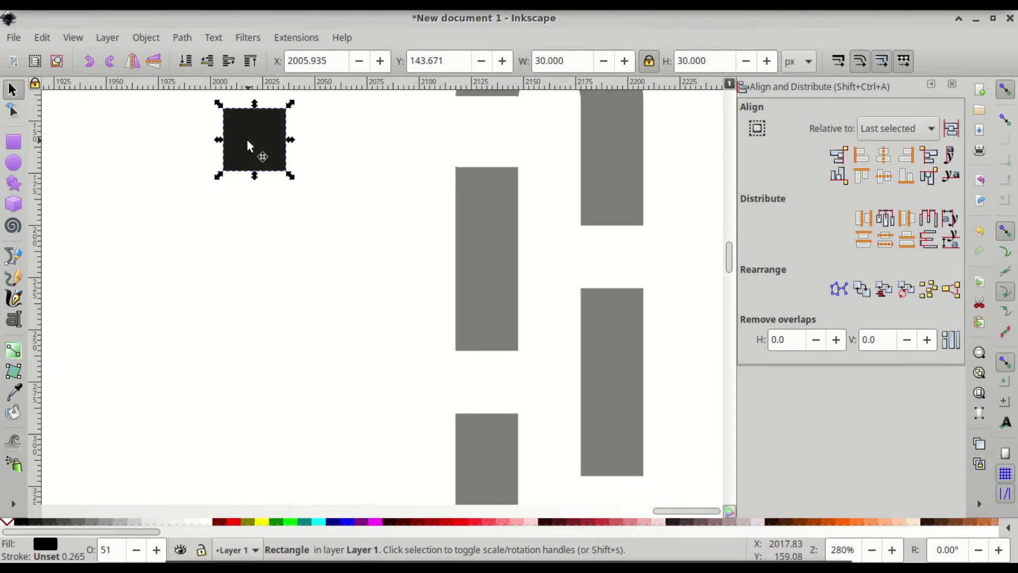
# Step: Snap three of the stacked squares into the link's upper right, lower left and lower right gaps
pyautogui.moveTo(252, 139); pyautogui.dragTo(625, 260)
pyautogui.moveTo(259, 133); pyautogui.dragTo(488, 379)
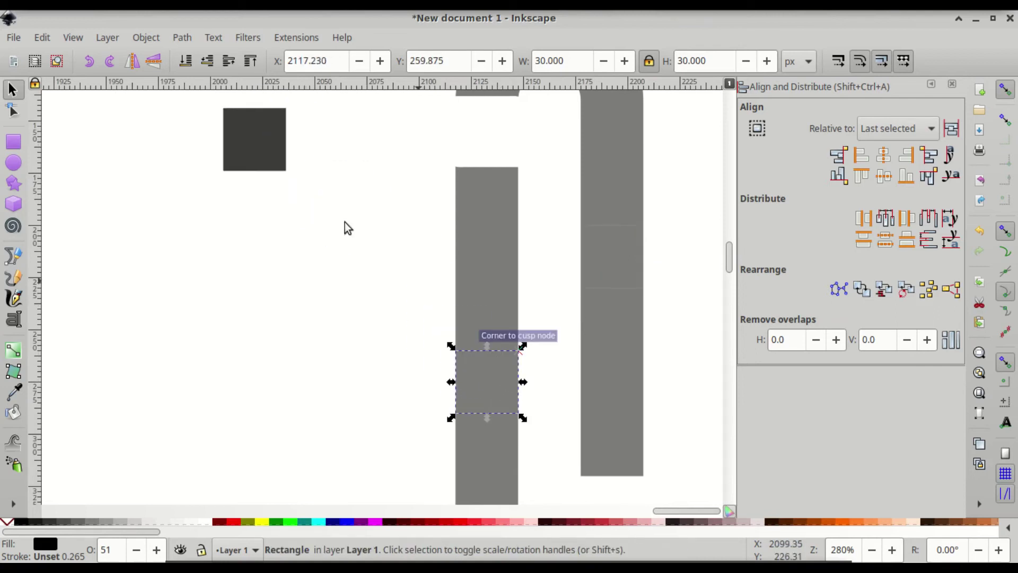
pyautogui.moveTo(260, 150); pyautogui.dragTo(599, 510)
pyautogui.scroll(-5, 549, 415)
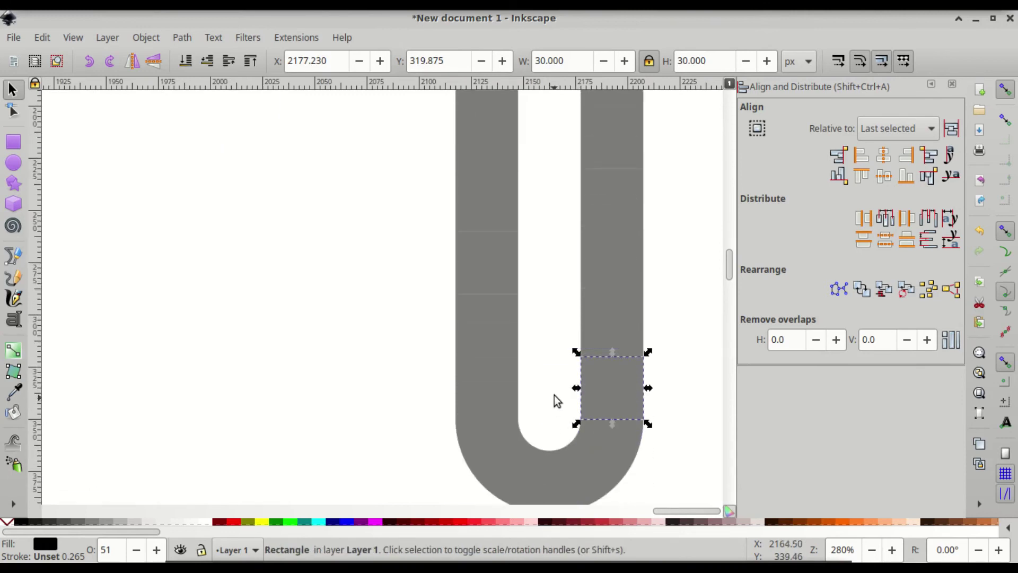
# Step: Enlarge the three squares in the link's upper right, lower left and lower right gaps together with one Outset
pyautogui.press('shift')
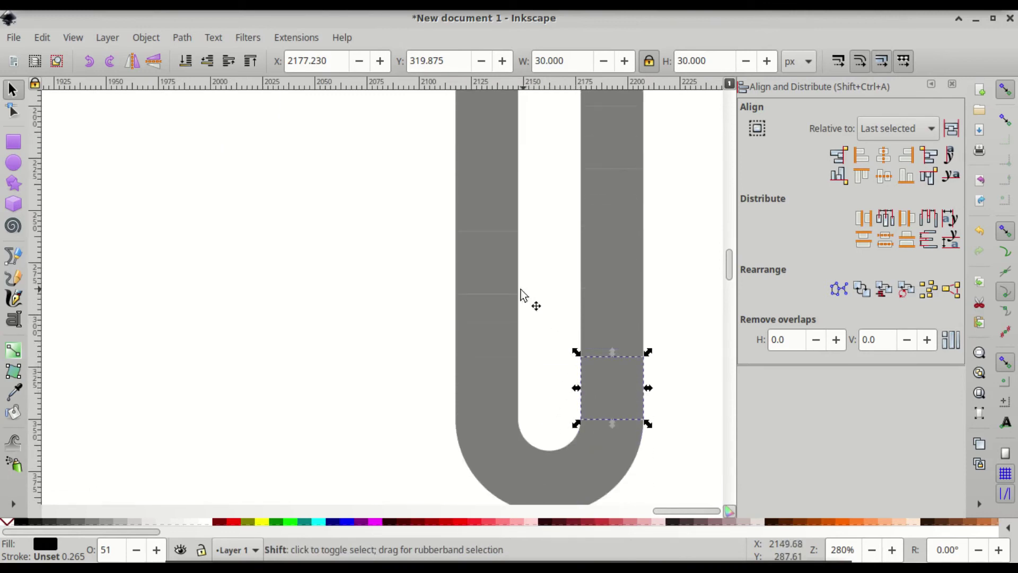
pyautogui.keyDown('shift'); pyautogui.click(484, 270); pyautogui.keyUp('shift')
pyautogui.keyDown('shift'); pyautogui.click(606, 144); pyautogui.keyUp('shift')
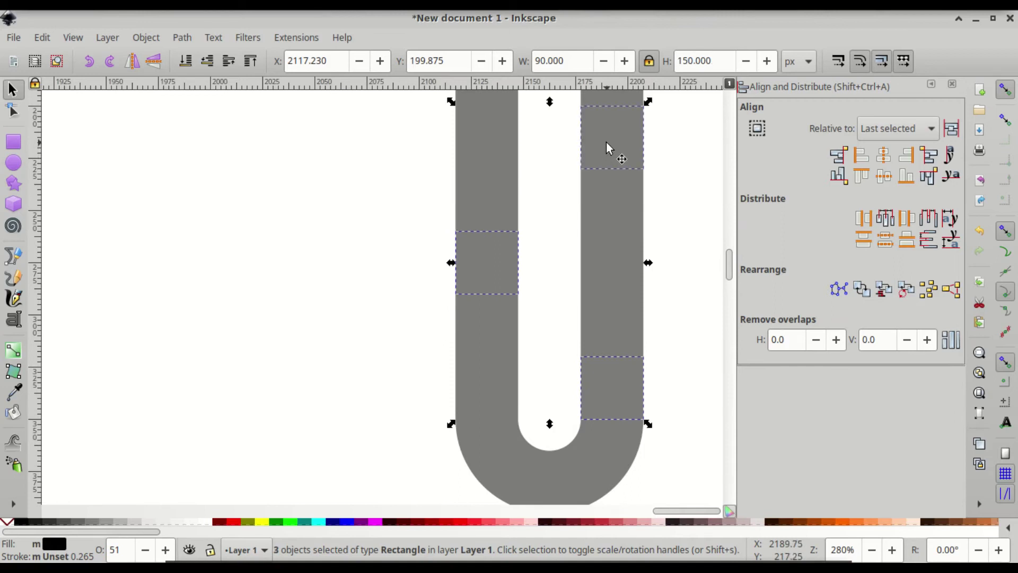
pyautogui.keyDown('ctrl'); pyautogui.scroll(-2, 630, 190); pyautogui.keyUp('ctrl')
pyautogui.scroll(5, 630, 190)
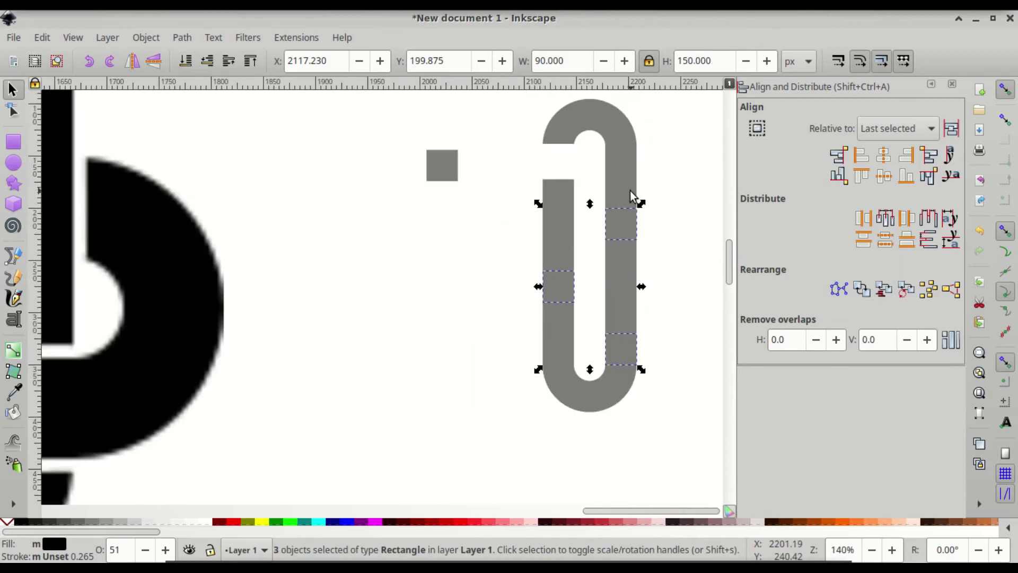
pyautogui.click(183, 38)
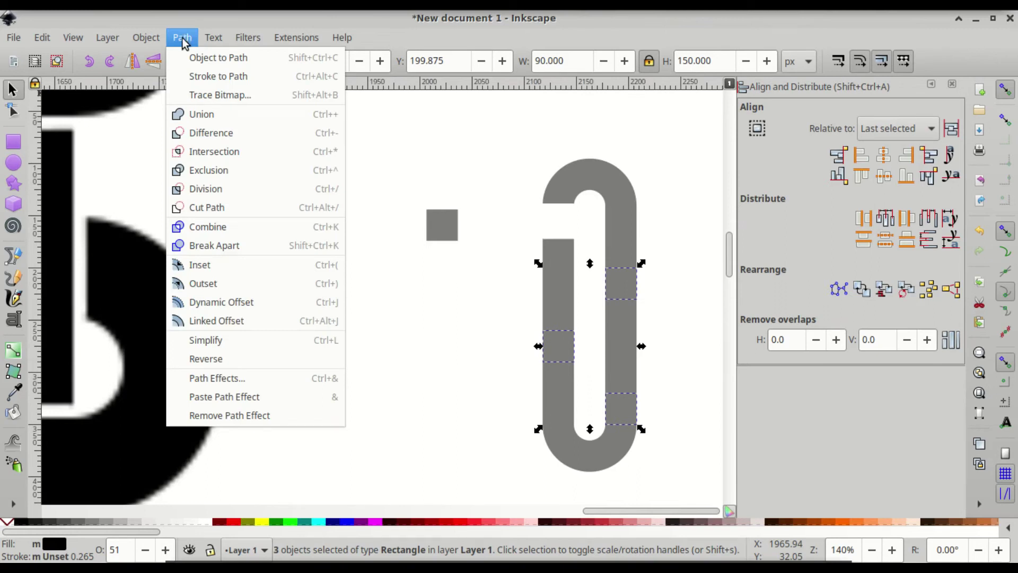
pyautogui.click(221, 283)
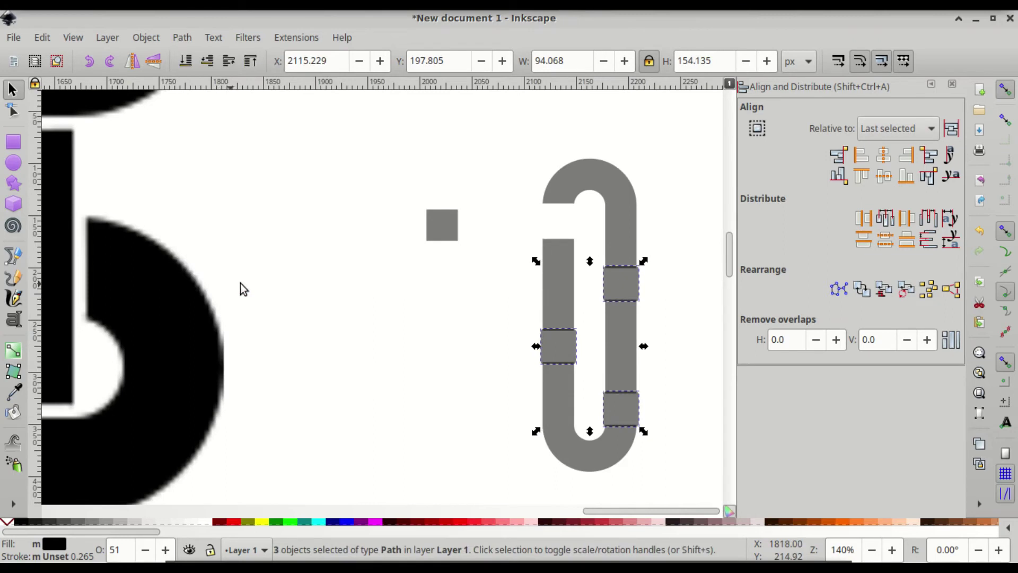
# Step: Subtract the enlarged upper right square from the link with Difference to widen that gap
pyautogui.click(522, 229)
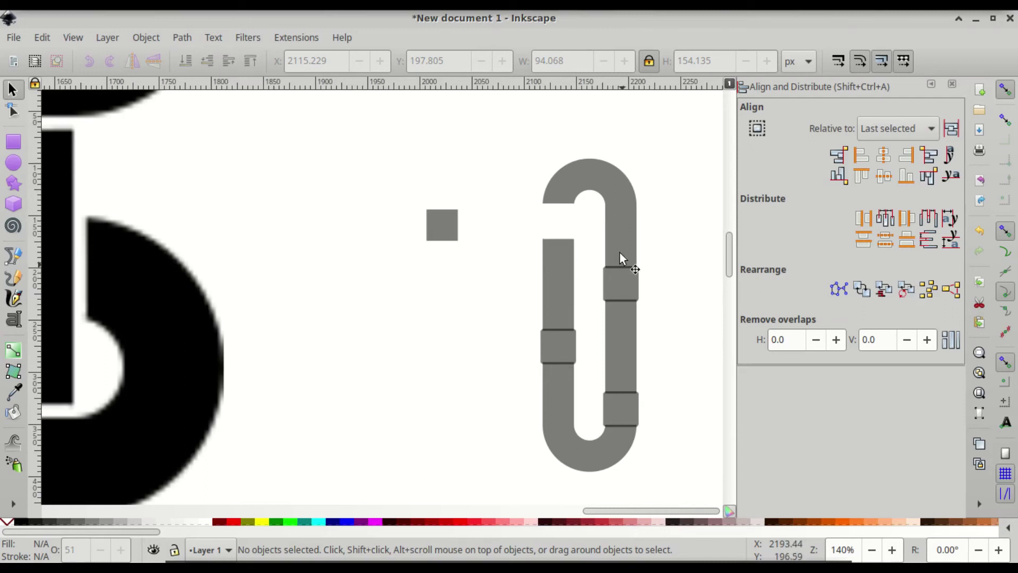
pyautogui.click(618, 223)
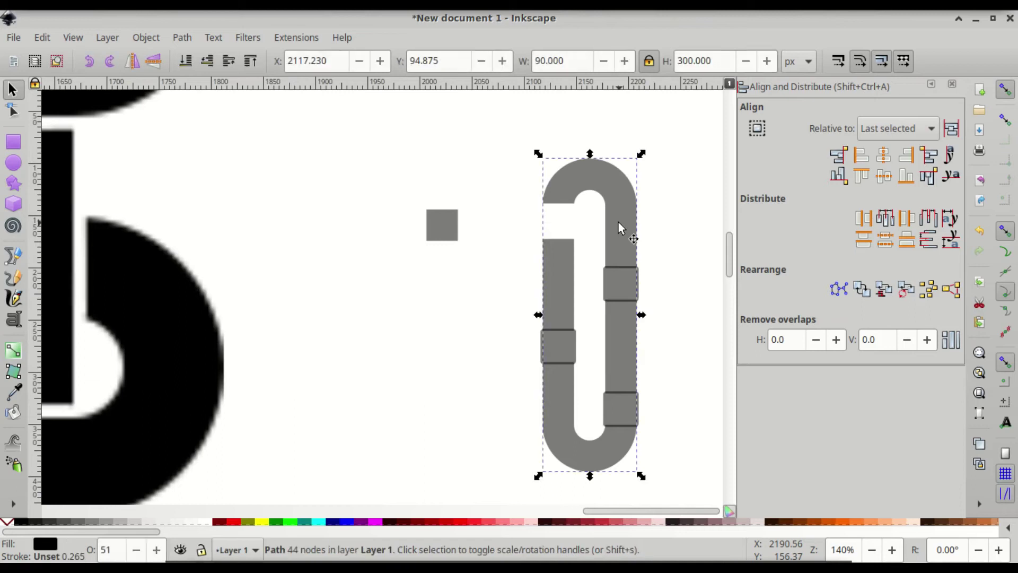
pyautogui.keyDown('shift'); pyautogui.click(618, 280); pyautogui.keyUp('shift')
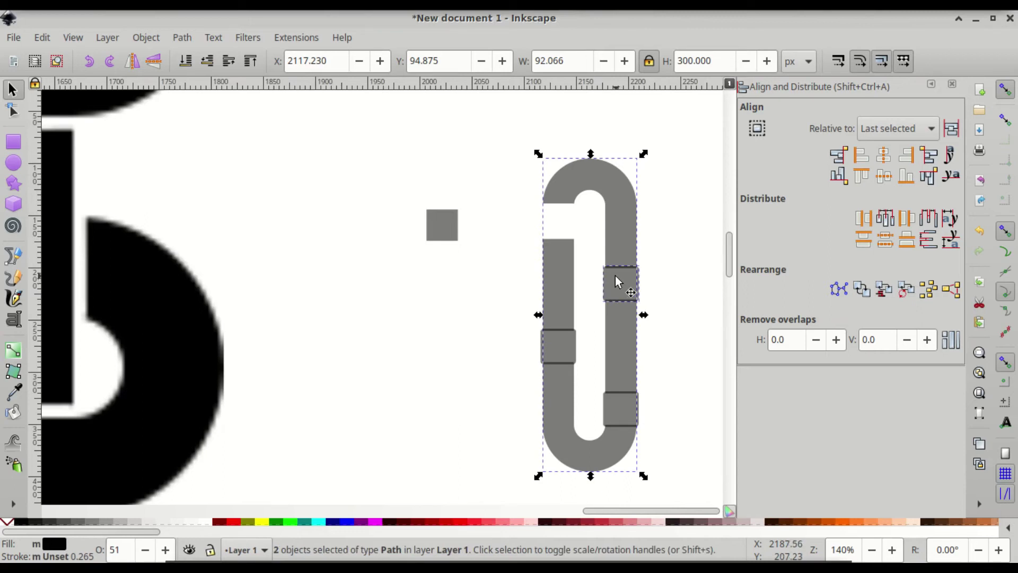
pyautogui.press('ctrl')
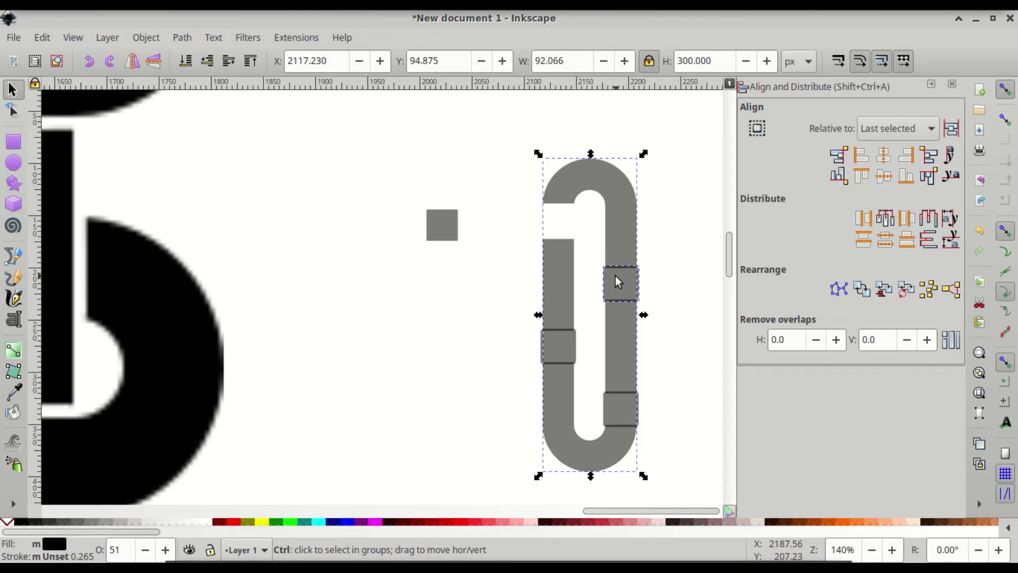
pyautogui.hotkey('ctrl', '-')
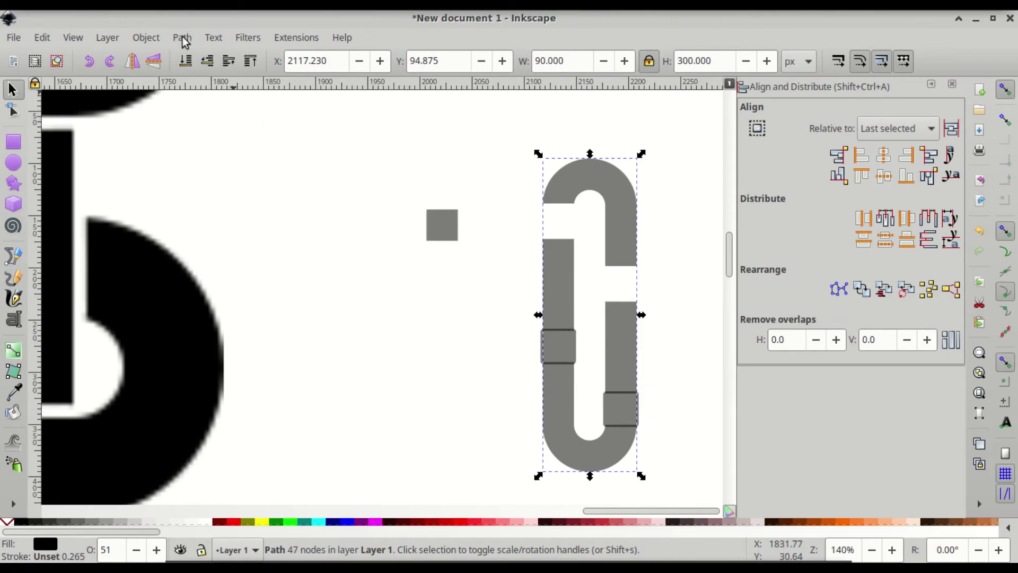
# Step: Cut the enlarged lower left square out of the link with Difference
pyautogui.click(564, 345)
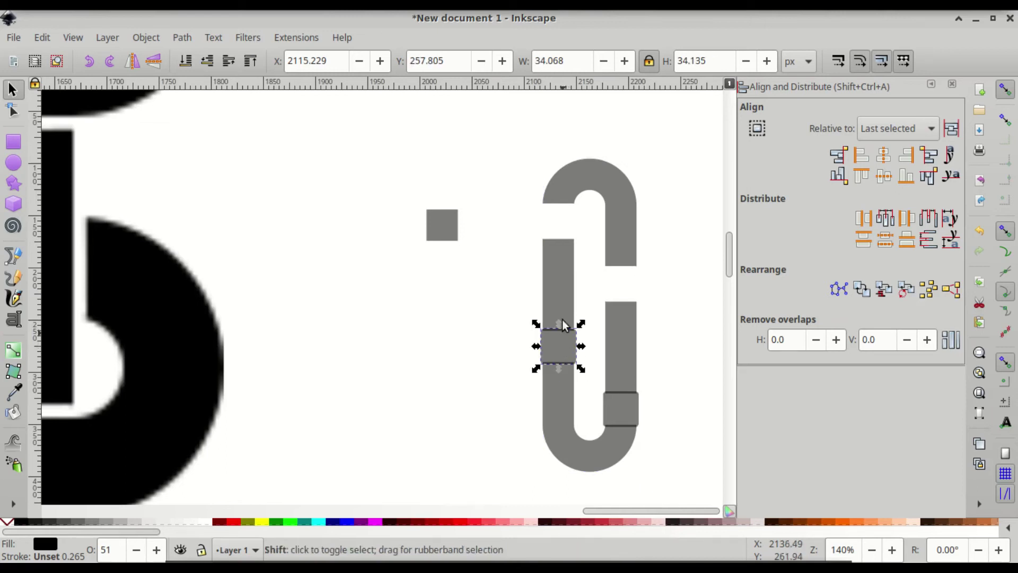
pyautogui.keyDown('shift'); pyautogui.click(556, 277); pyautogui.keyUp('shift')
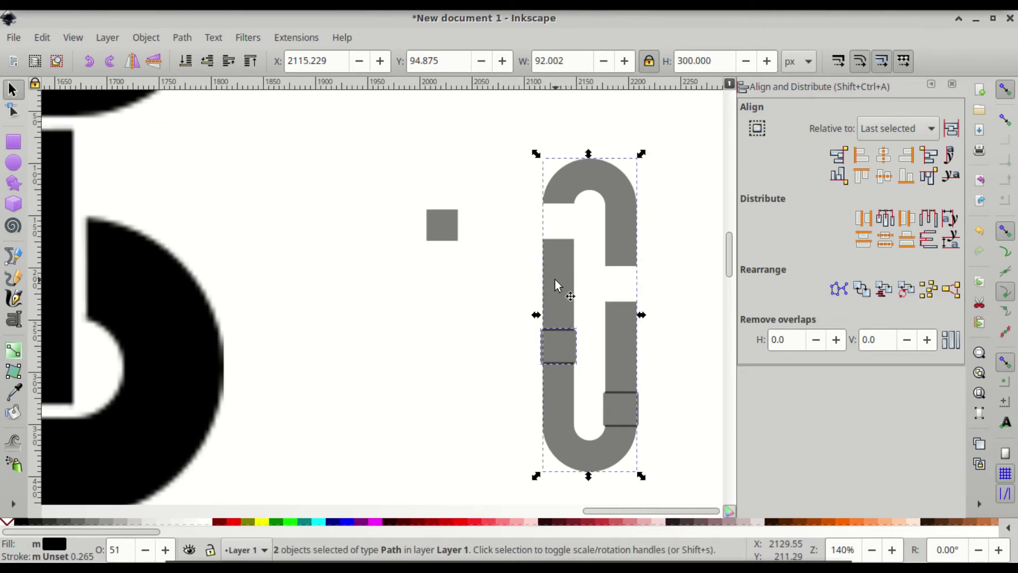
pyautogui.click(183, 38)
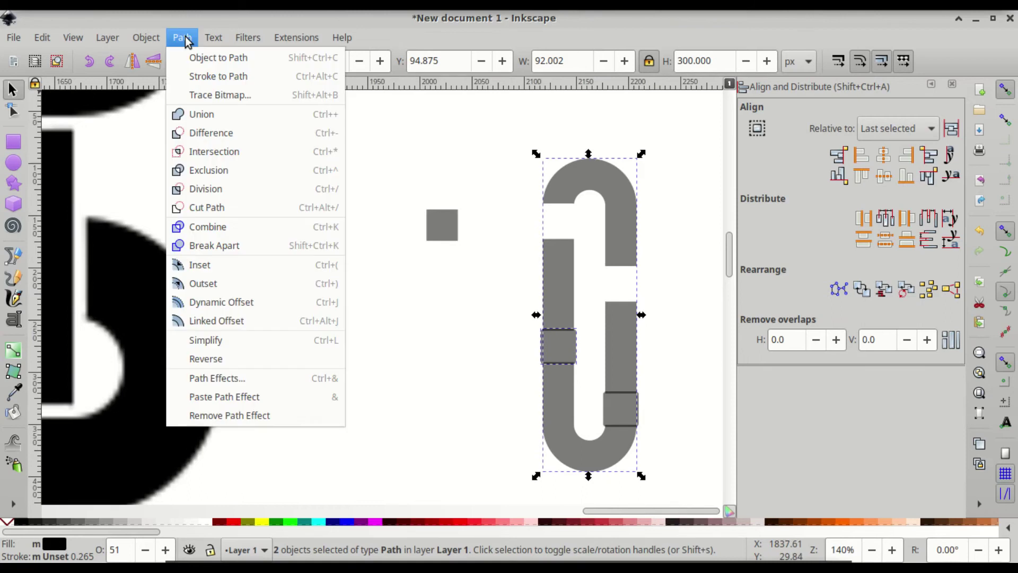
pyautogui.click(222, 134)
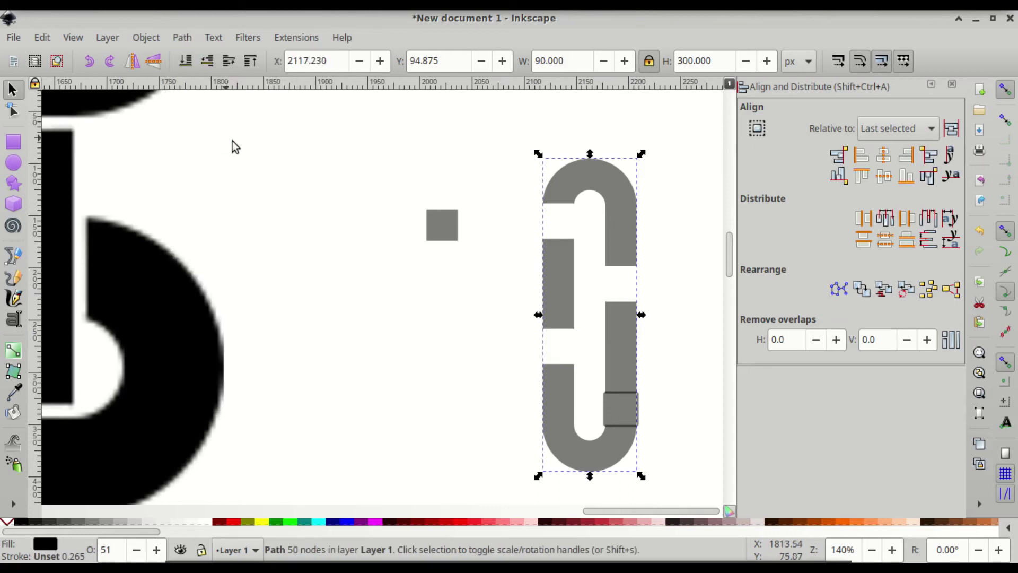
# Step: Cut the enlarged lower right square out of the link with Difference
pyautogui.click(618, 406)
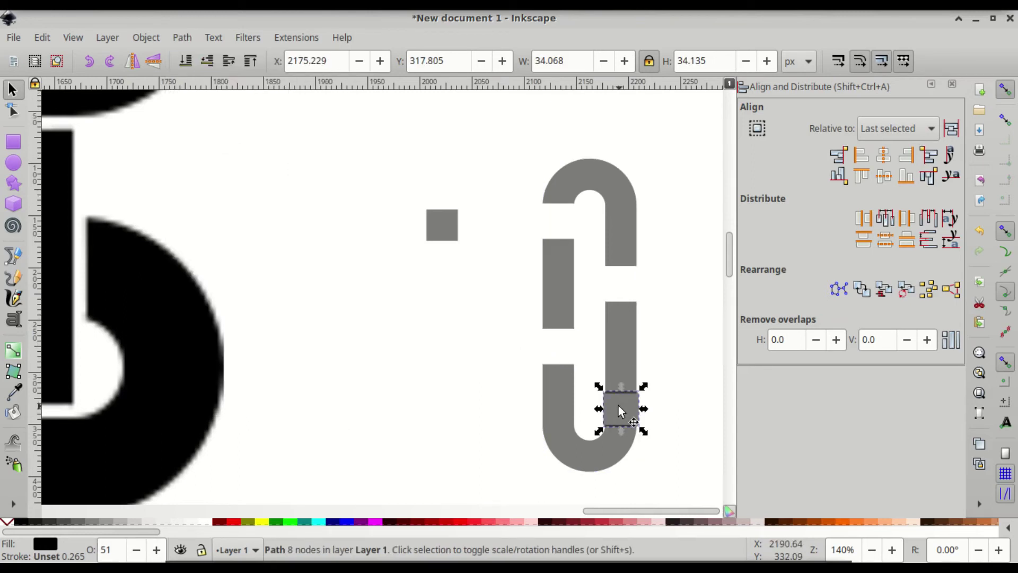
pyautogui.keyDown('shift'); pyautogui.click(622, 333); pyautogui.keyUp('shift')
pyautogui.press('ctrl')
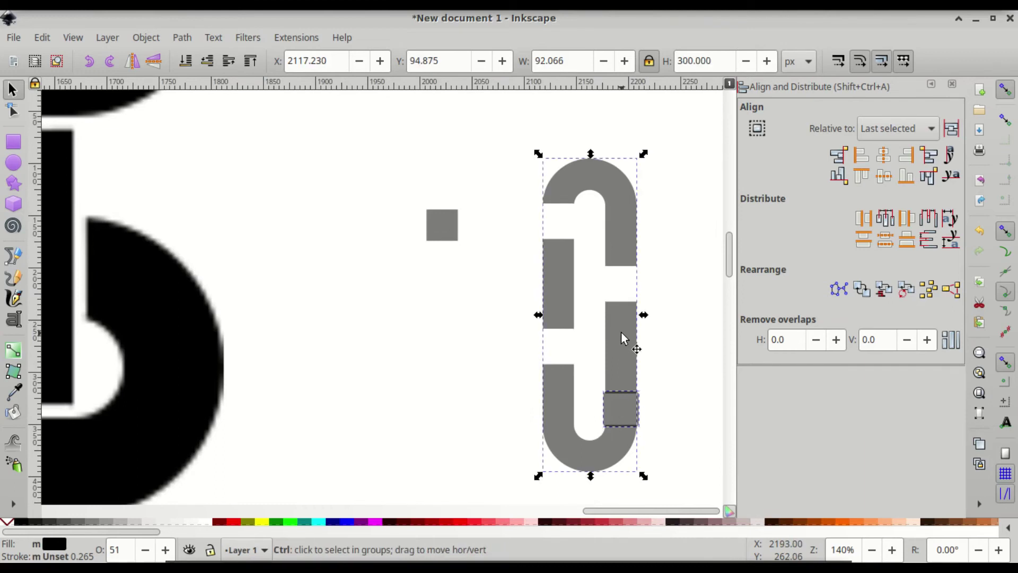
pyautogui.hotkey('ctrl', '-')
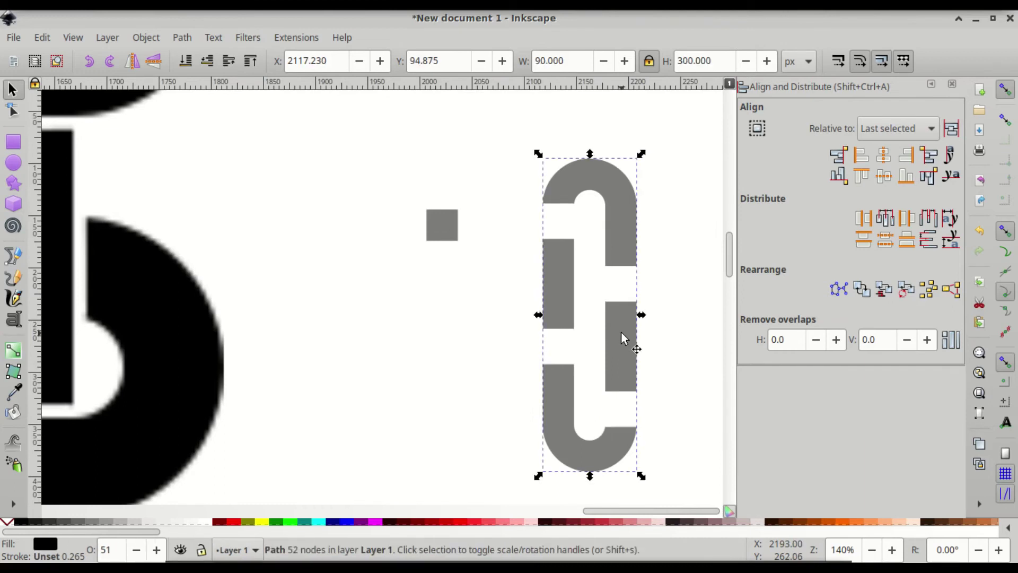
# Step: Snap the spare square against the link's outer left edge just below the upper left gap, and duplicate the link in place
pyautogui.scroll(1, 621, 339)
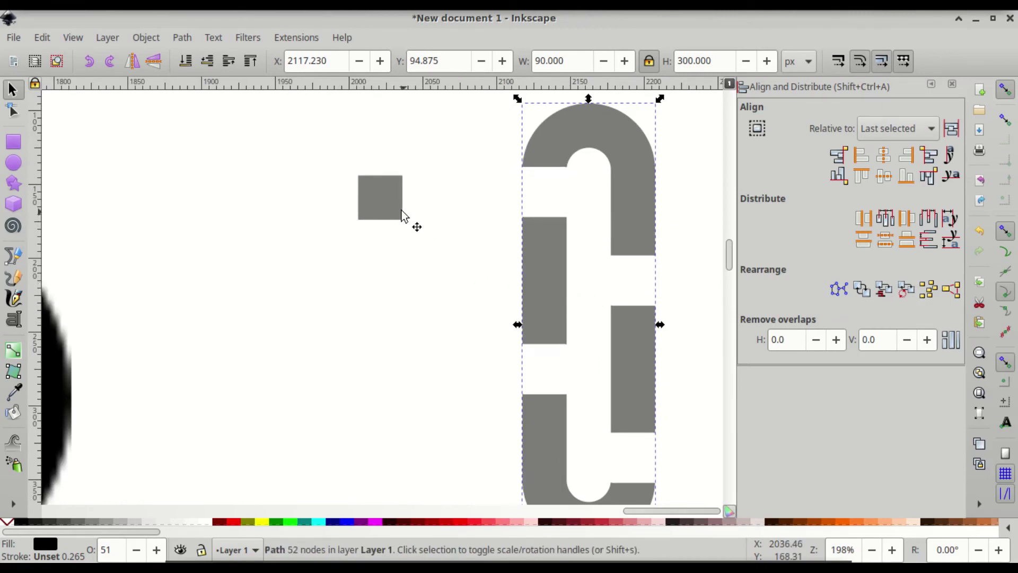
pyautogui.moveTo(380, 196); pyautogui.dragTo(508, 249)
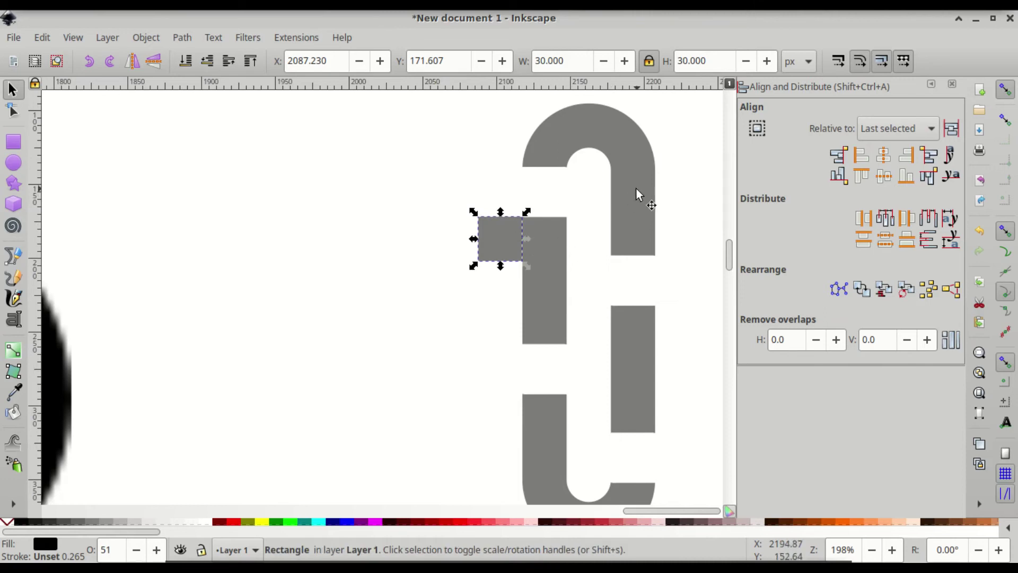
pyautogui.click(631, 213)
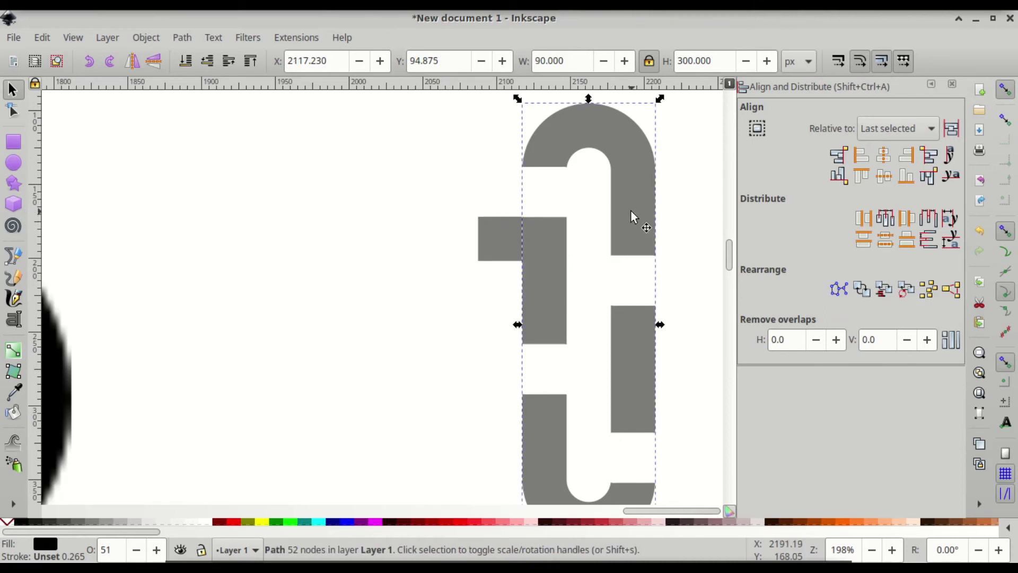
pyautogui.press('ctrl')
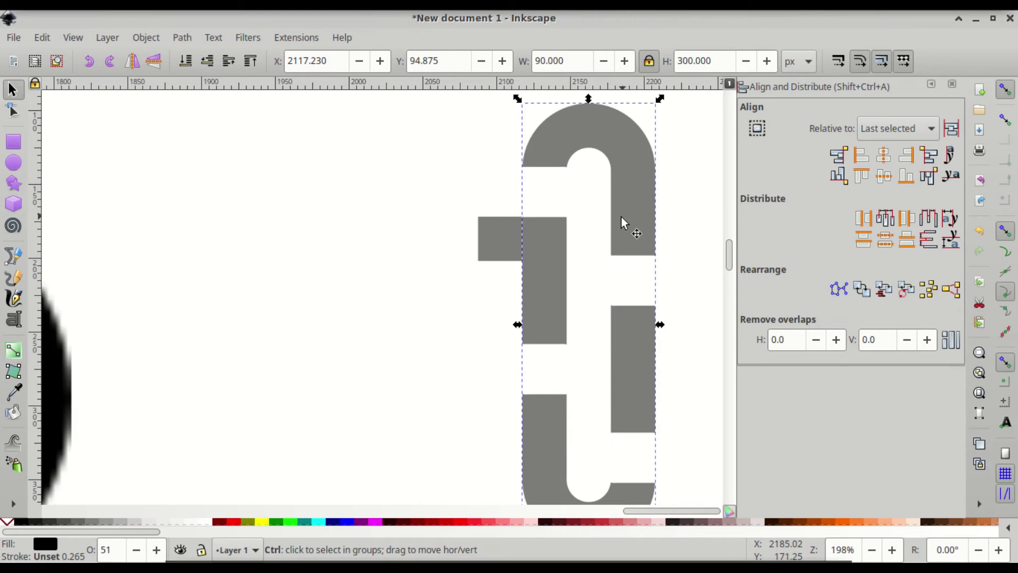
pyautogui.keyDown('ctrl'); pyautogui.click(619, 216); pyautogui.keyUp('ctrl')
pyautogui.press('ctrl')
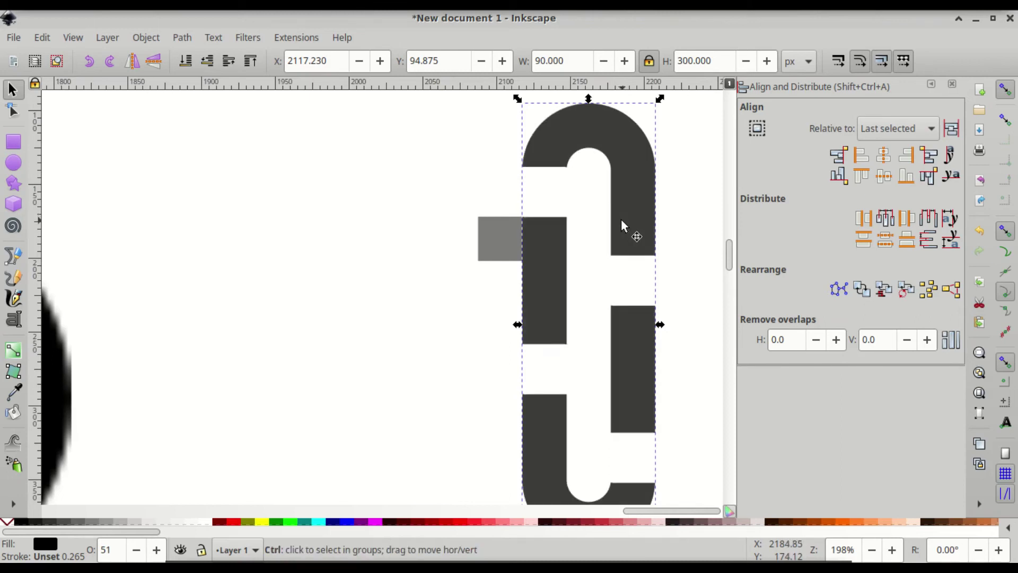
pyautogui.press('shift')
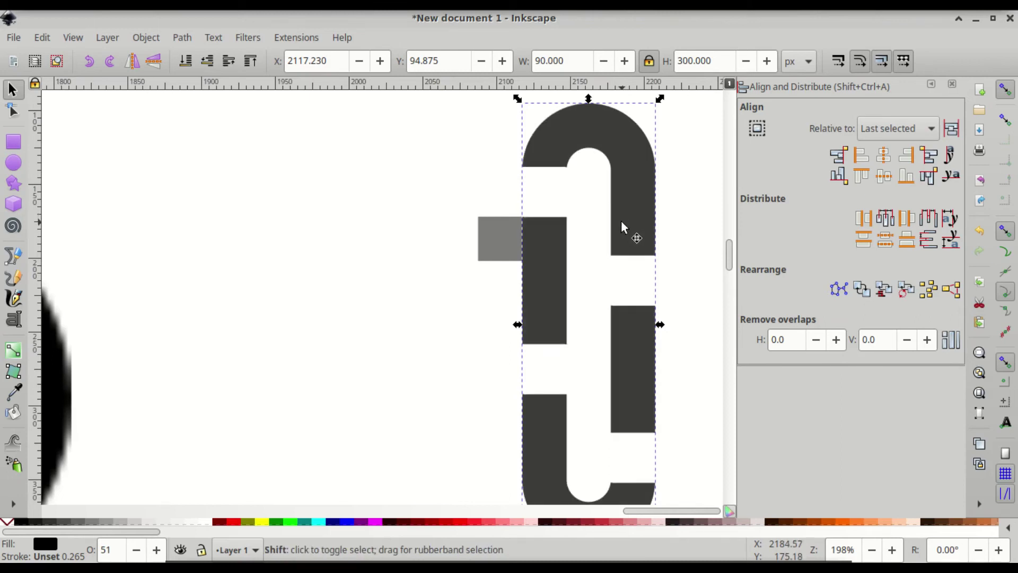
pyautogui.keyDown('shift'); pyautogui.click(498, 237); pyautogui.keyUp('shift')
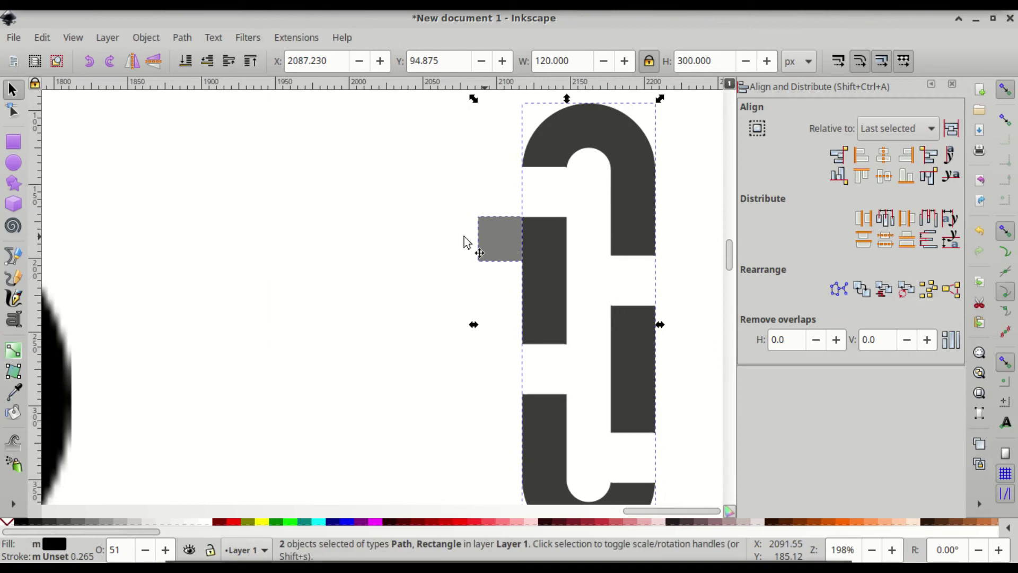
pyautogui.click(398, 238)
pyautogui.moveTo(492, 230)
pyautogui.mouseDown()
pyautogui.moveTo(425, 235)
pyautogui.moveTo(478, 234)
pyautogui.mouseUp()
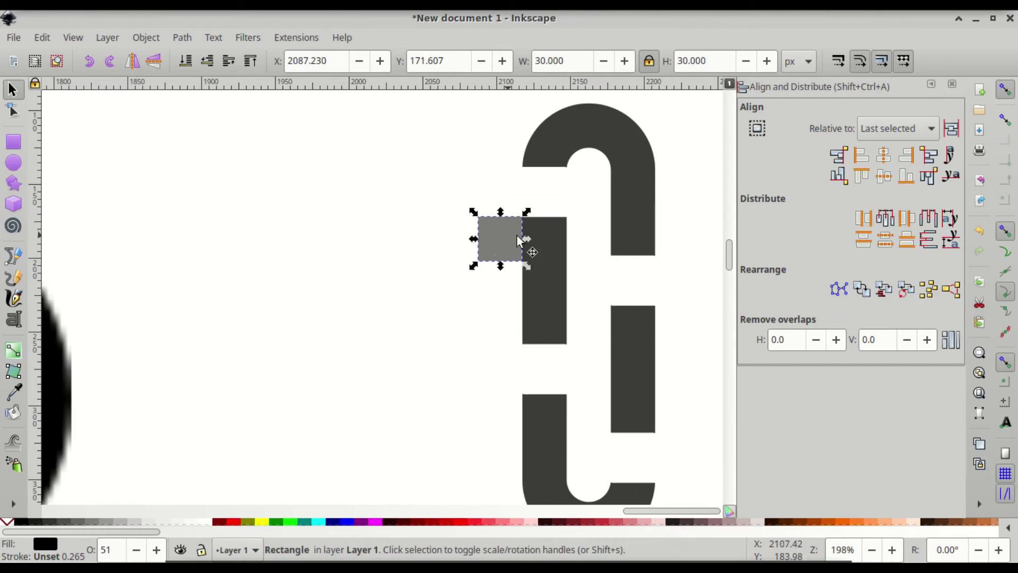
pyautogui.keyDown('shift'); pyautogui.click(629, 208); pyautogui.keyUp('shift')
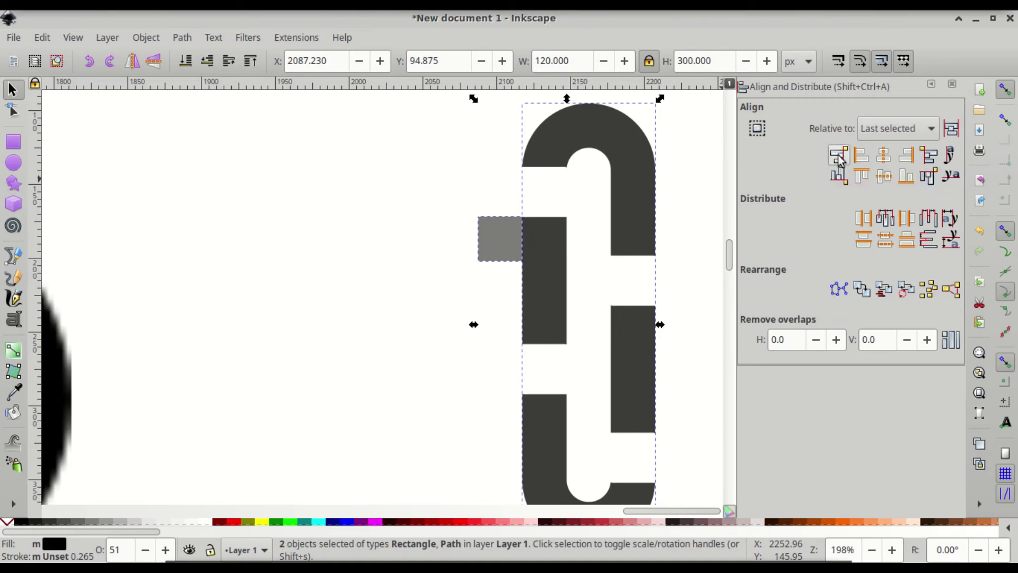
pyautogui.click(313, 225)
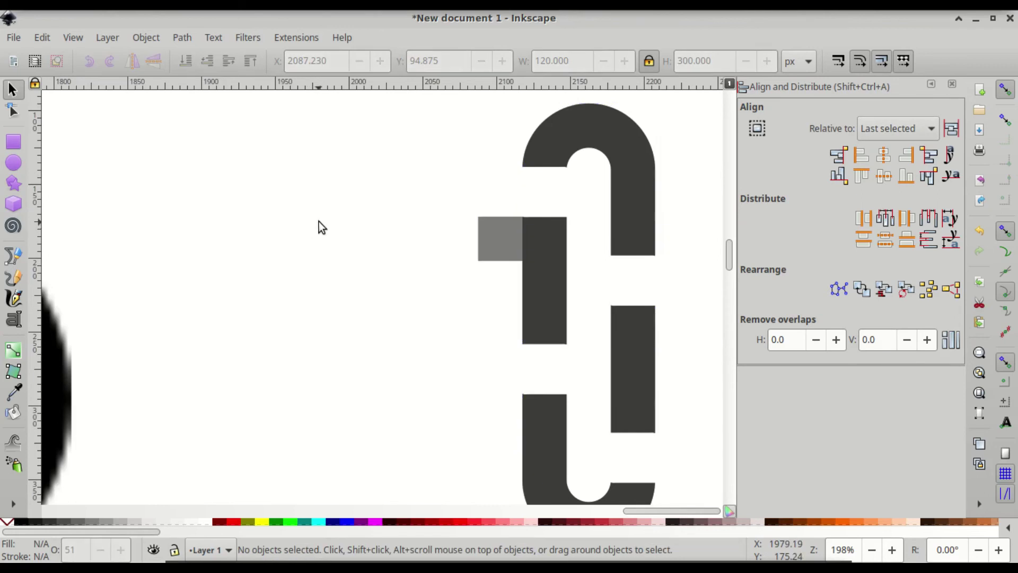
# Step: Align the duplicate link flush against the spare square's outer left side, and delete the spare square
pyautogui.click(631, 206)
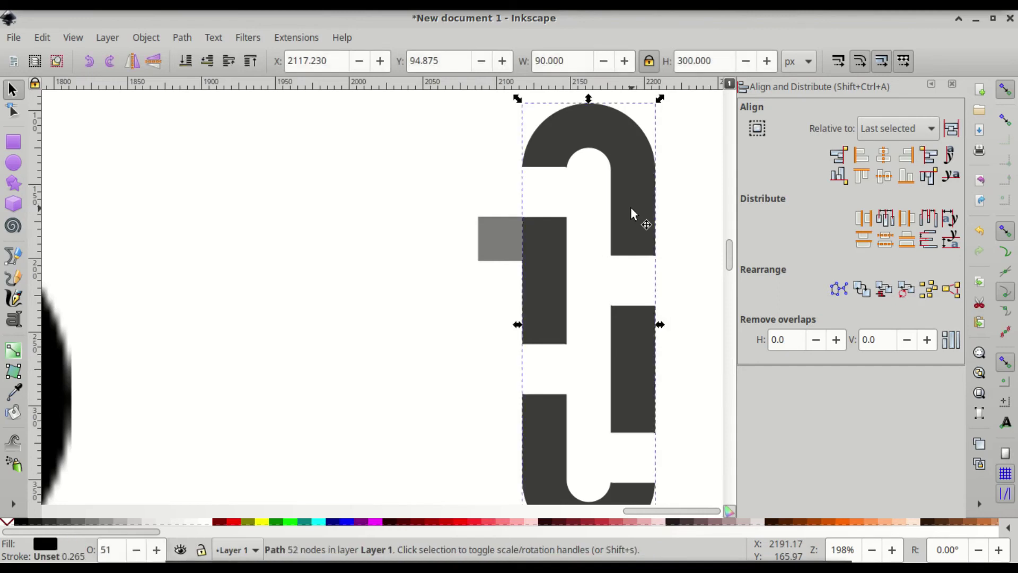
pyautogui.press('shift')
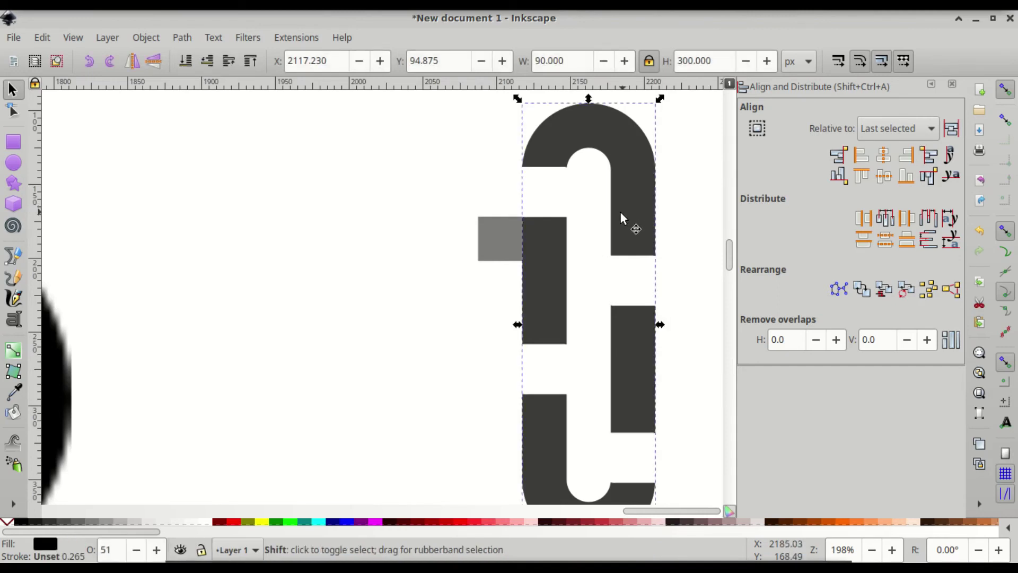
pyautogui.keyDown('shift'); pyautogui.click(494, 239); pyautogui.keyUp('shift')
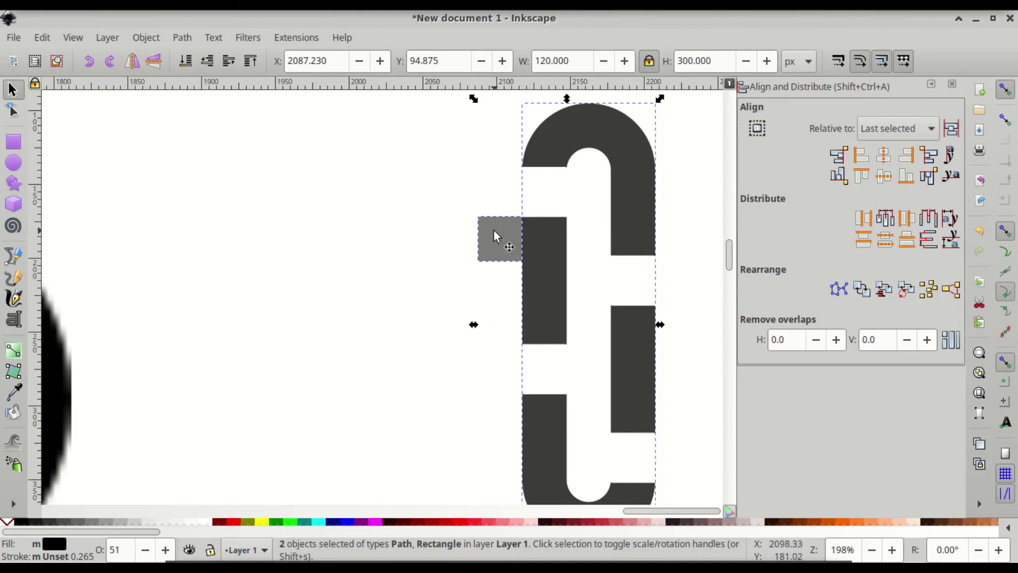
pyautogui.click(839, 157)
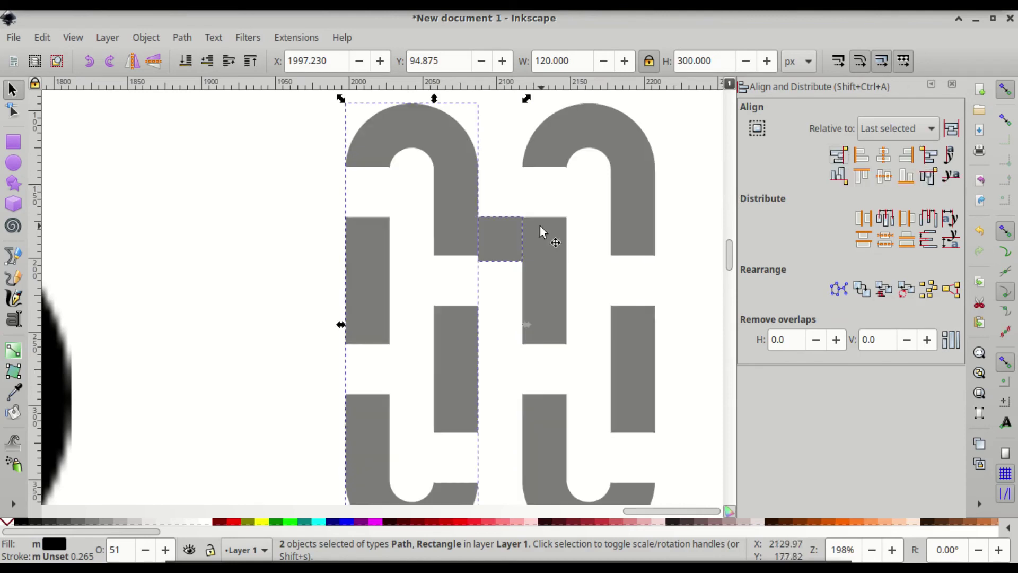
pyautogui.click(260, 215)
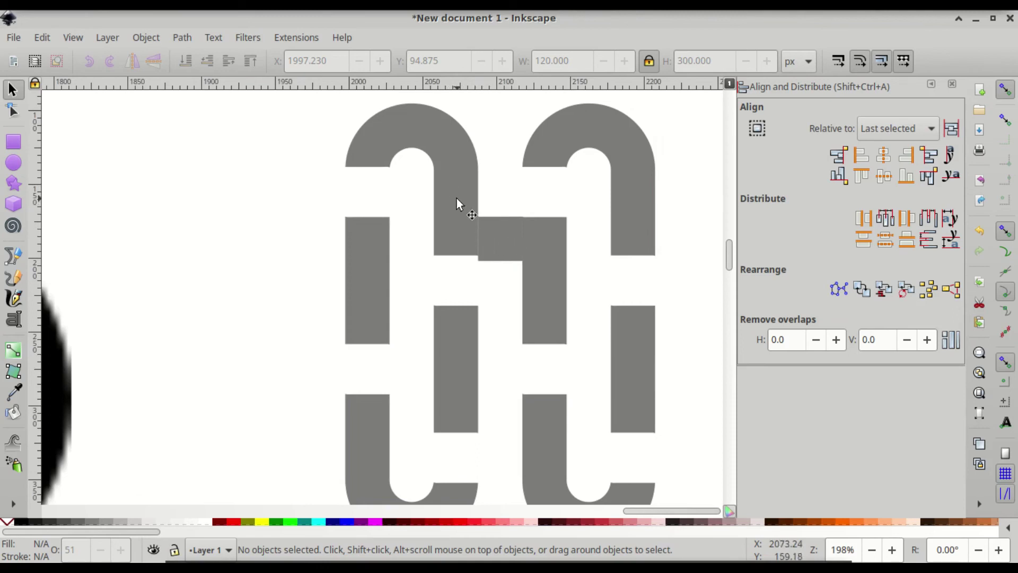
pyautogui.click(503, 233)
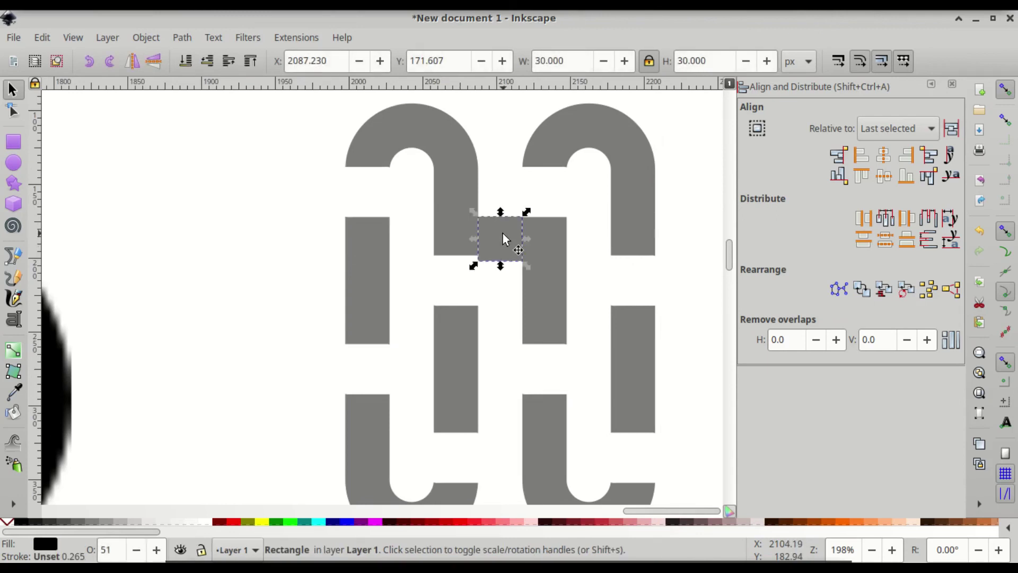
pyautogui.press('Delete')
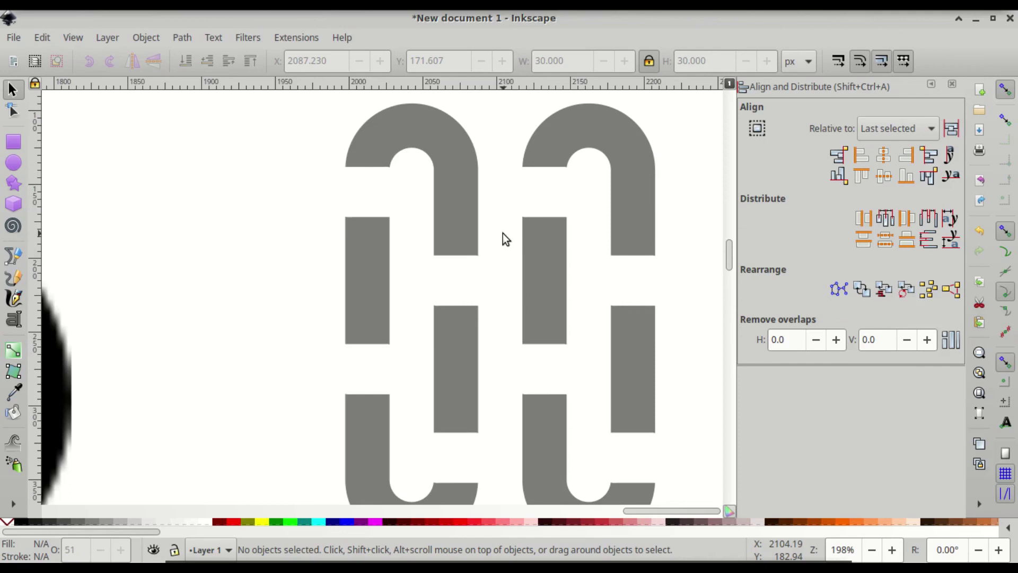
# Step: Duplicate both vertical links together and rotate the copies by -90° about their shared centre to interlace them
pyautogui.click(453, 187)
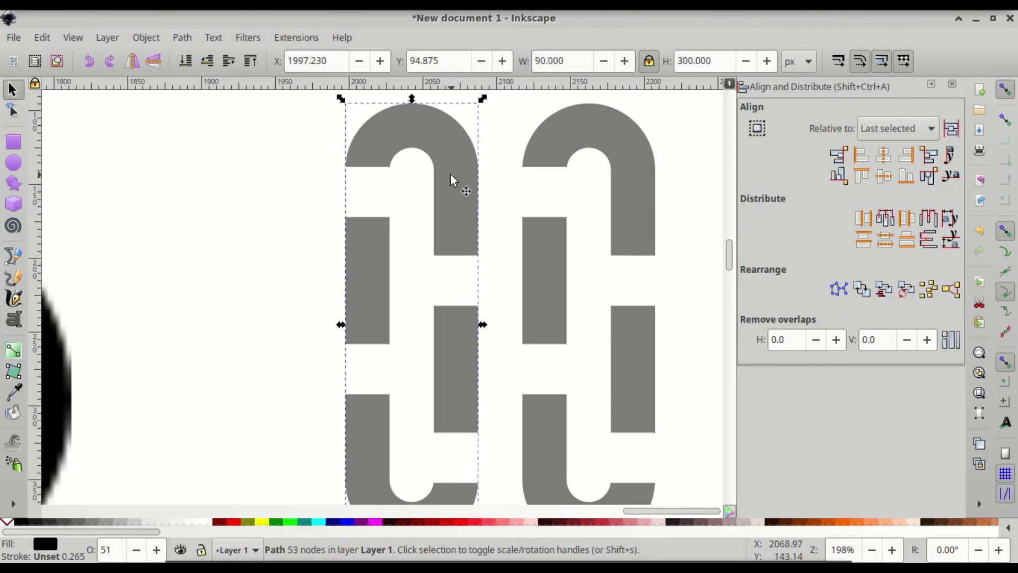
pyautogui.press('shift')
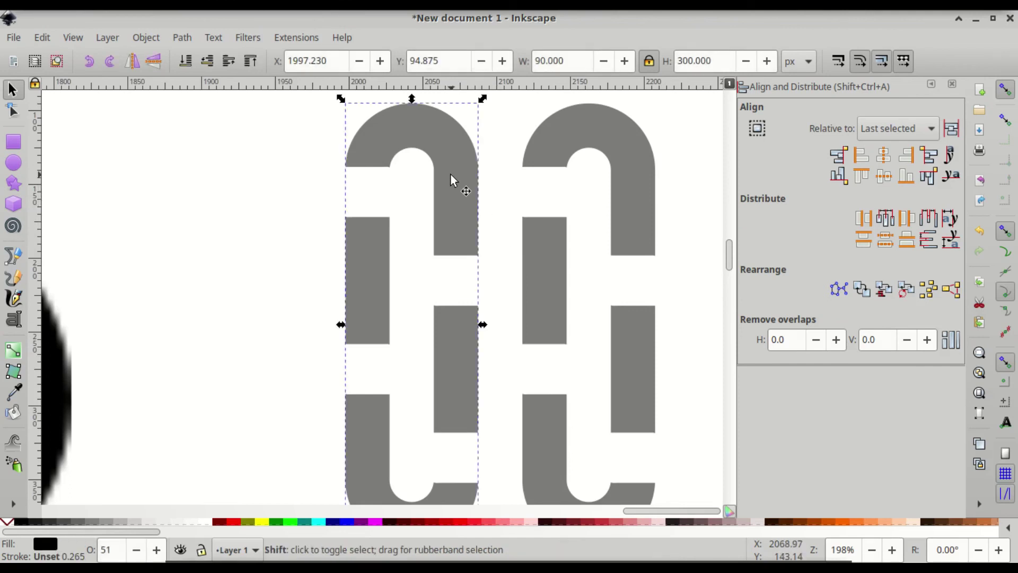
pyautogui.keyDown('shift'); pyautogui.click(605, 130); pyautogui.keyUp('shift')
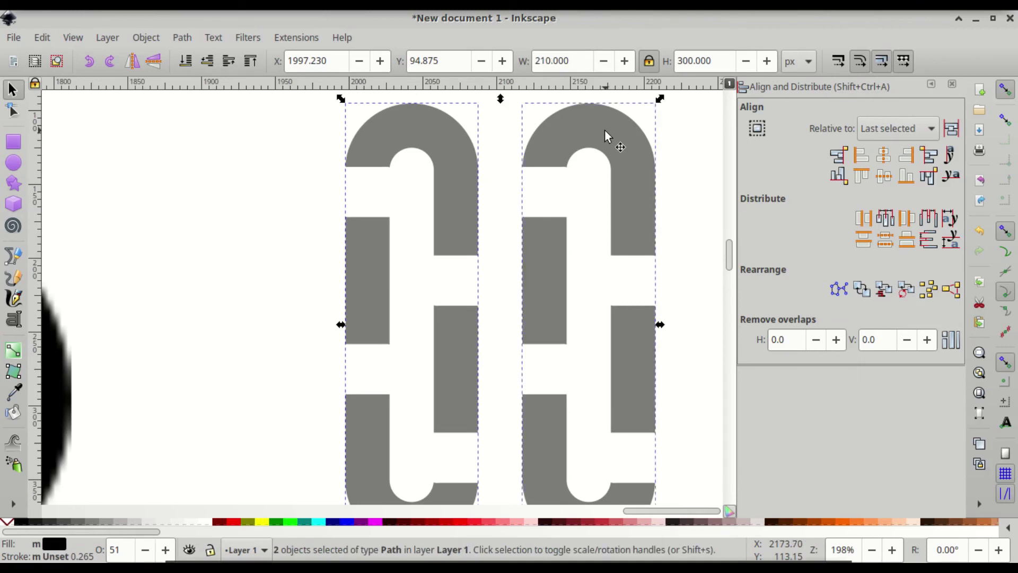
pyautogui.click(605, 131)
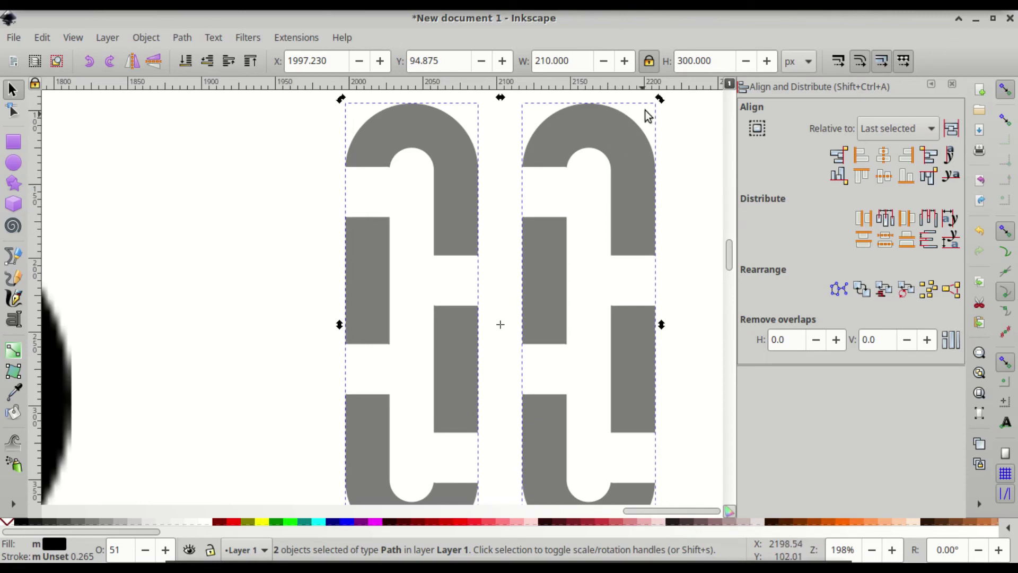
pyautogui.press('ctrl')
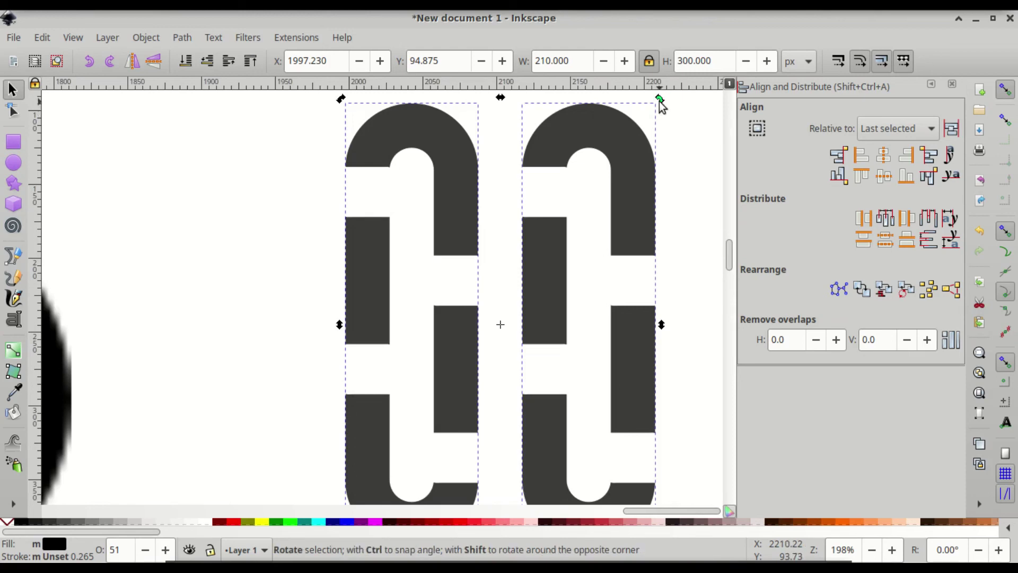
pyautogui.moveTo(658, 101); pyautogui.dragTo(274, 159)
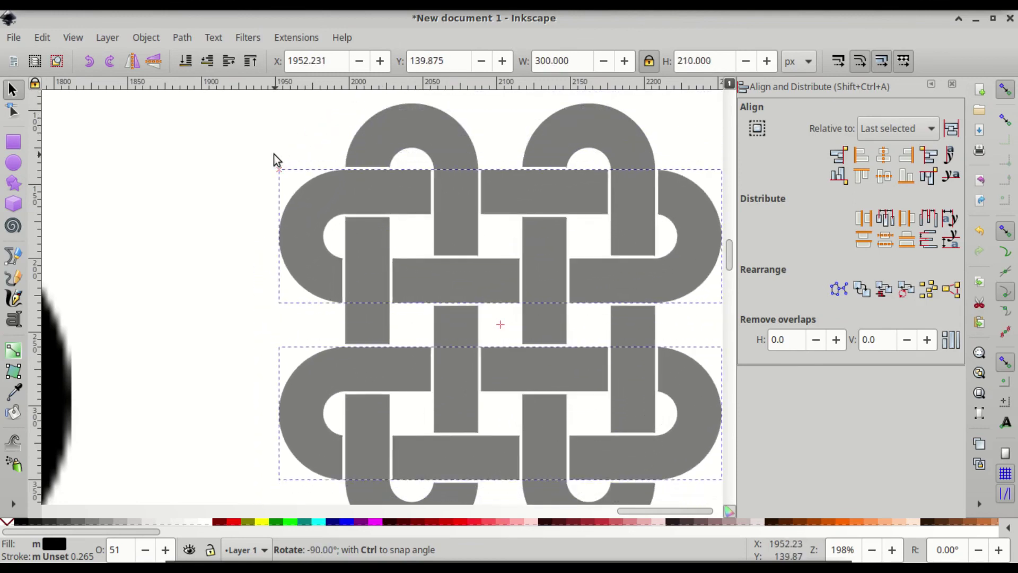
pyautogui.moveTo(273, 154); pyautogui.dragTo(275, 154)
pyautogui.moveTo(274, 155); pyautogui.dragTo(273, 155)
pyautogui.click(224, 169)
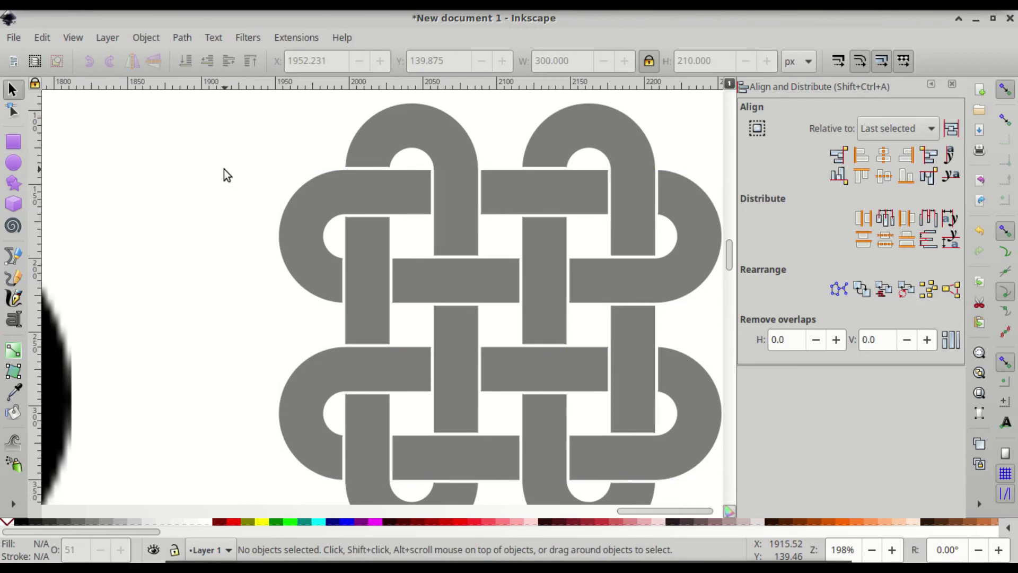
pyautogui.hotkey('ctrl', 'z')
pyautogui.hotkey('ctrl', 'shift', 'z')
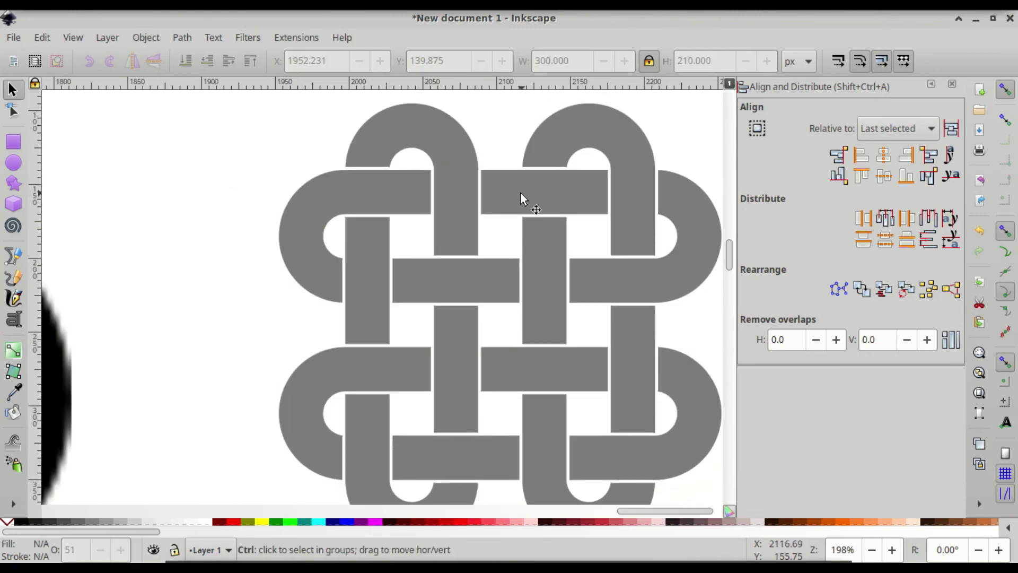
# Step: Replace the Align and Distribute dialog with Fill and Stroke, and set the opacity of all four links to 100%
pyautogui.scroll(-1, 520, 192)
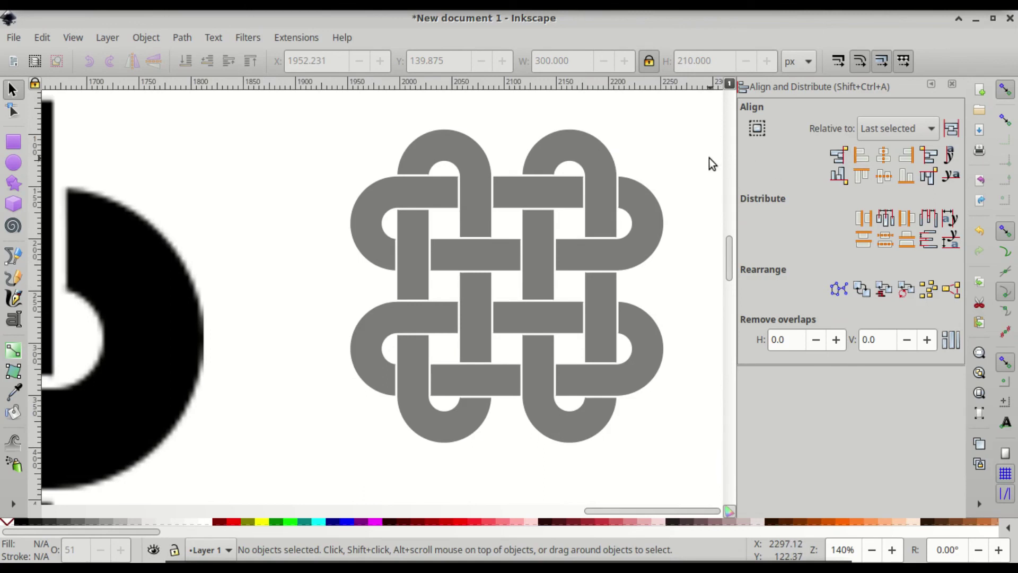
pyautogui.press('ctrl')
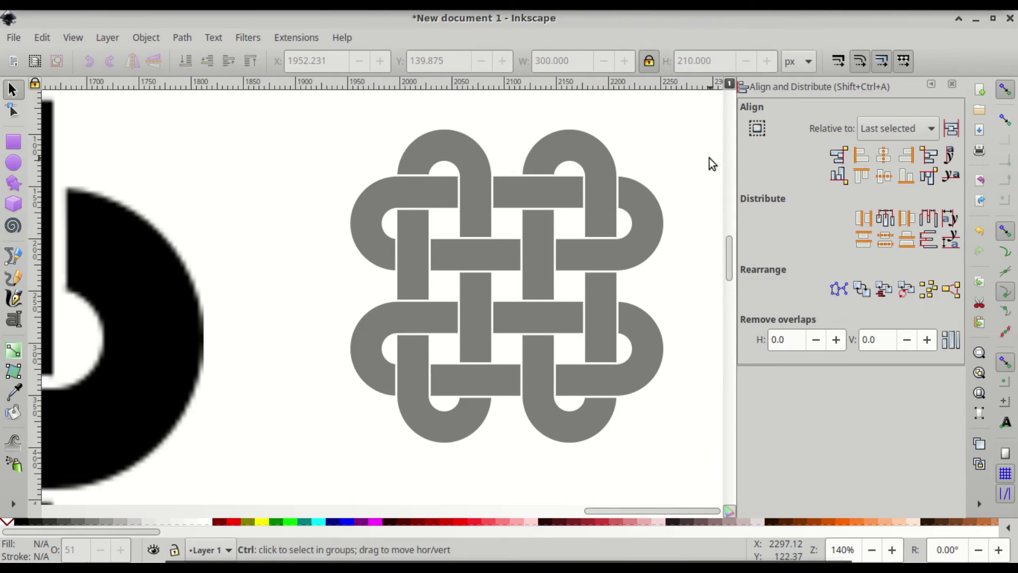
pyautogui.hotkey('ctrl', 'shift', 'f')
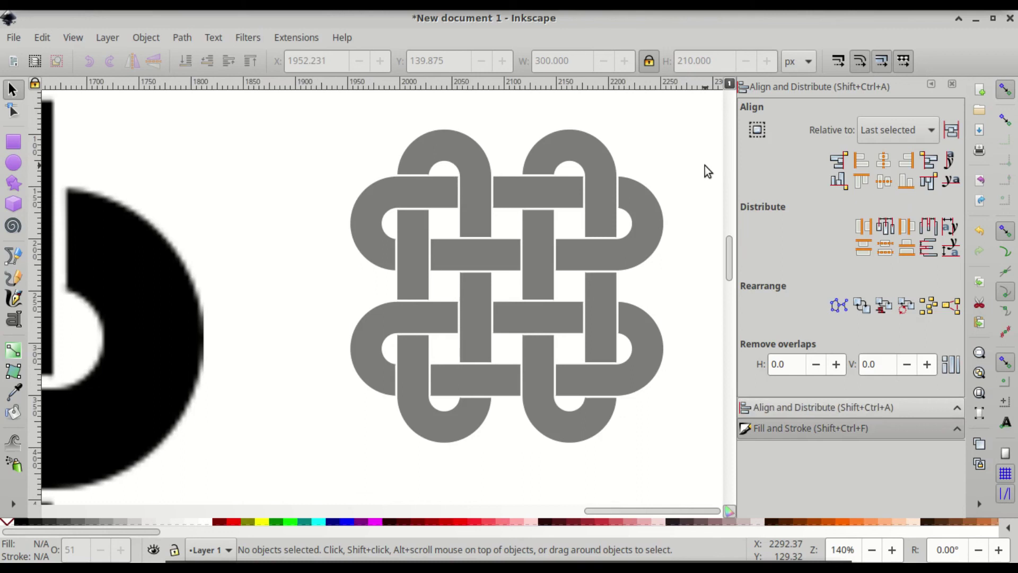
pyautogui.click(957, 406)
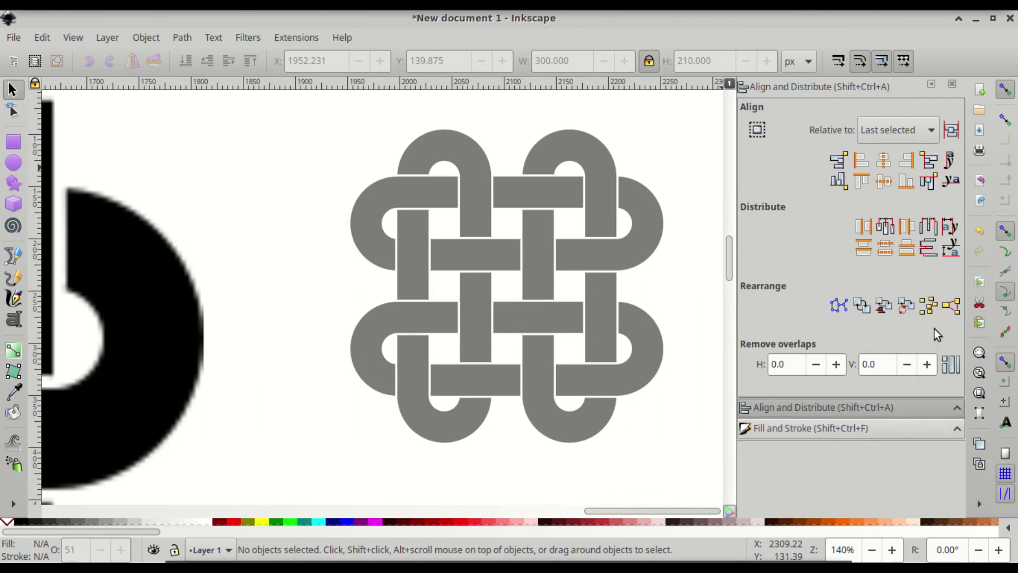
pyautogui.click(954, 86)
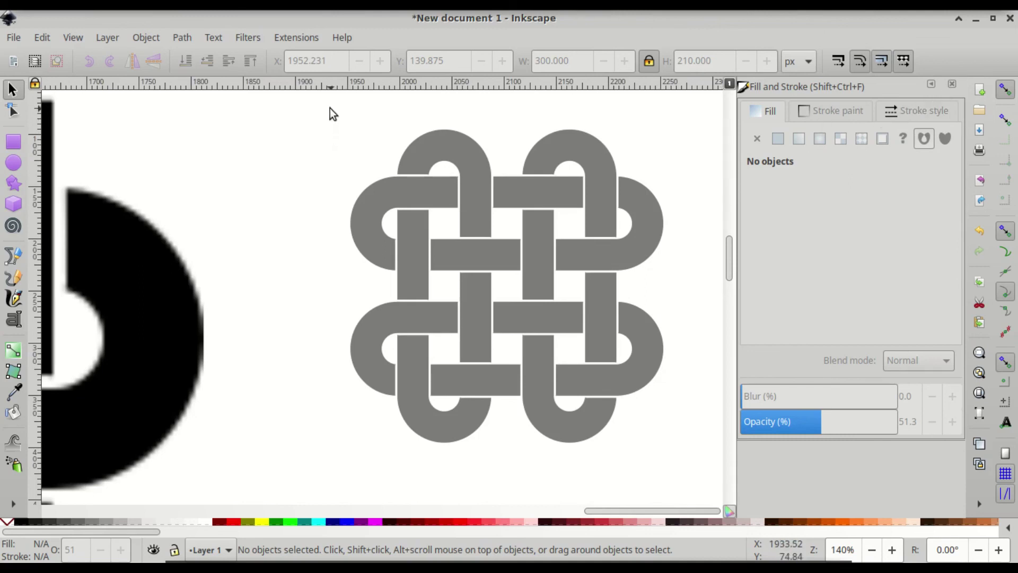
pyautogui.moveTo(330, 106); pyautogui.dragTo(705, 466)
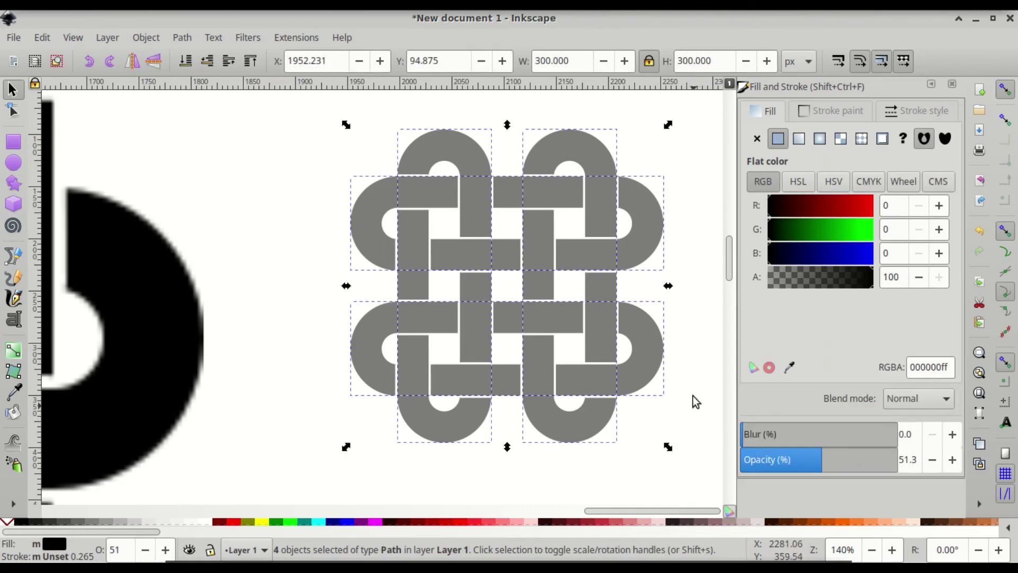
pyautogui.click(819, 466)
pyautogui.moveTo(820, 466); pyautogui.dragTo(921, 468)
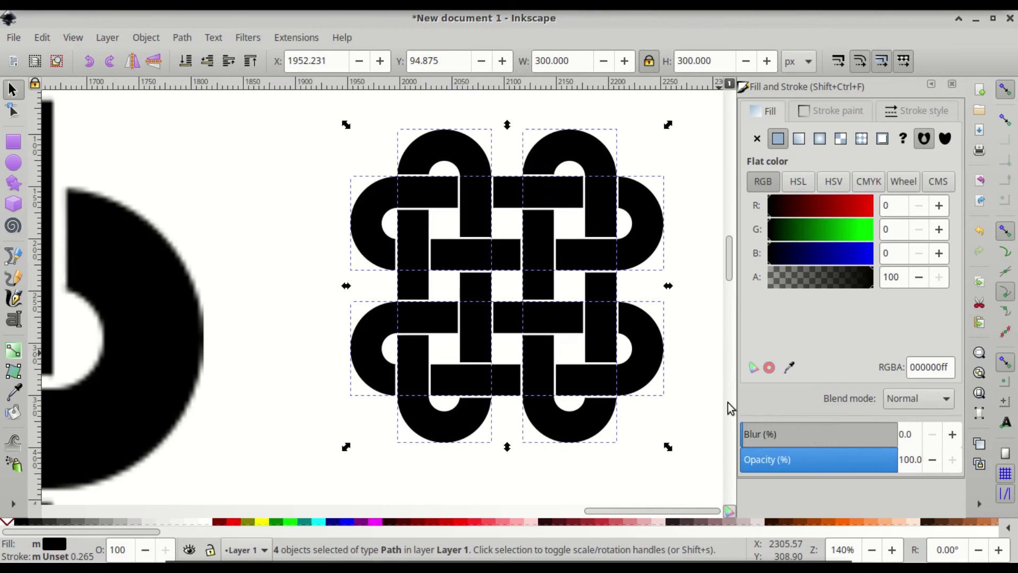
pyautogui.click(656, 266)
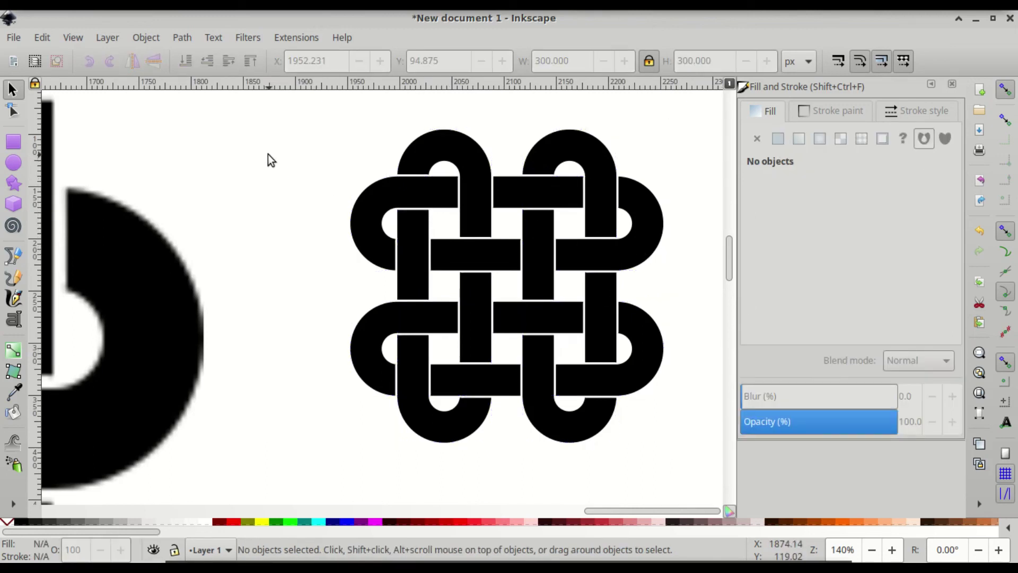